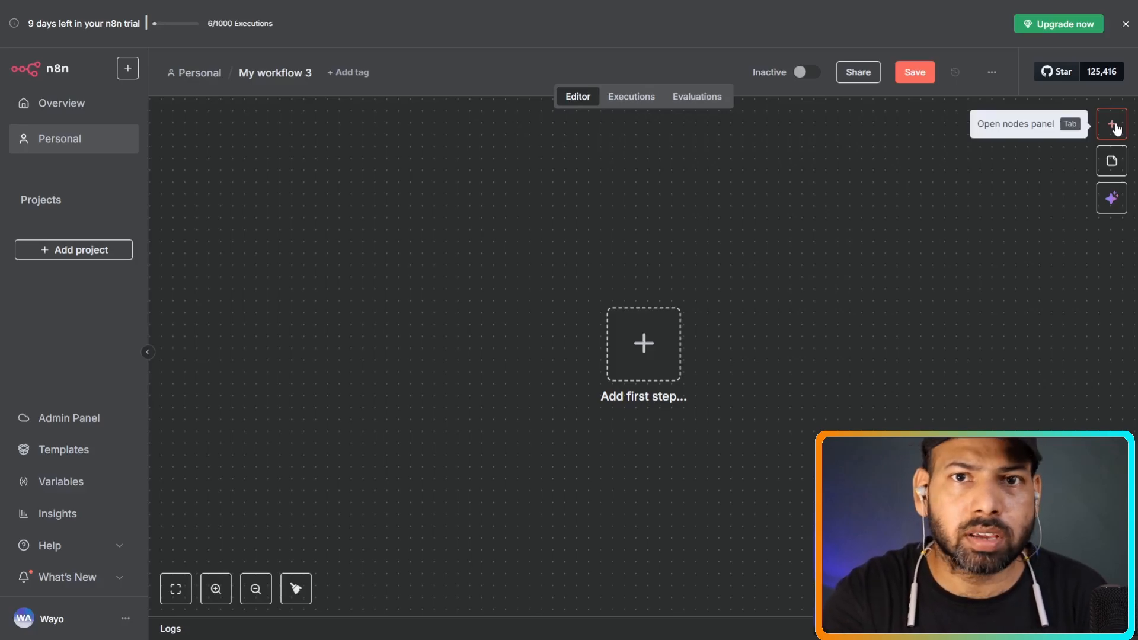
Add a 'Trigger manually' node and move it up and left on the canvas.
click(1115, 126)
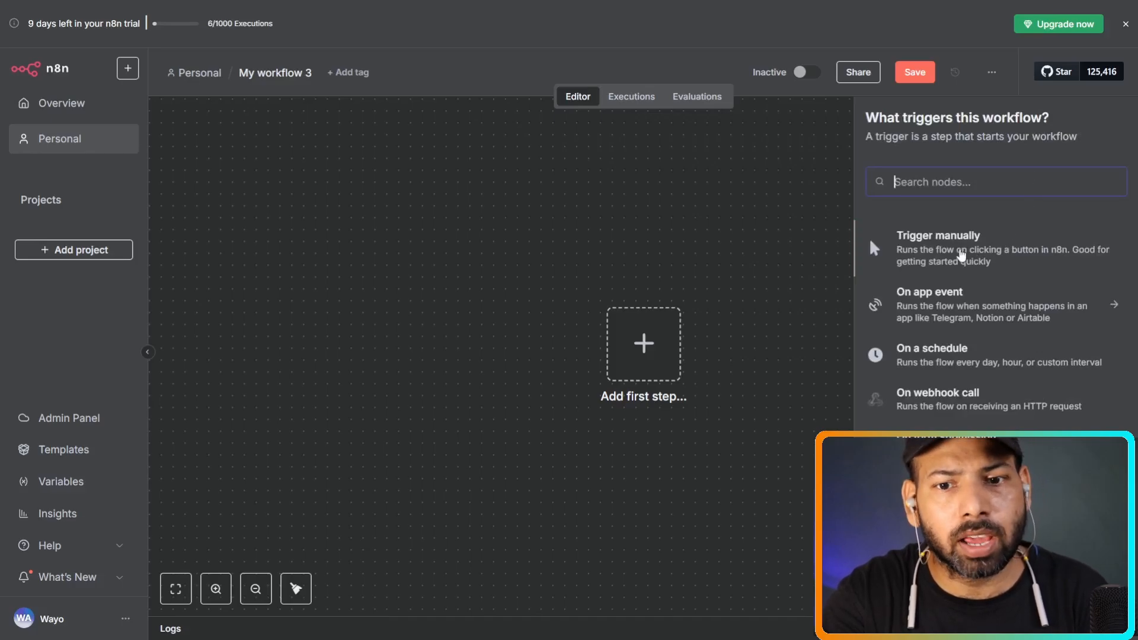
click(961, 255)
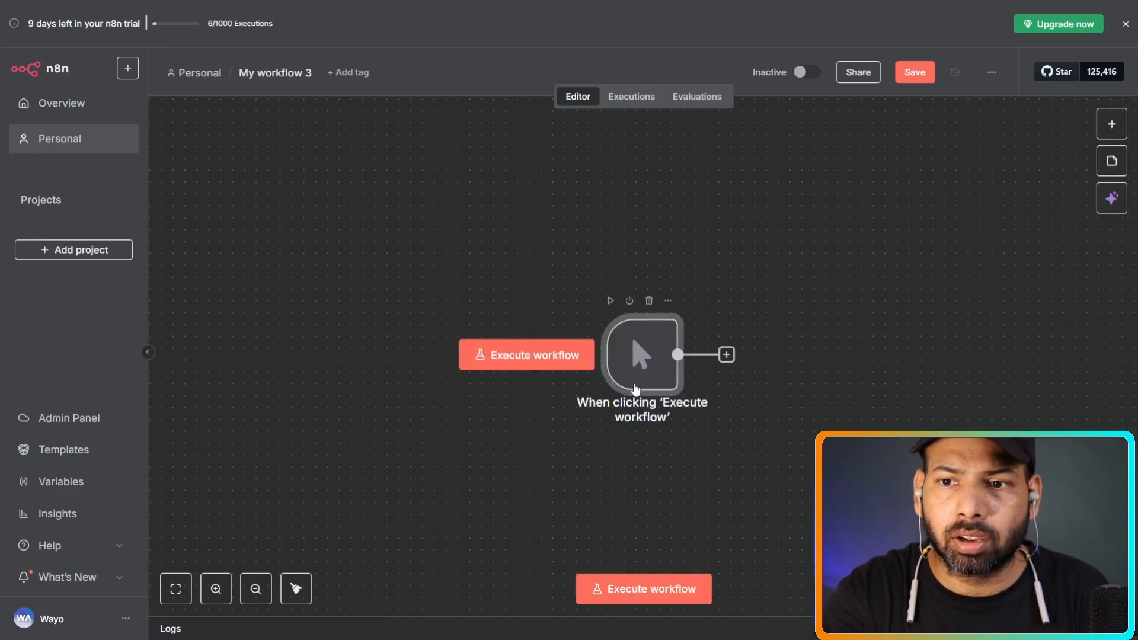
drag(632, 382, 466, 357)
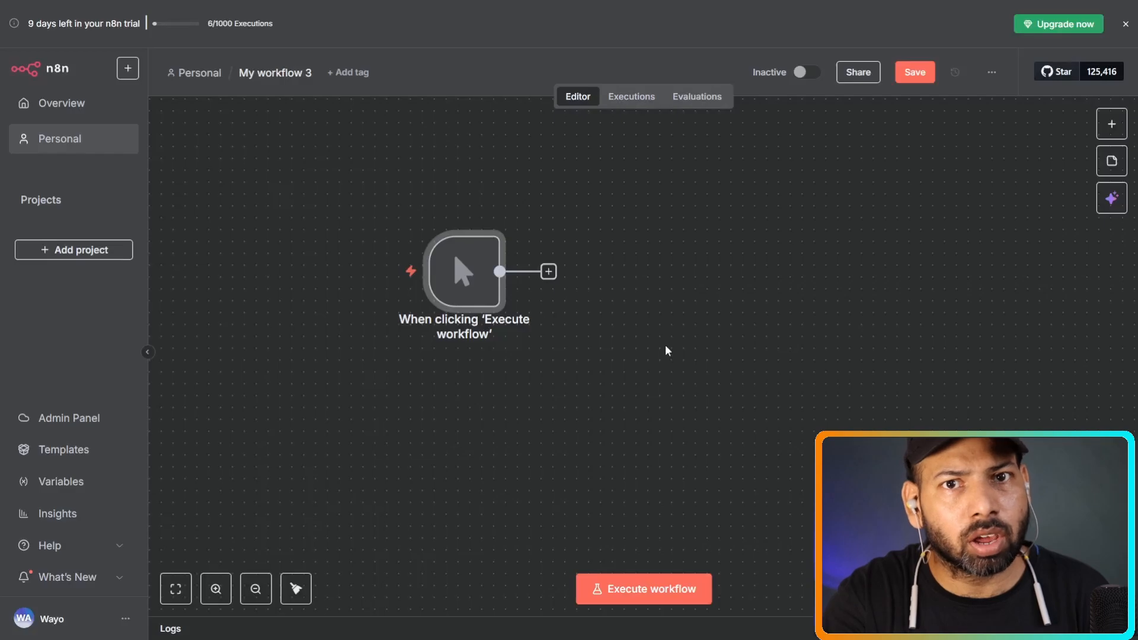
Execute the workflow so the manual trigger runs and outputs 1 item.
mouse_move(457, 252)
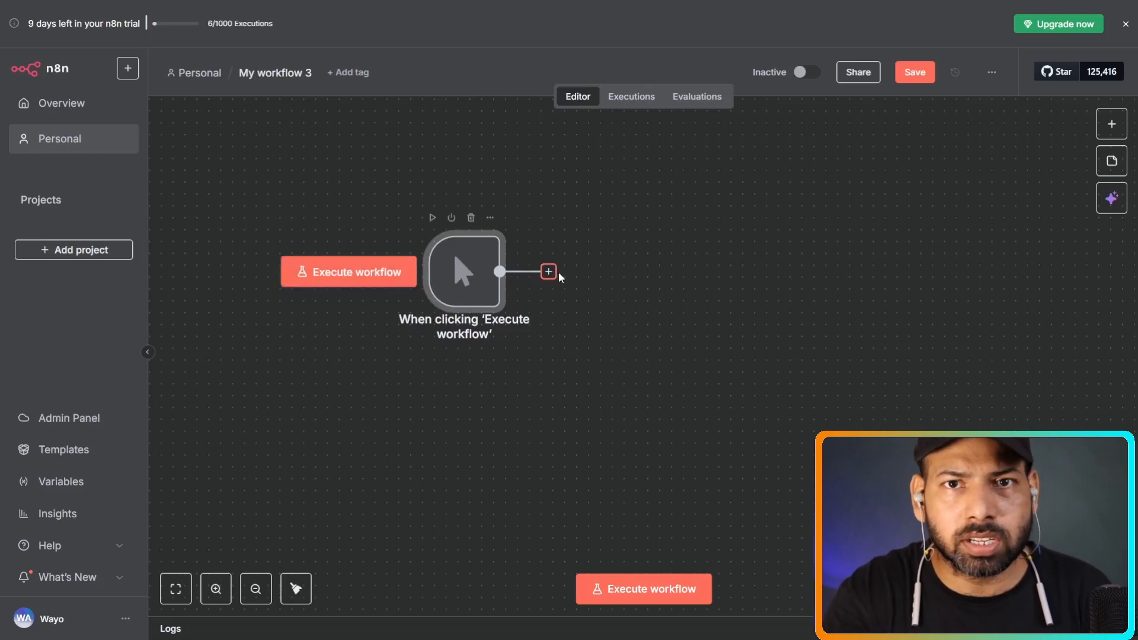
drag(559, 272, 611, 269)
click(385, 295)
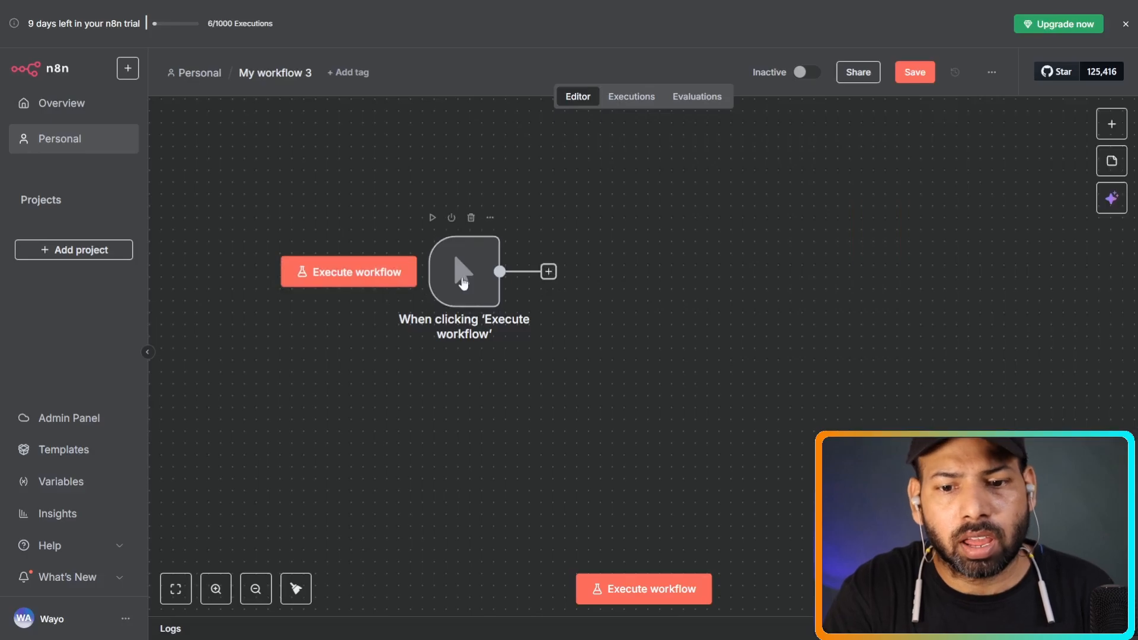
click(643, 593)
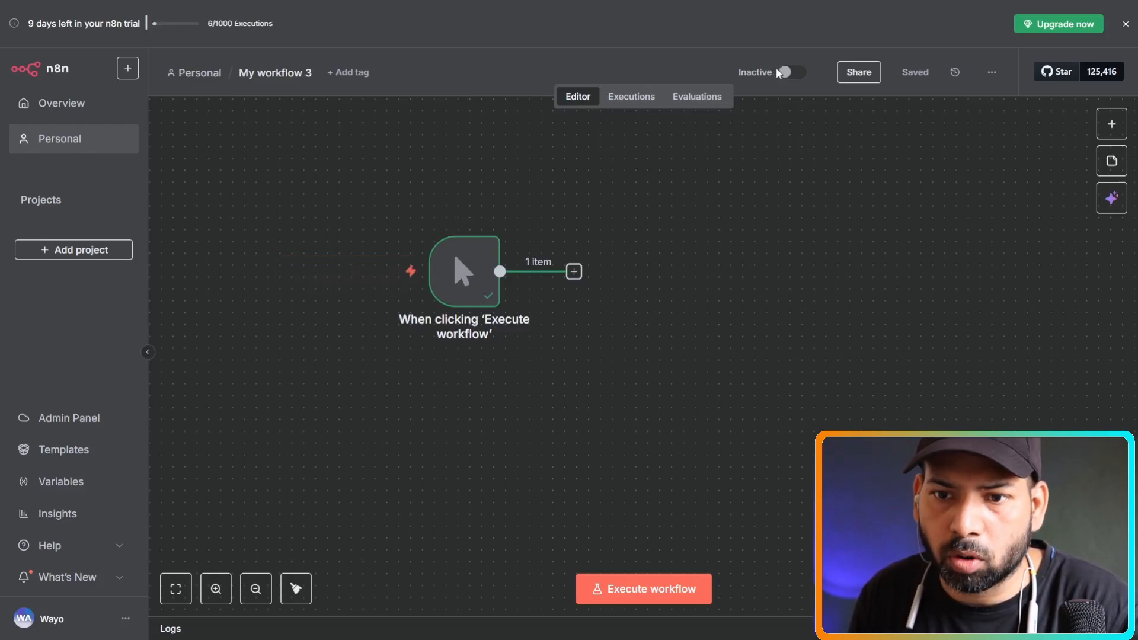
mouse_move(793, 72)
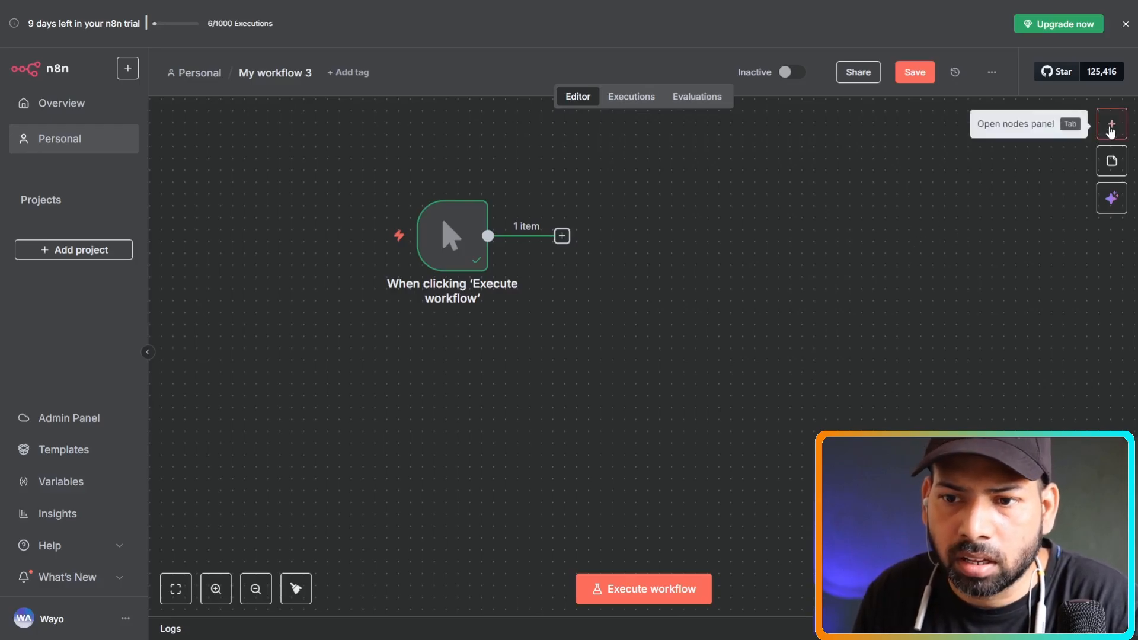
Add an 'On a schedule' trigger from Add another trigger and place it beside the manual trigger.
click(1111, 128)
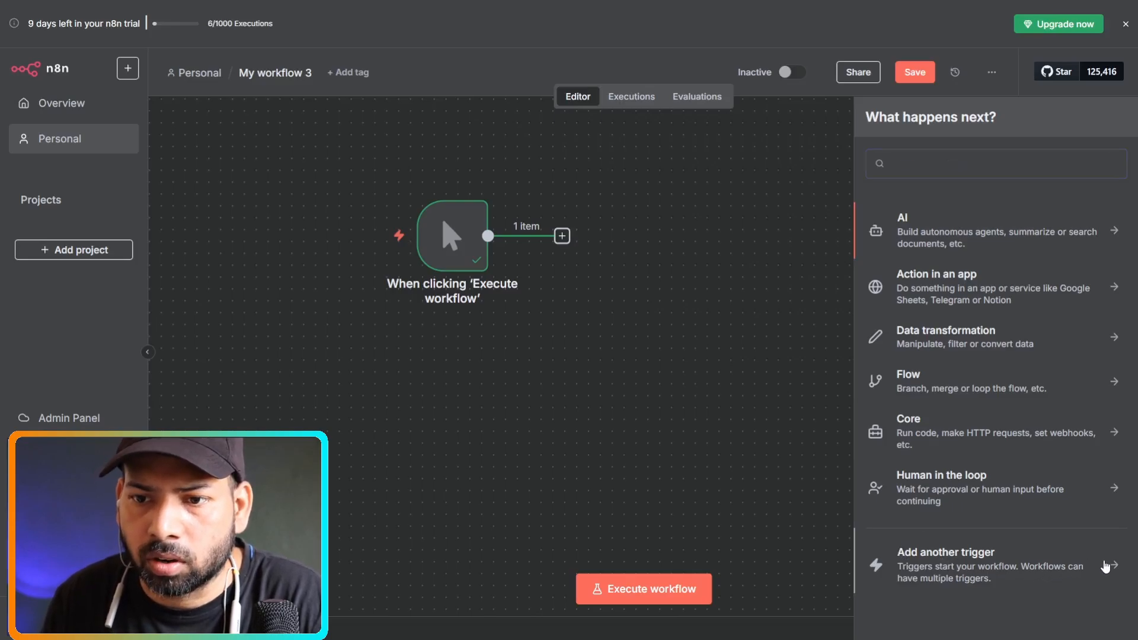
click(1104, 566)
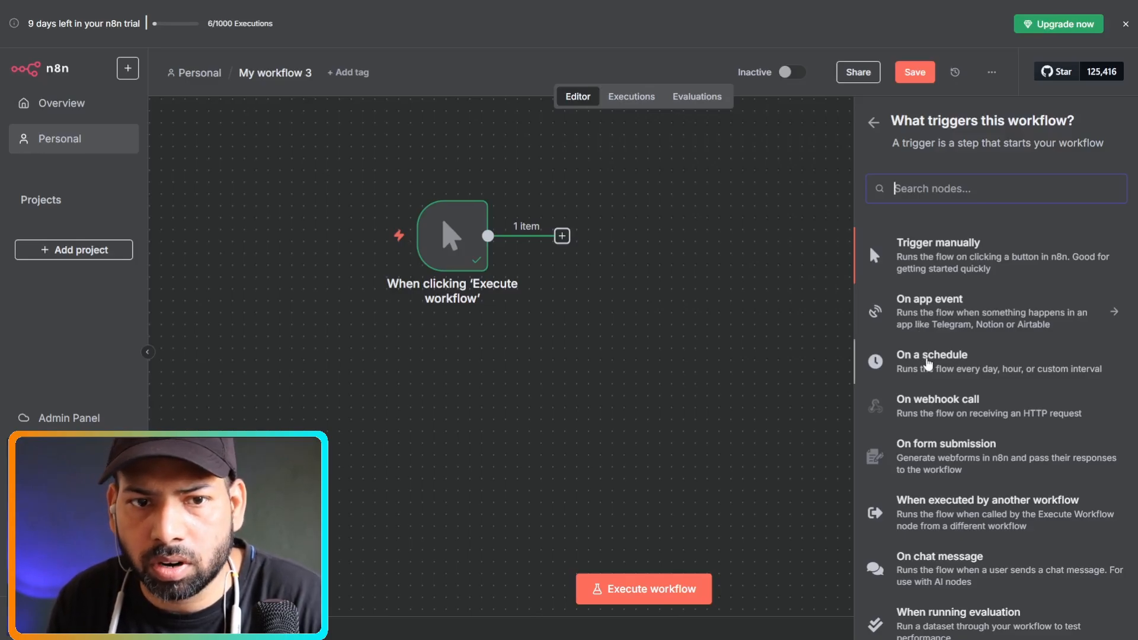
click(923, 361)
click(489, 18)
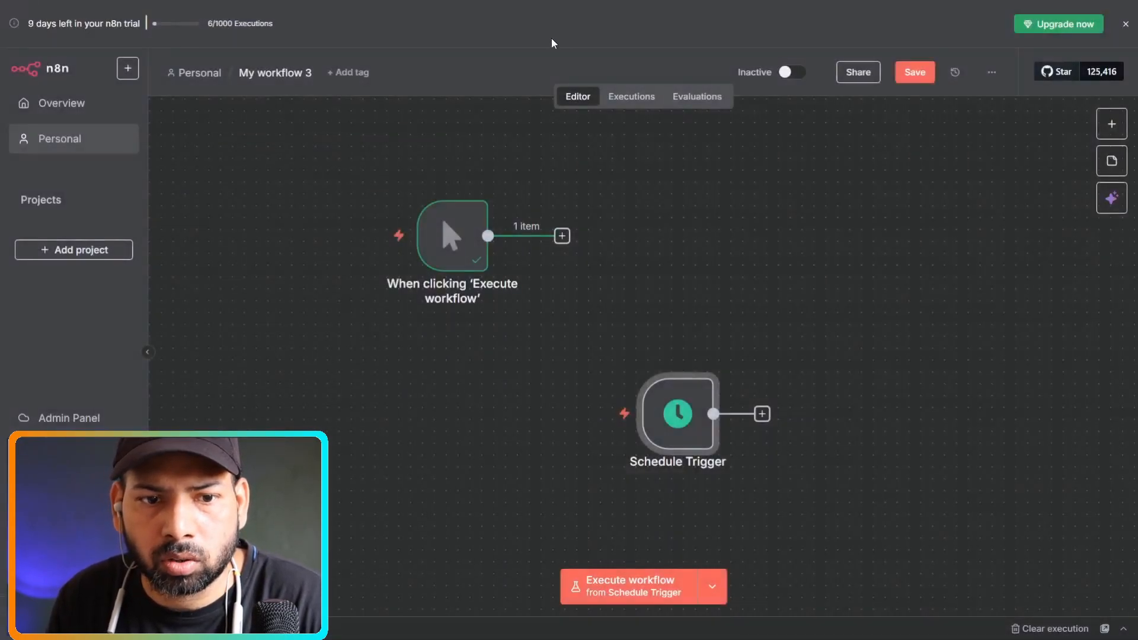
drag(664, 411, 678, 236)
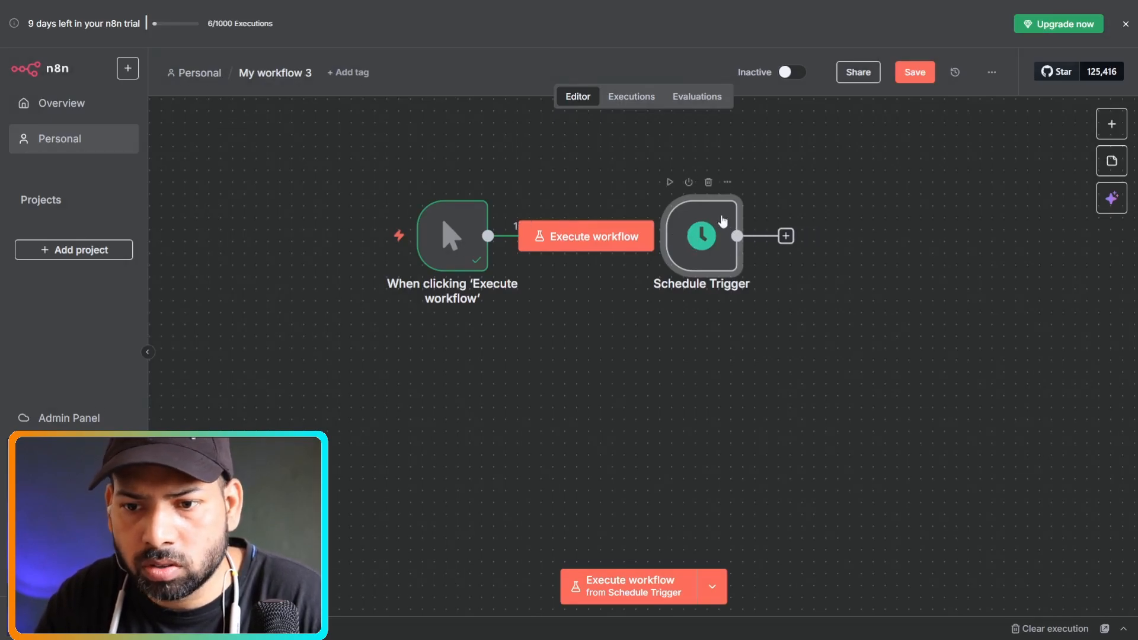
click(718, 381)
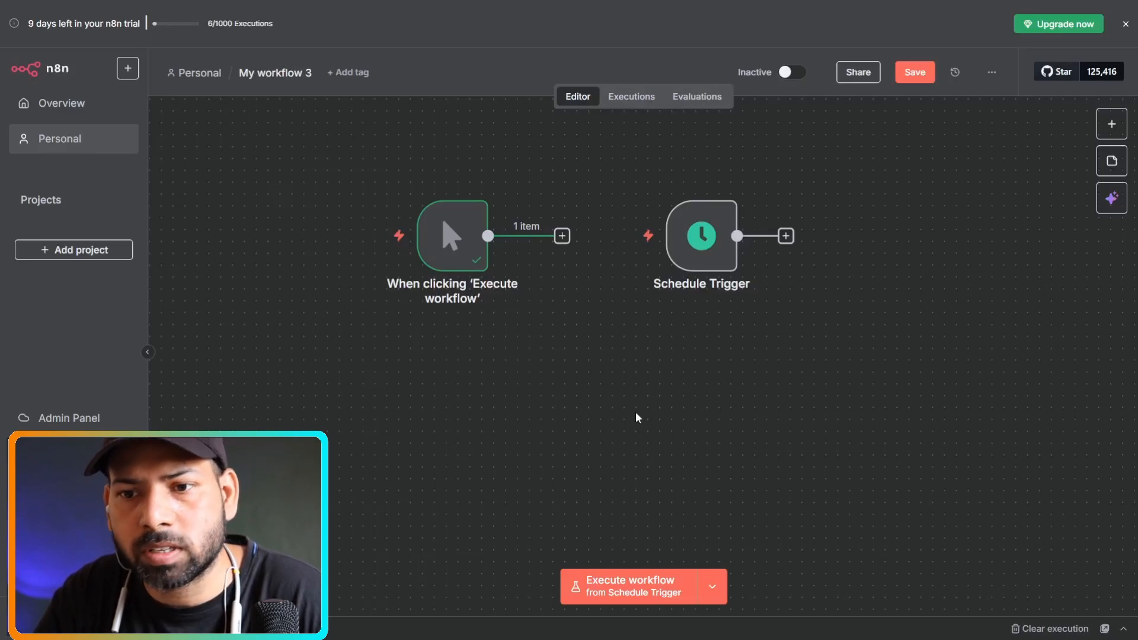
mouse_move(728, 303)
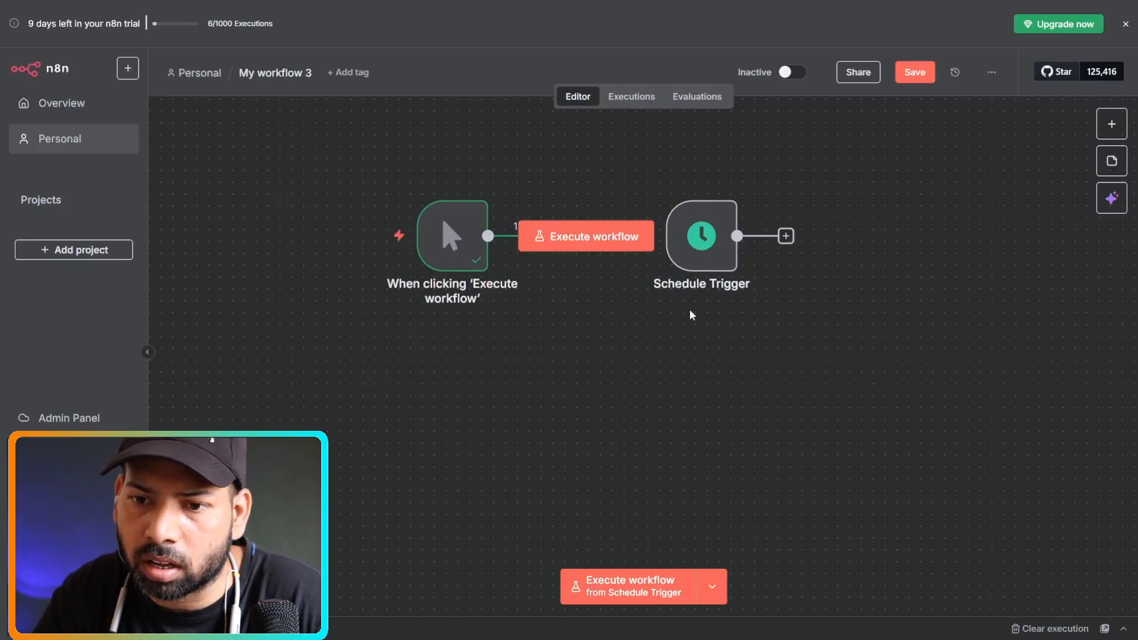
mouse_move(700, 269)
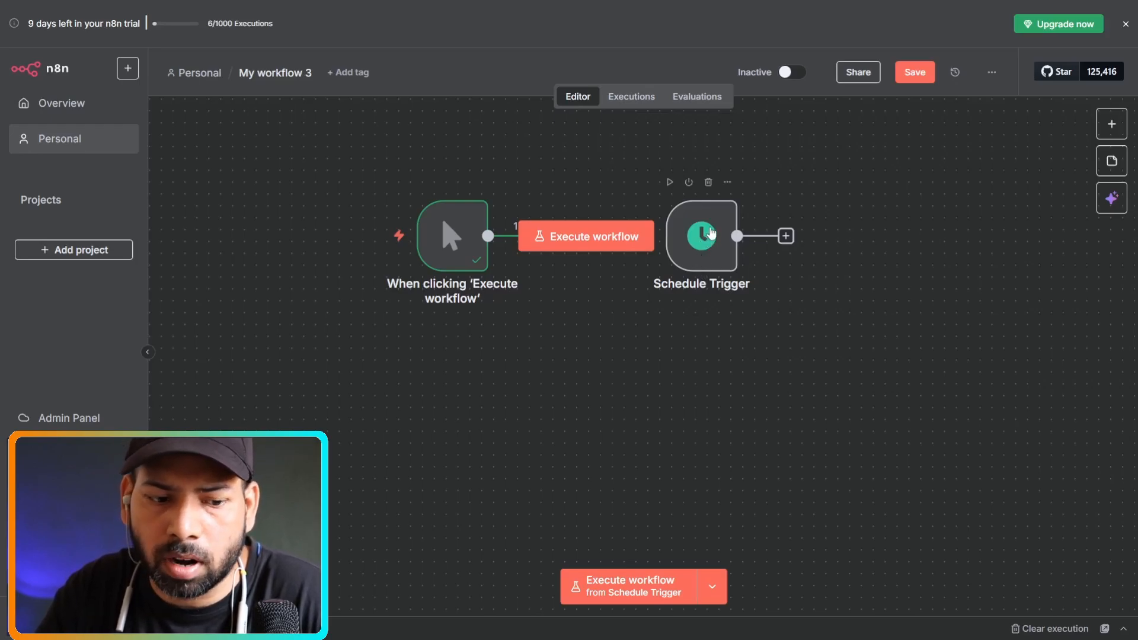
Switch the Schedule Trigger's Trigger Interval from Seconds to Custom (Cron).
double_click(709, 234)
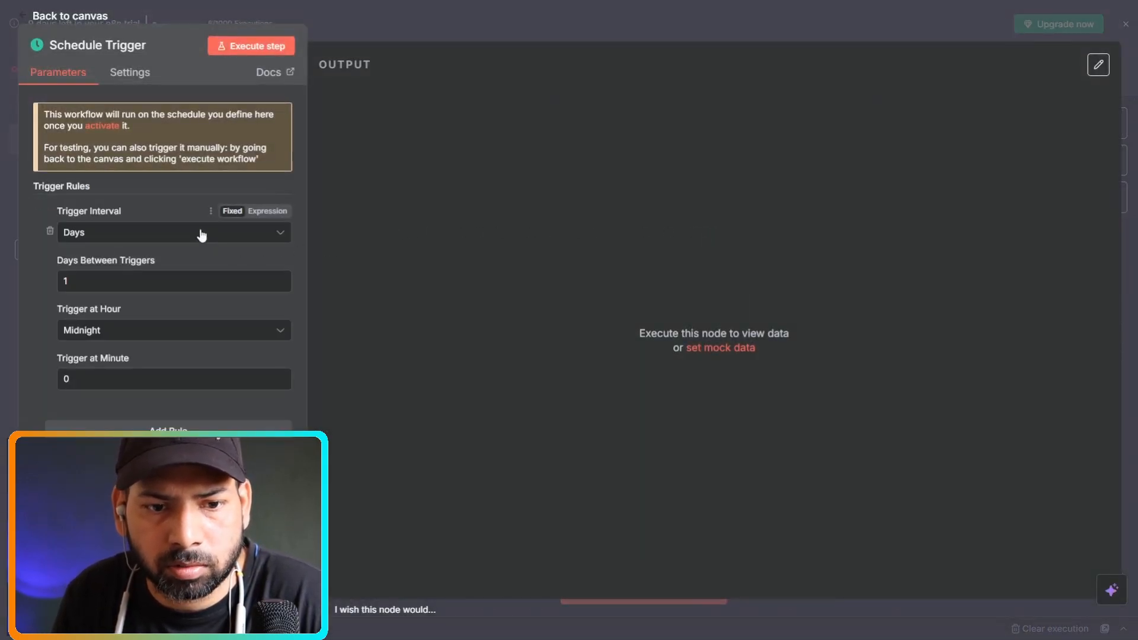
click(202, 234)
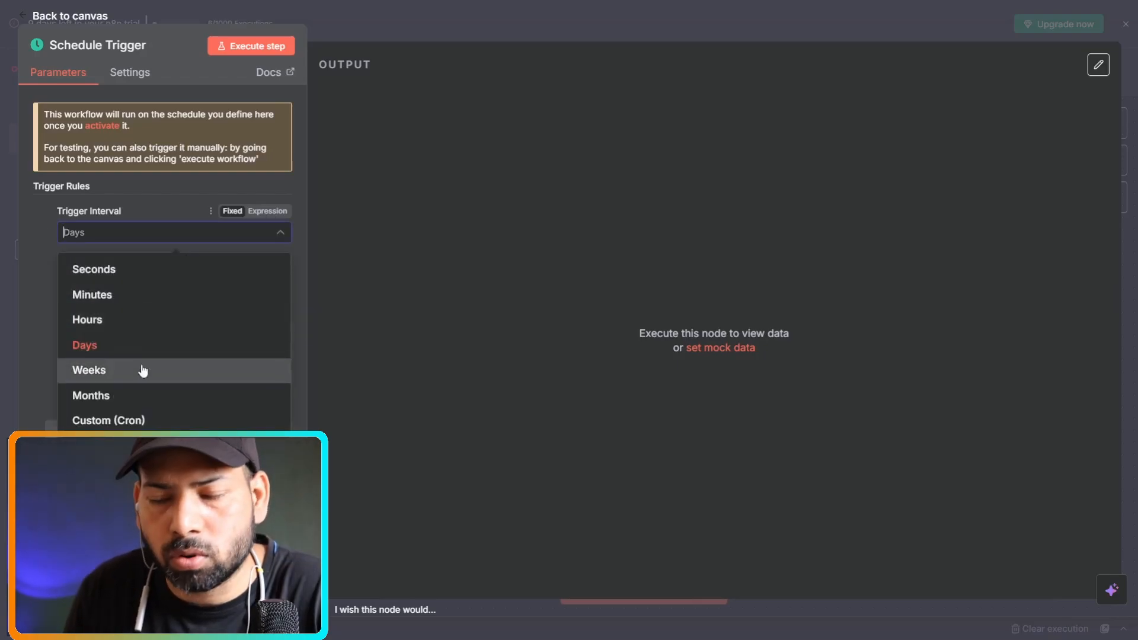
click(109, 273)
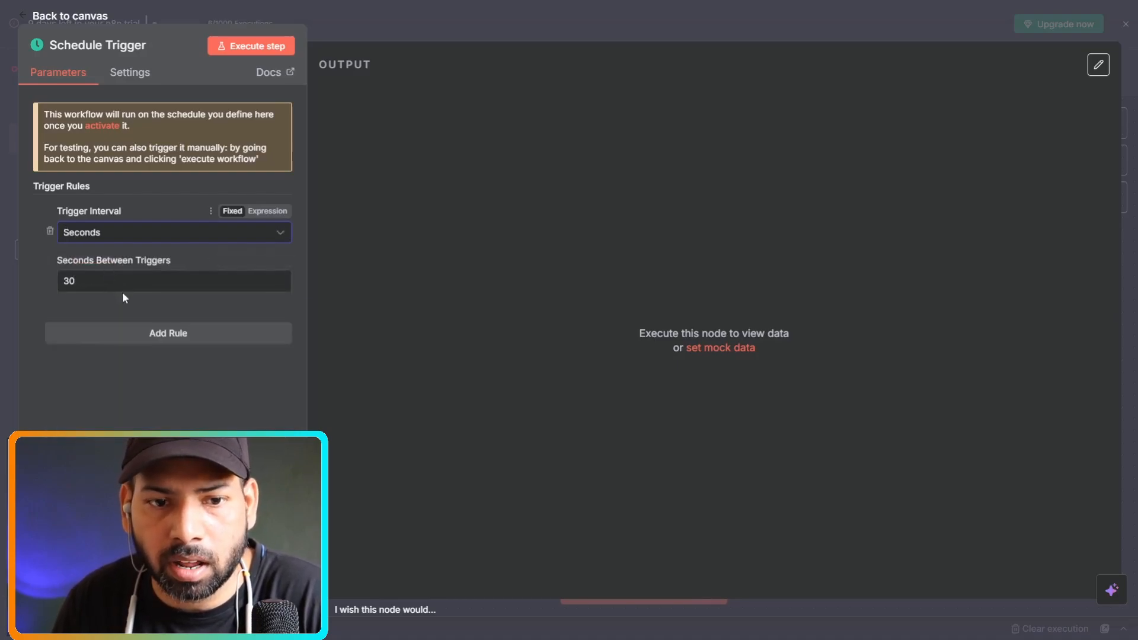
click(148, 233)
click(70, 277)
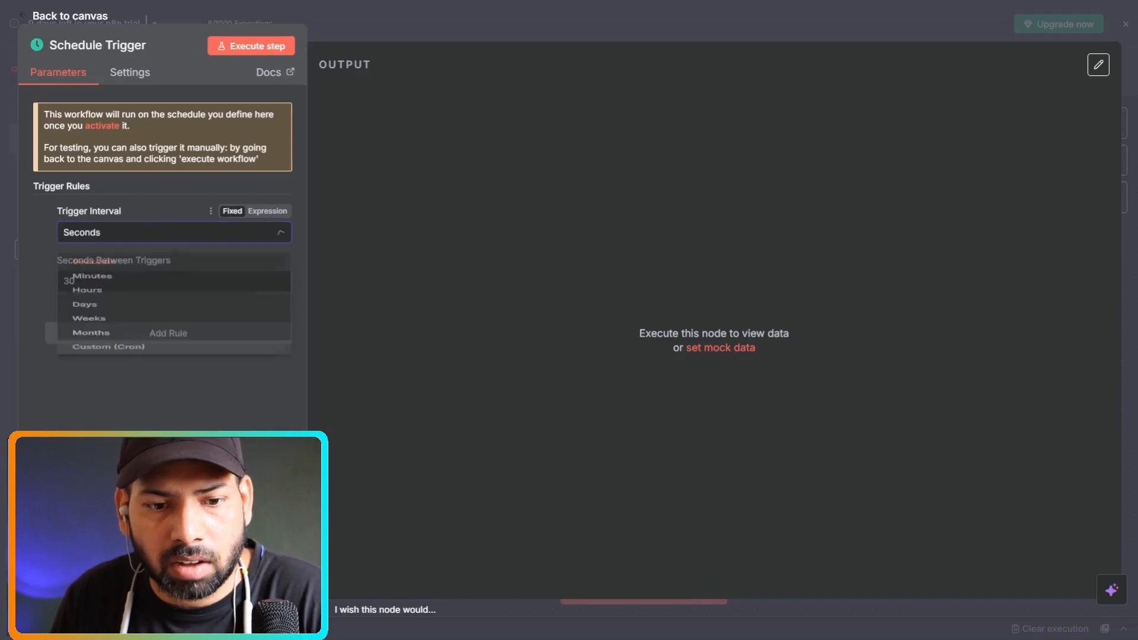
click(222, 240)
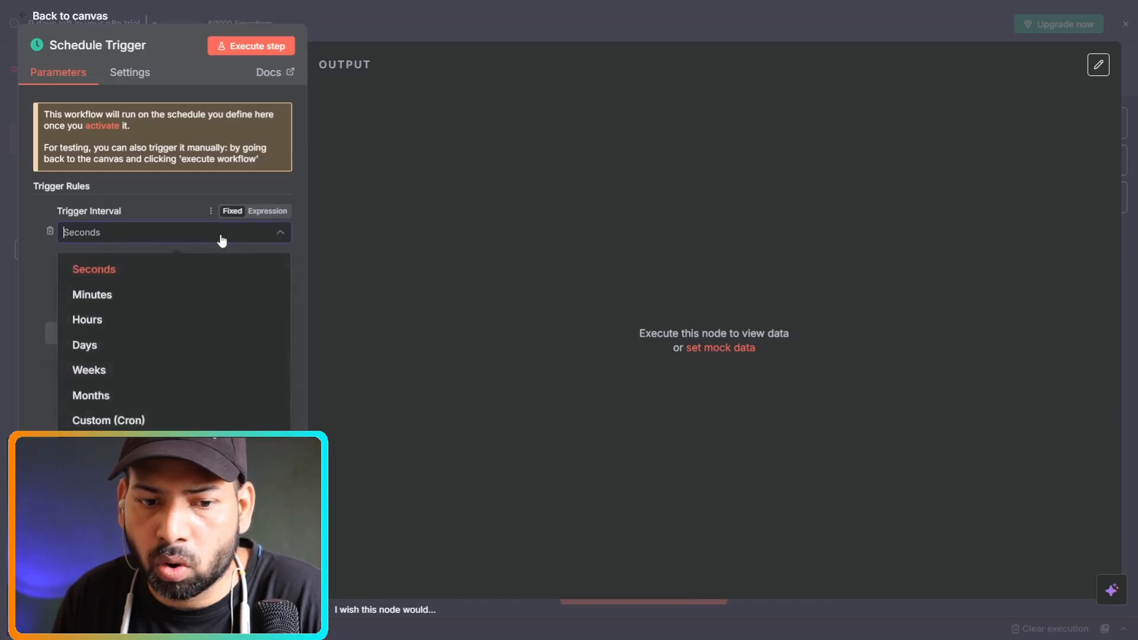
click(149, 422)
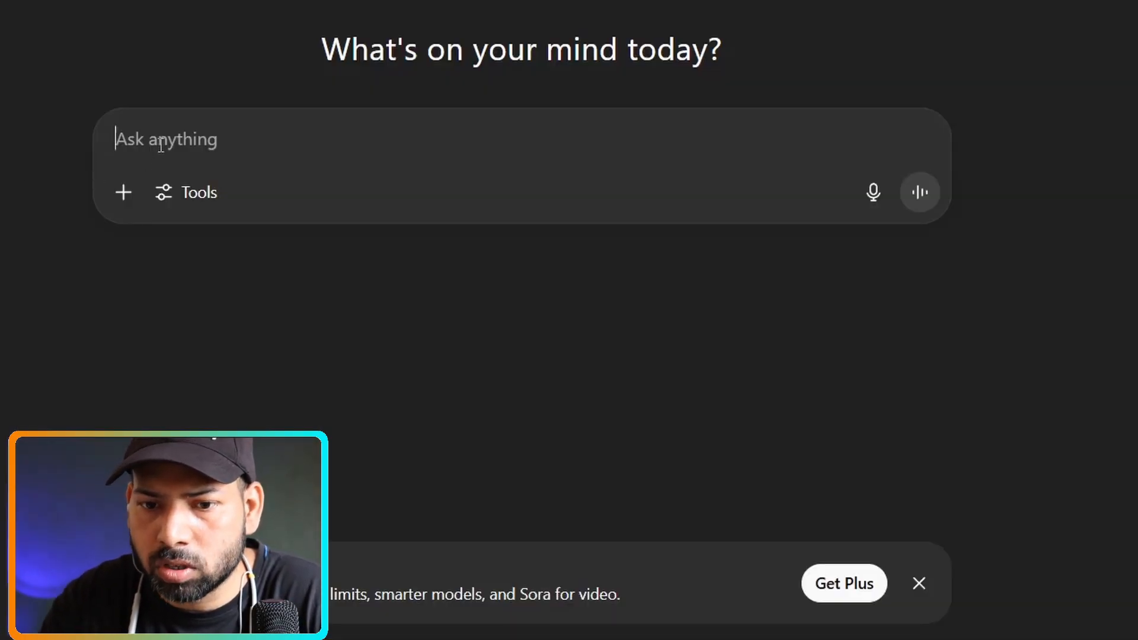
Ask ChatGPT for a daily 8am, 2pm and 8pm cron and copy the returned '0 8,14,20 * * *'.
text(write a cron expression that run an automation everyday at 8am and 2pm and 8pm)
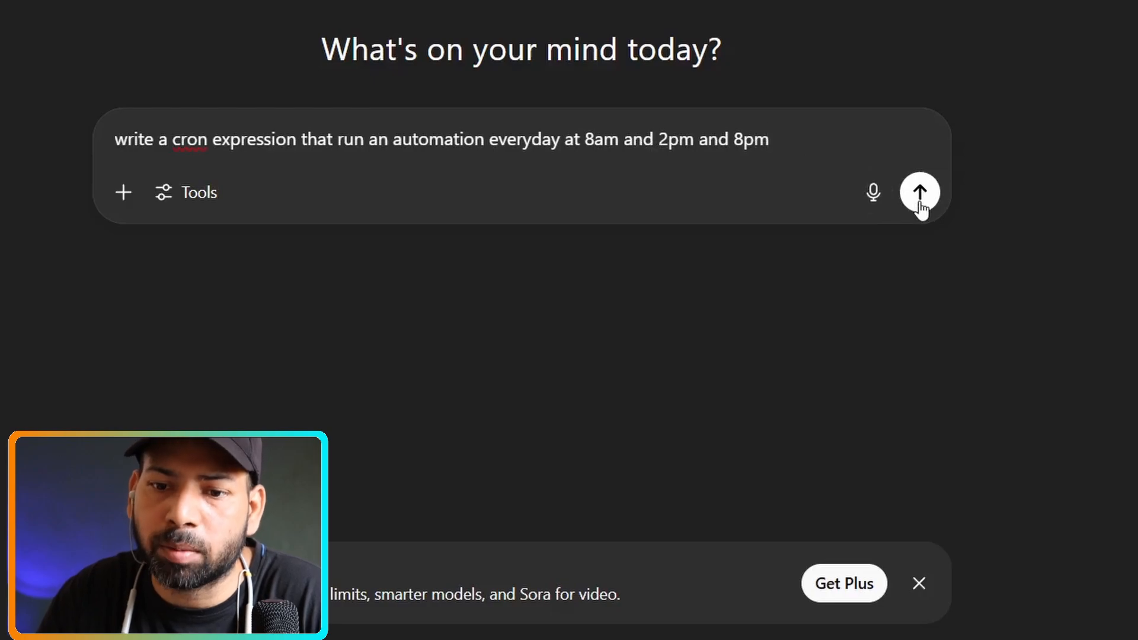
click(920, 193)
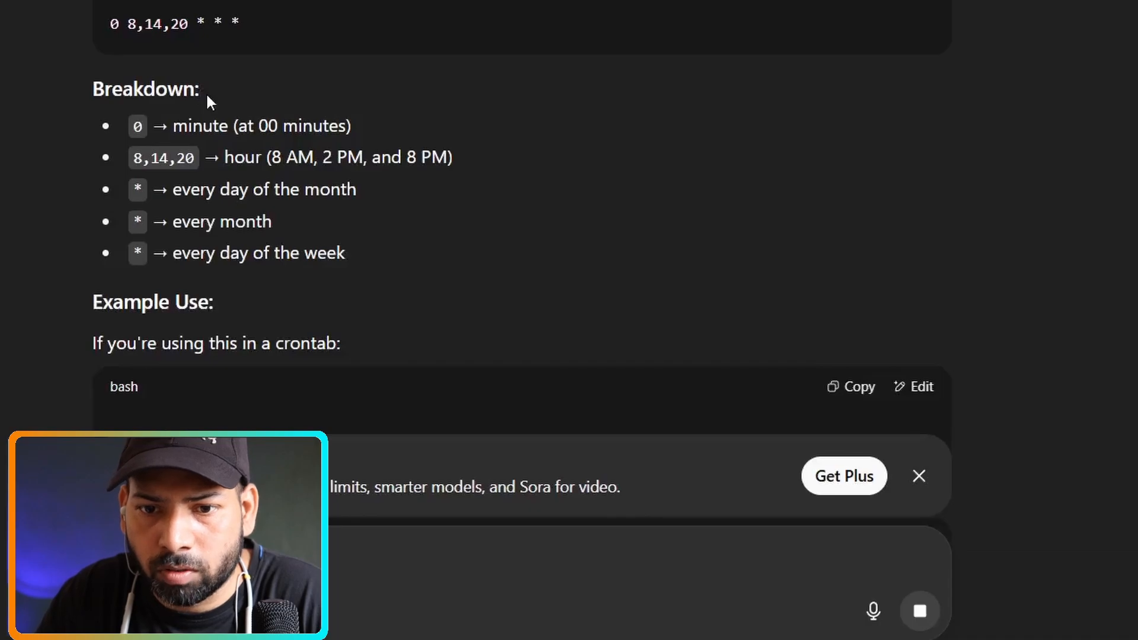
drag(248, 23, 101, 10)
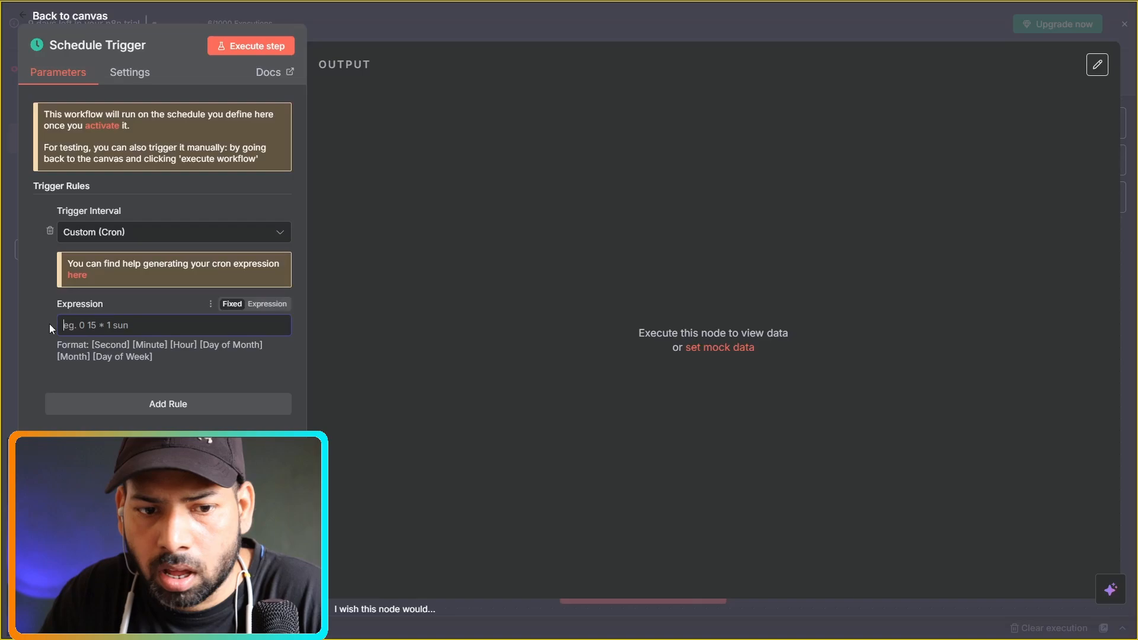
text(0 8,14,20 * * *)
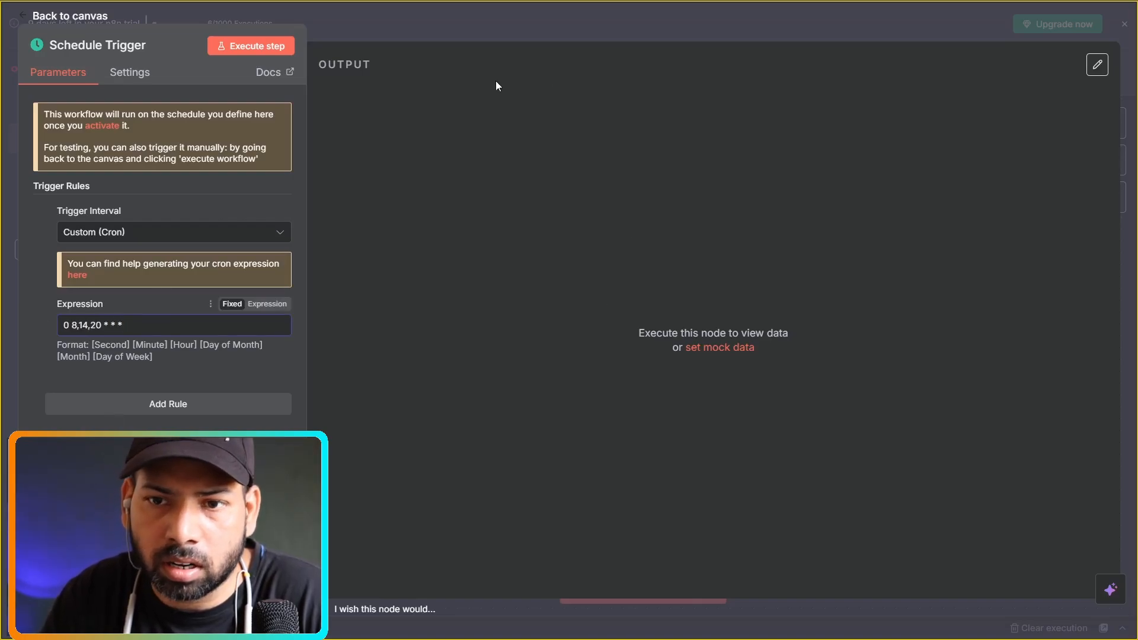
Add a Webhook trigger and place it below the manual trigger.
click(563, 18)
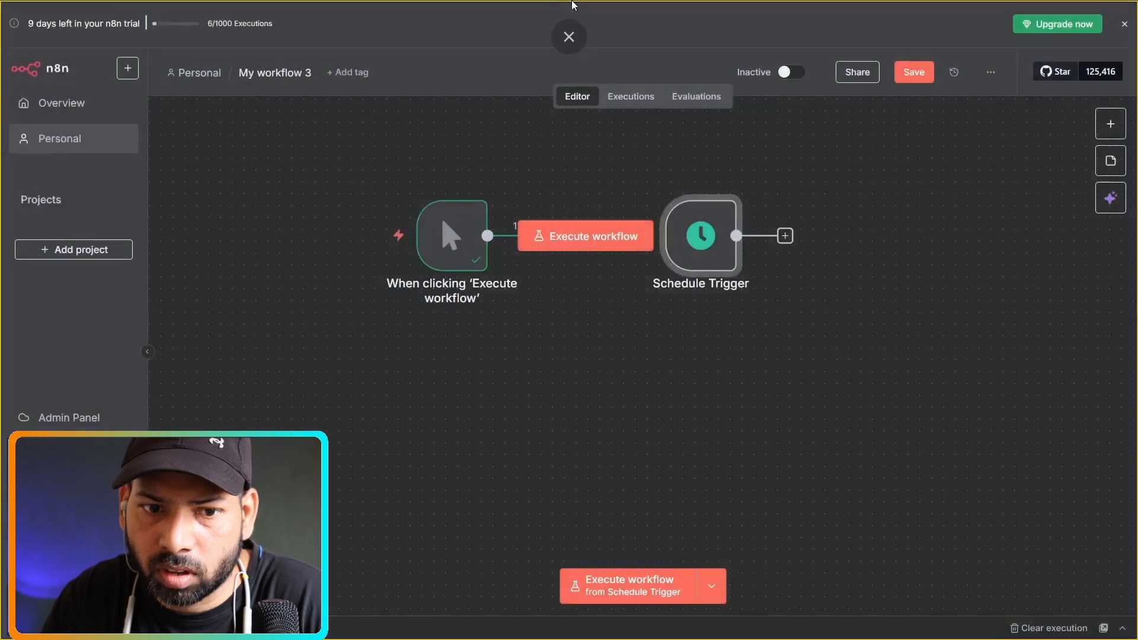
click(1113, 122)
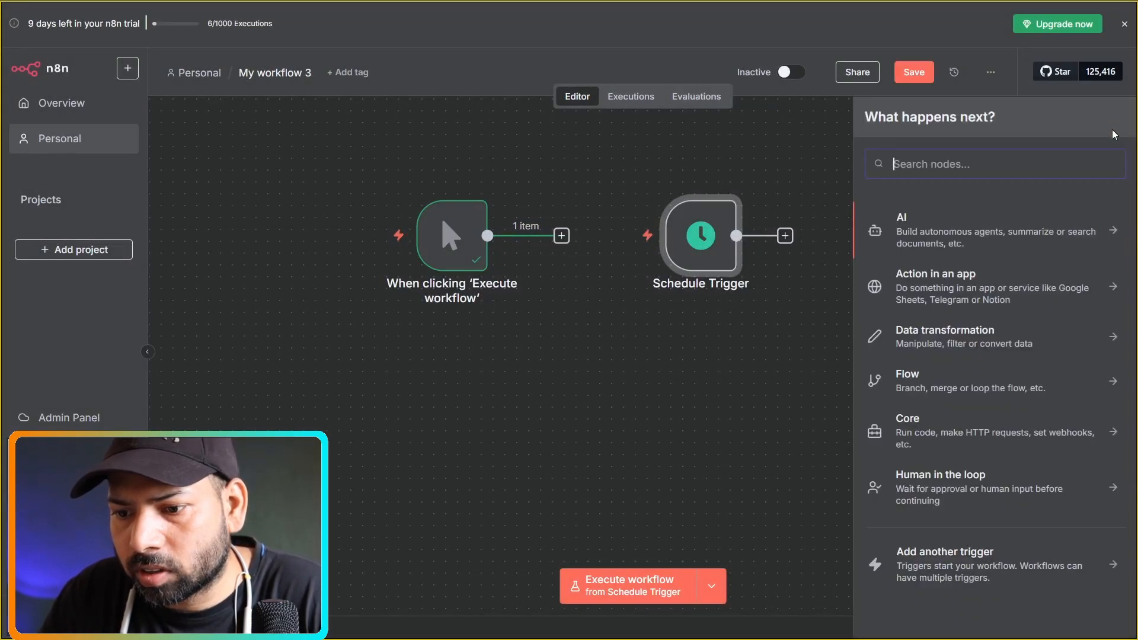
click(1075, 566)
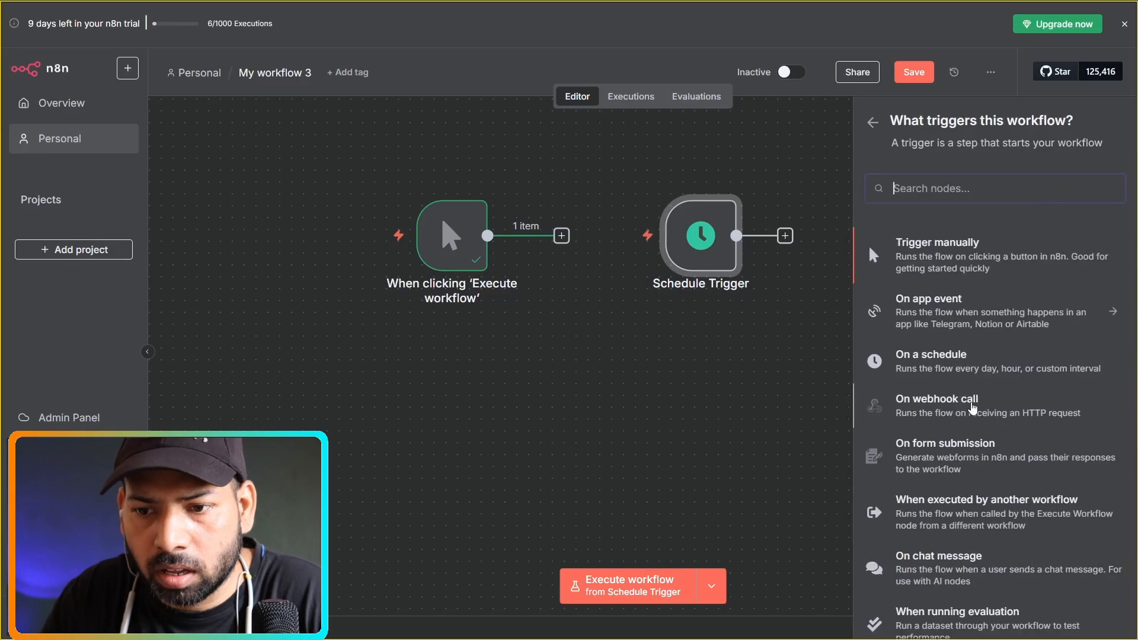
click(973, 408)
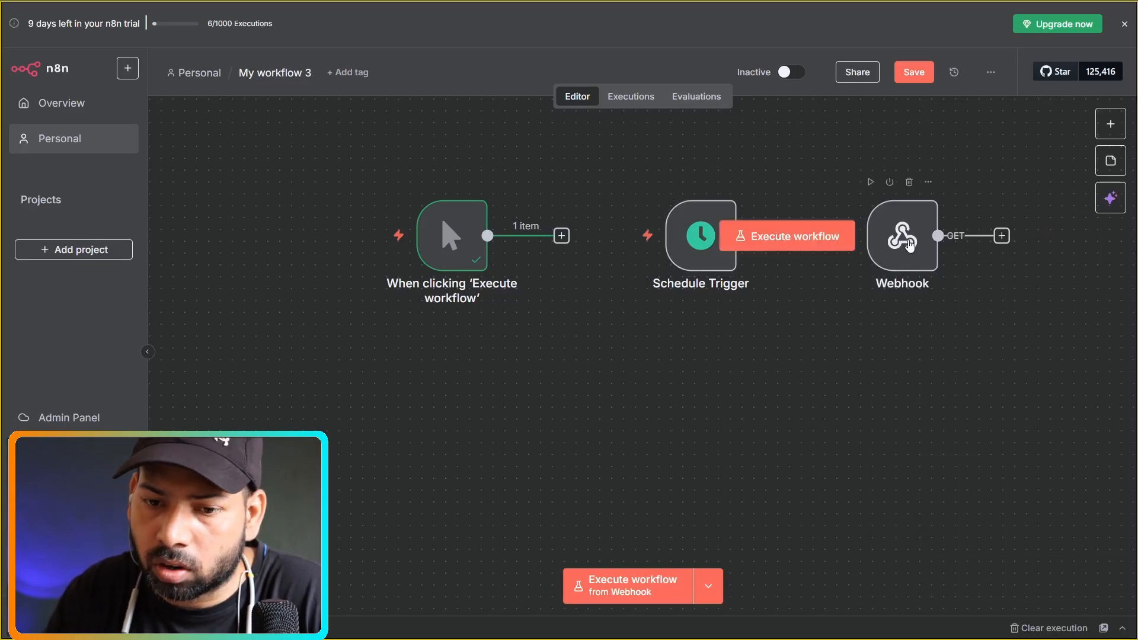
drag(910, 245, 455, 390)
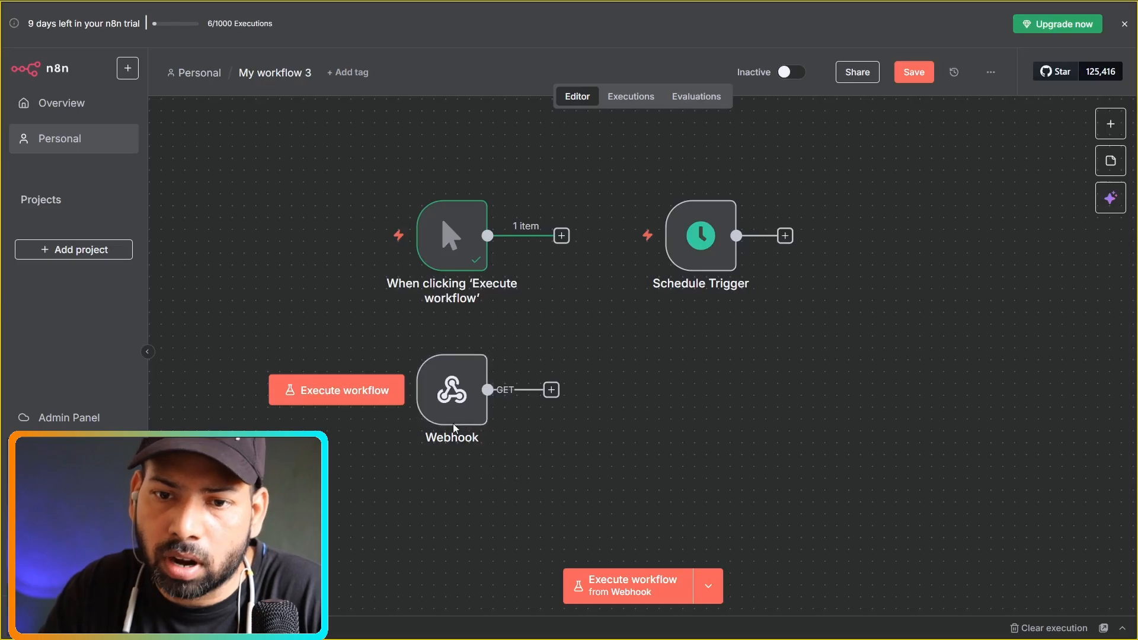
Check the Webhook's production and test URLs, then bring up the trigger list again.
double_click(461, 395)
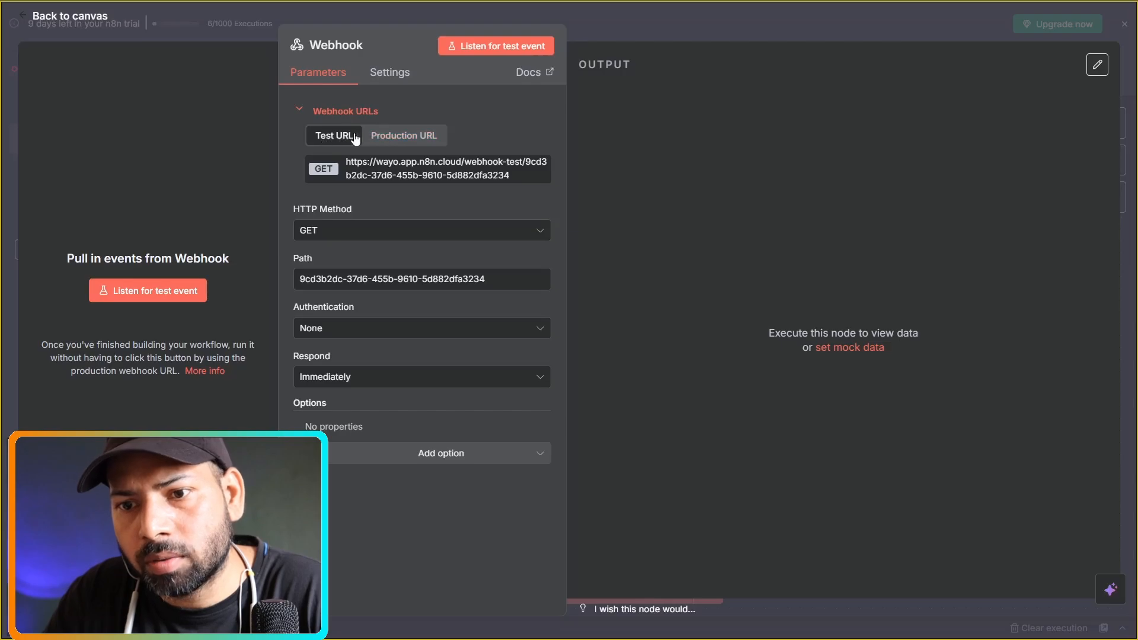
click(403, 137)
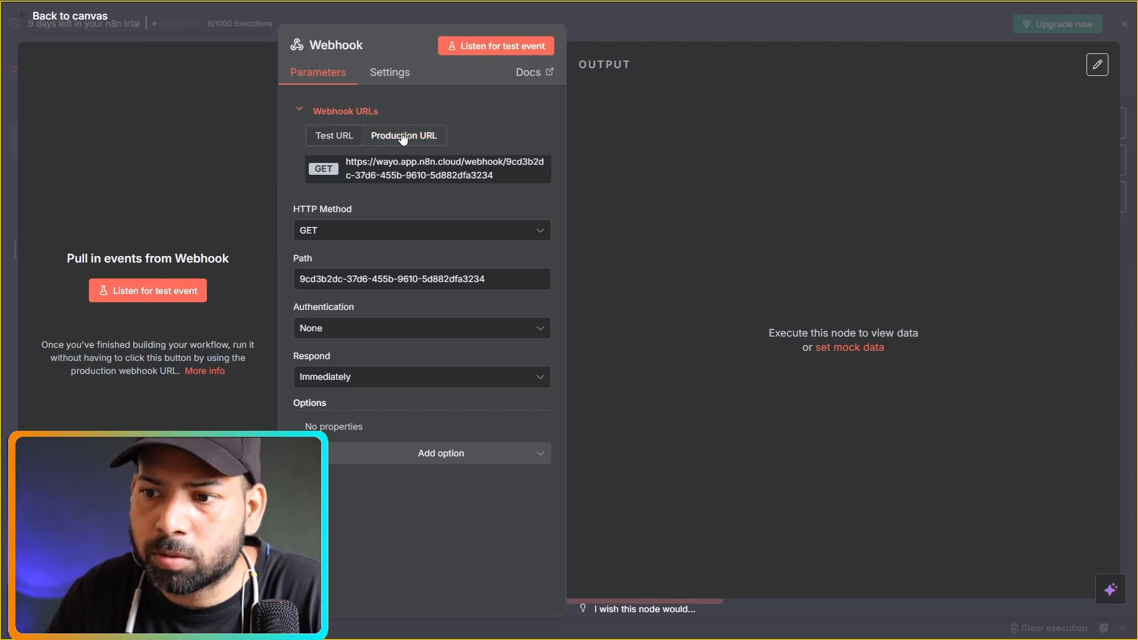
click(347, 137)
key(Escape)
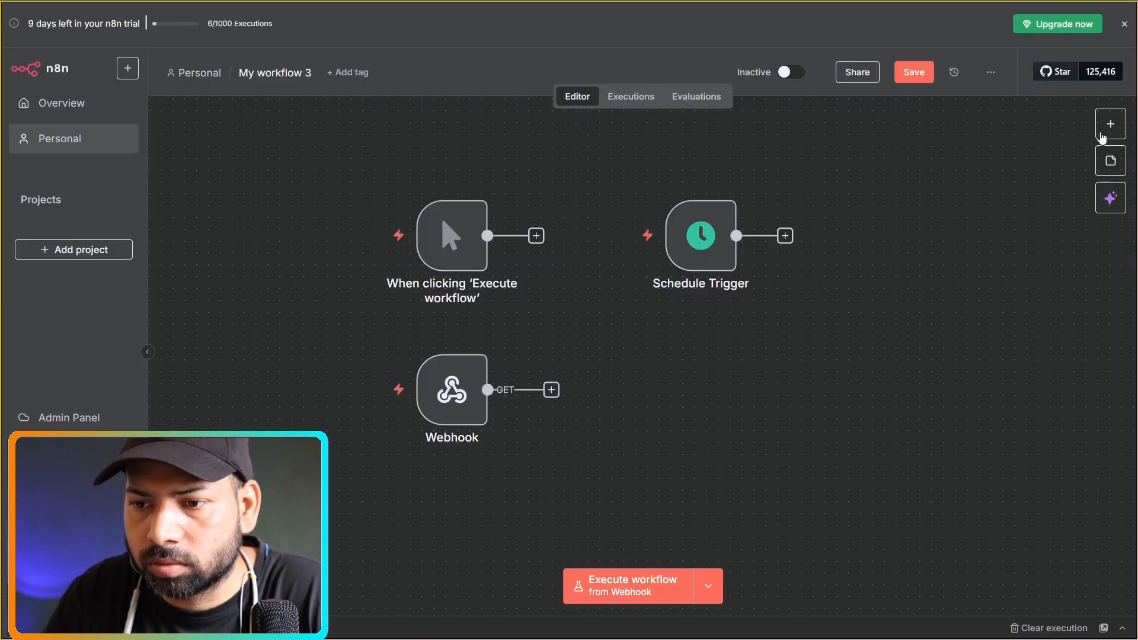
click(1103, 137)
click(1020, 556)
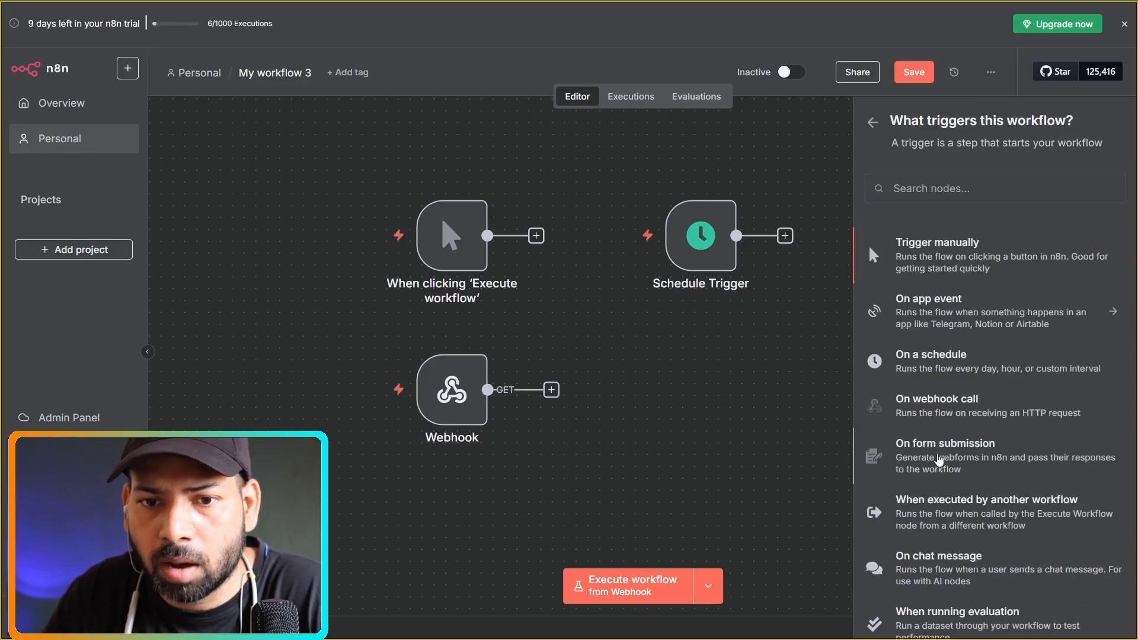
Add an On form submission trigger beside the Webhook and keep its Authentication set to None.
click(939, 460)
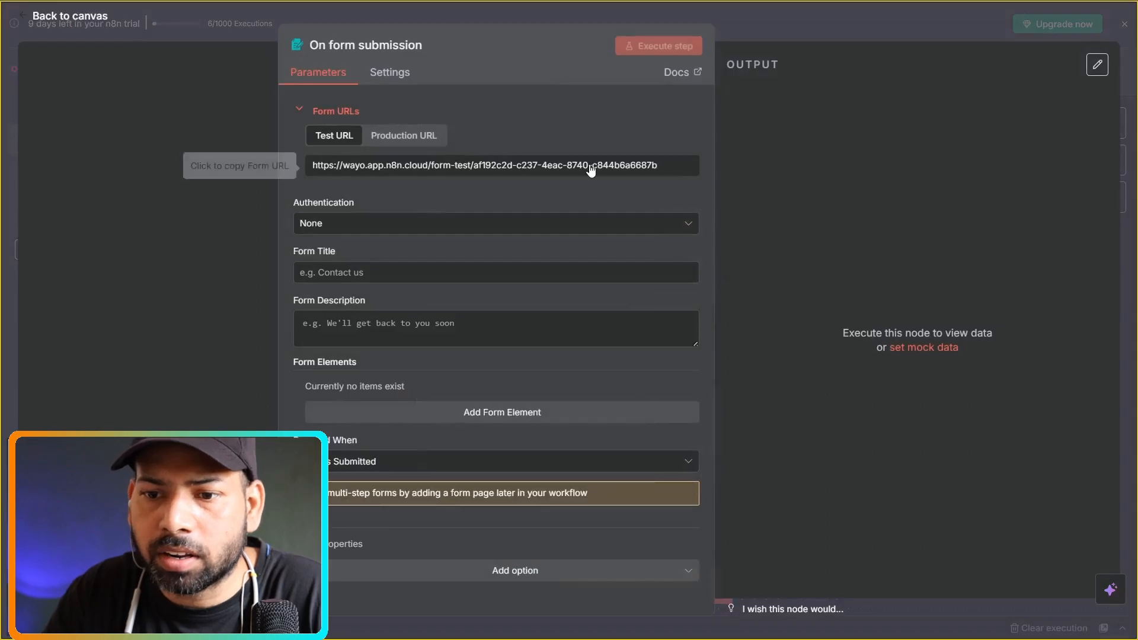
click(782, 17)
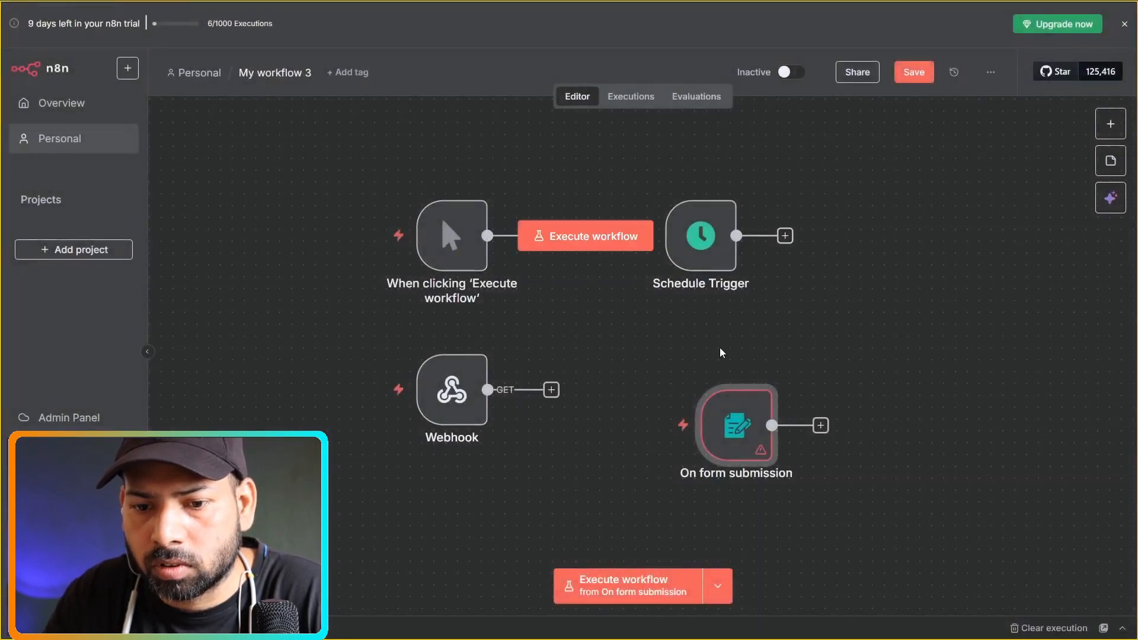
drag(715, 374, 706, 383)
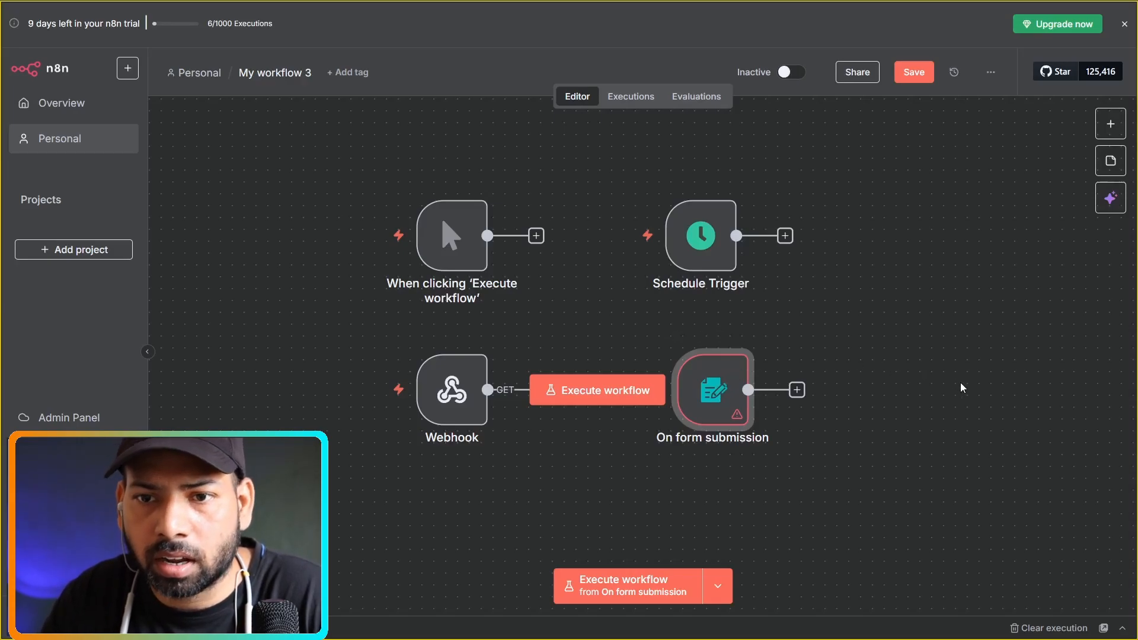
double_click(735, 391)
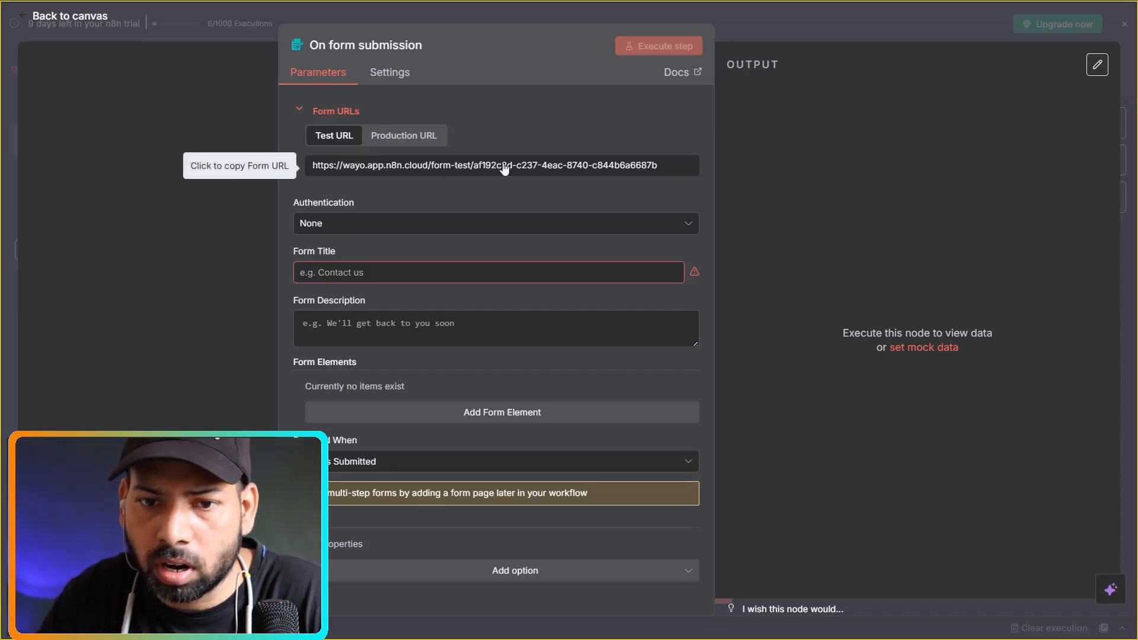
click(408, 140)
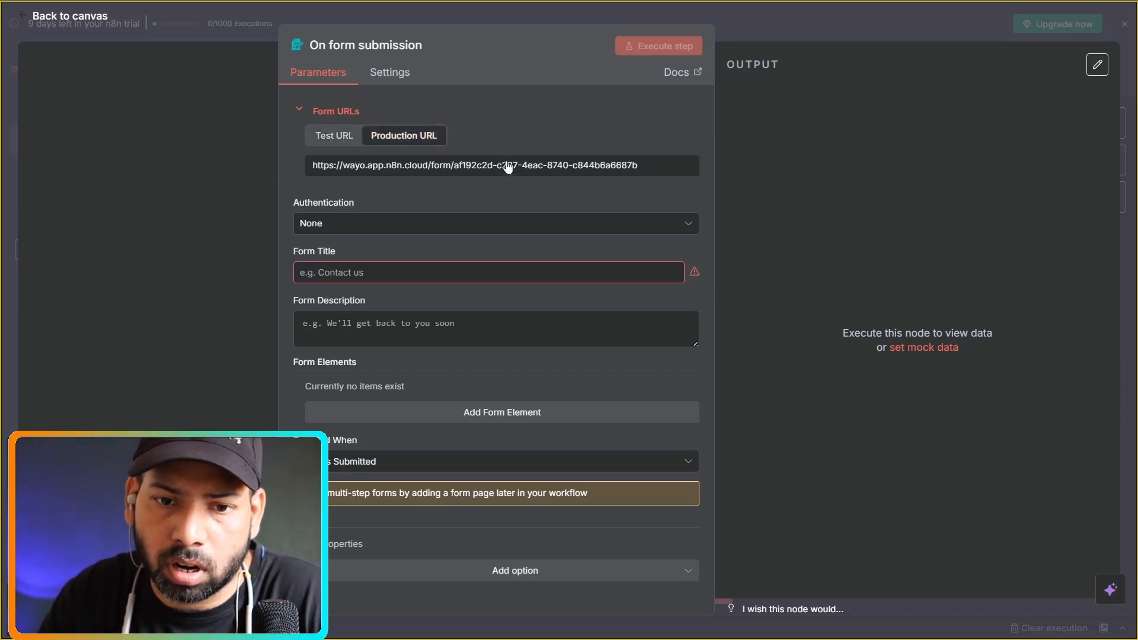
click(342, 137)
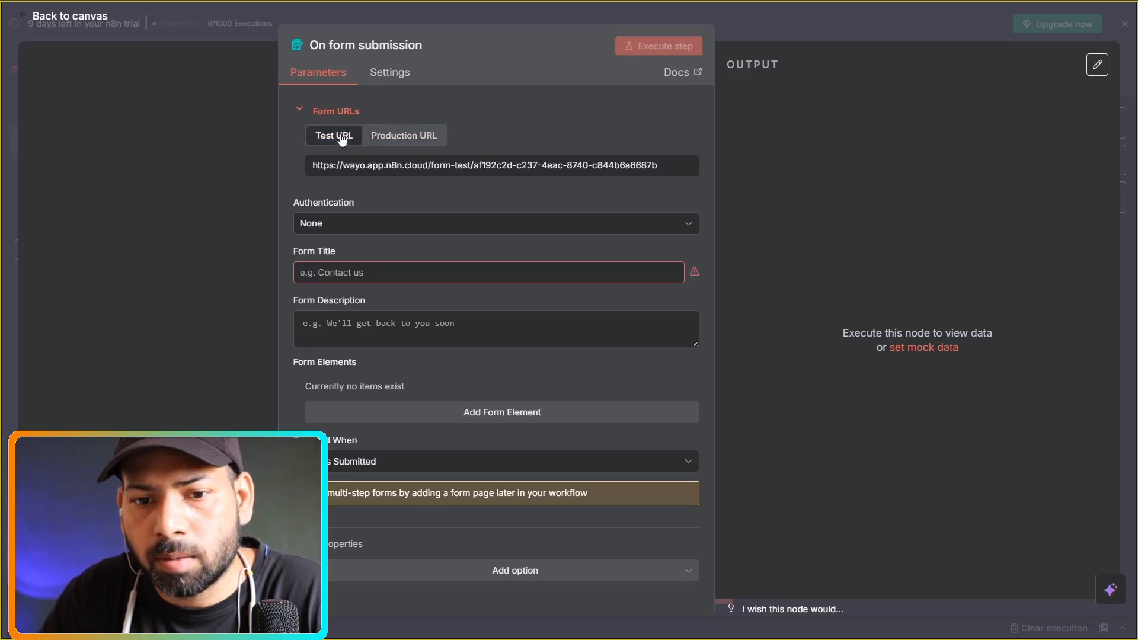
click(371, 230)
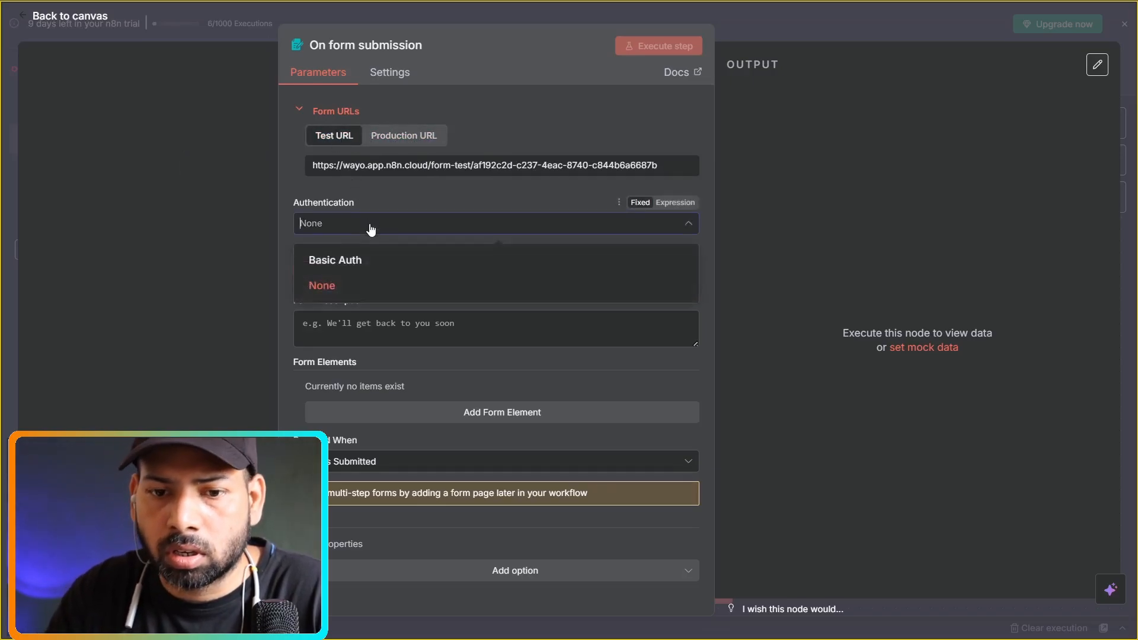
click(346, 287)
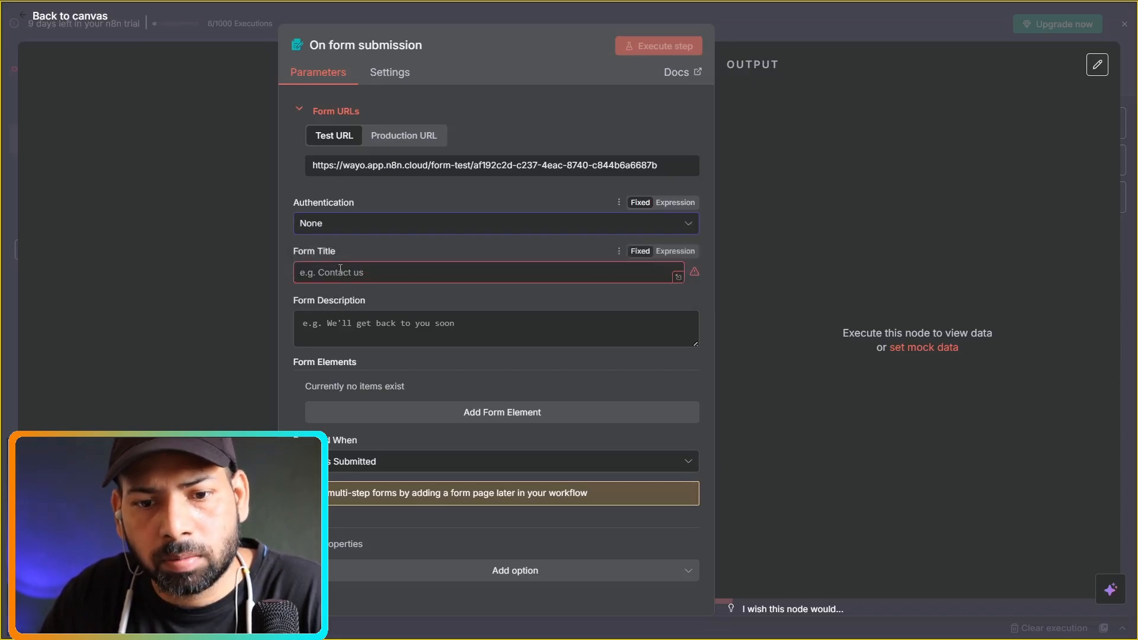
Set the form title to 'way' and the description to 'n8n basic course'.
click(341, 276)
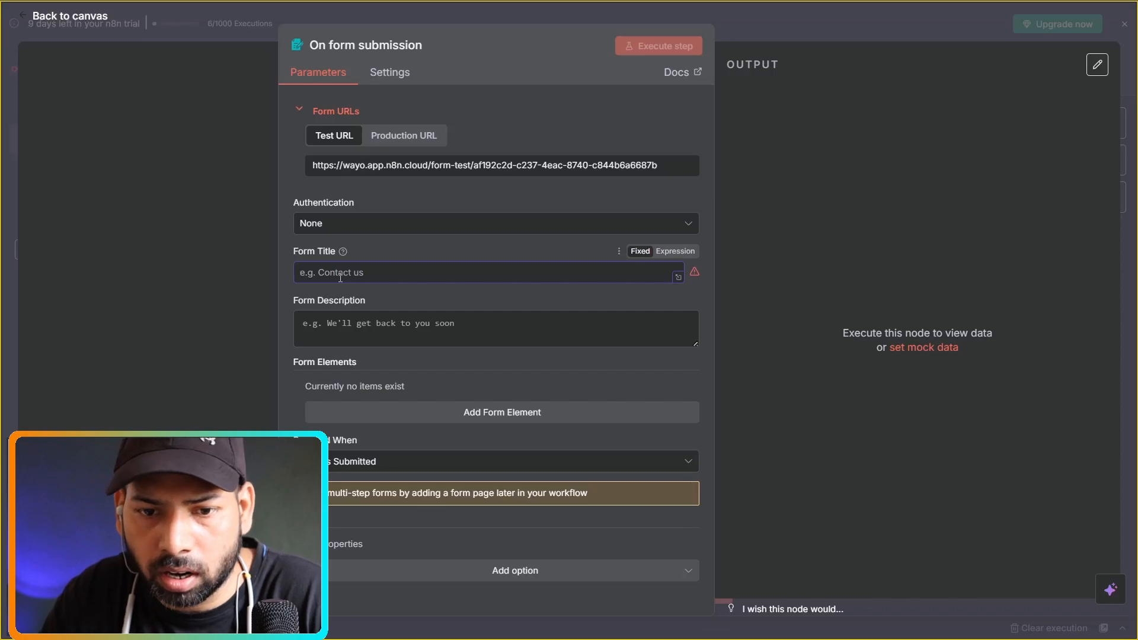
text(wayo)
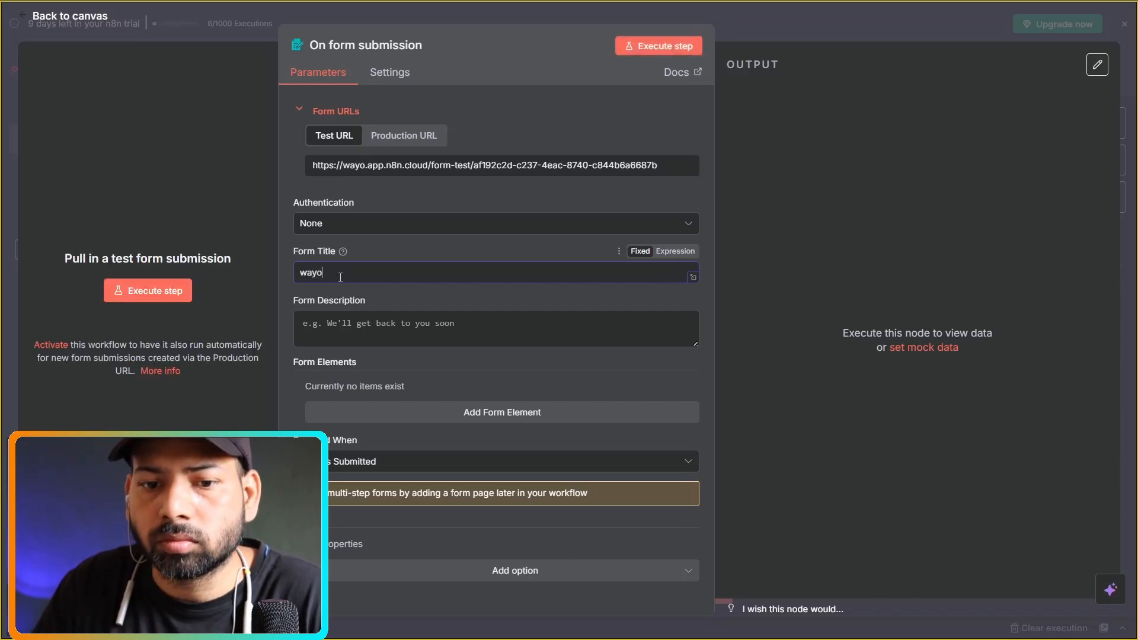
click(380, 327)
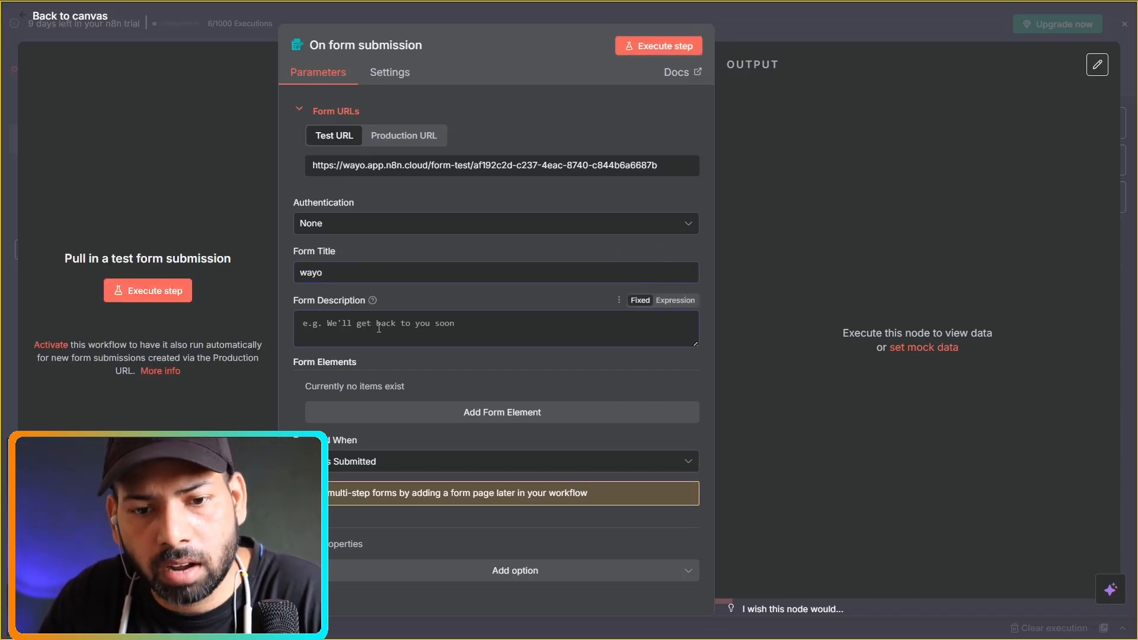
text(n)
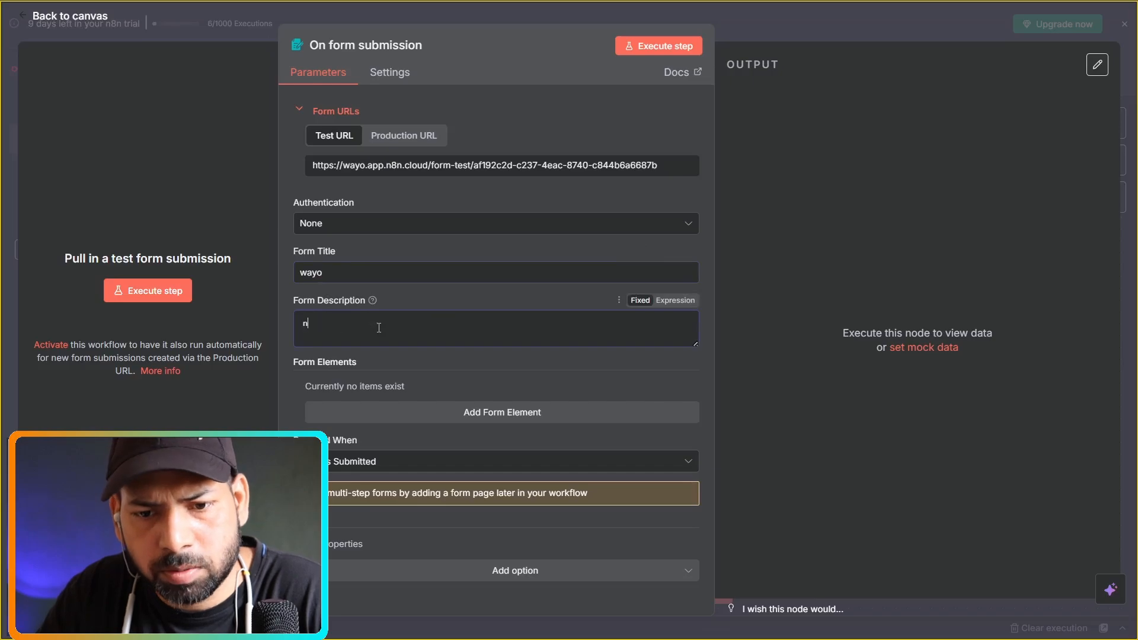
text(8n)
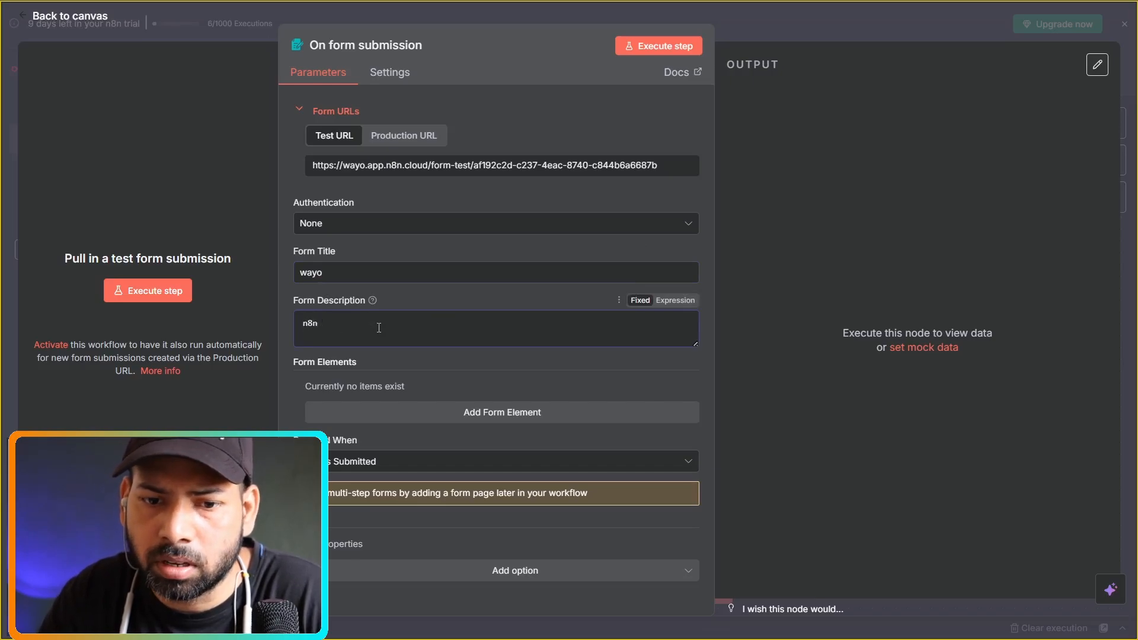
text( basic cours)
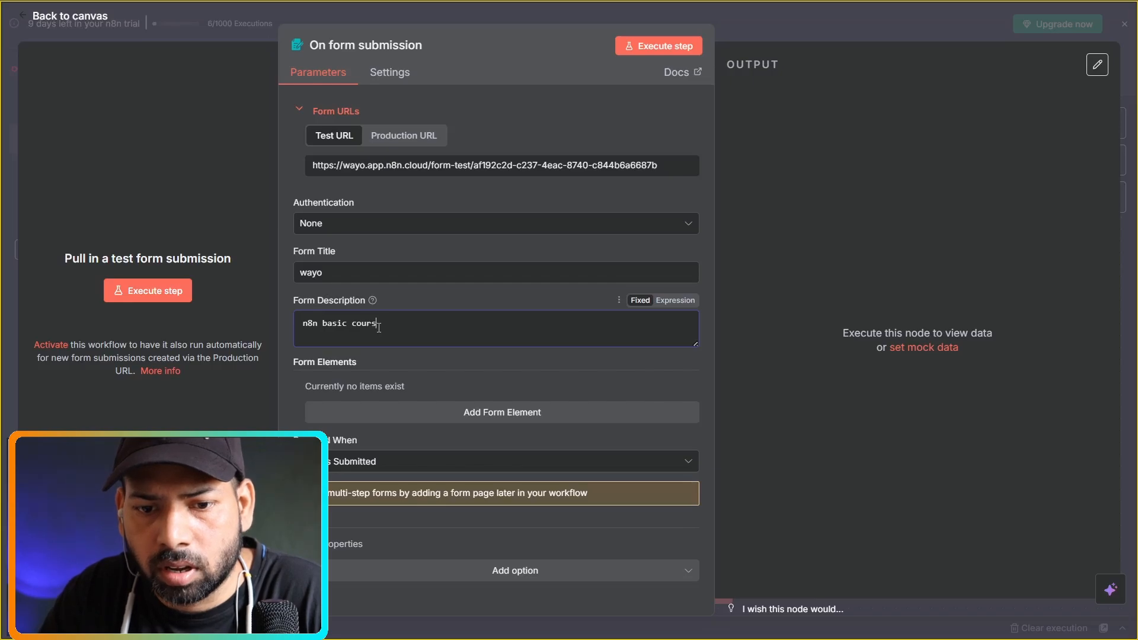
text(e)
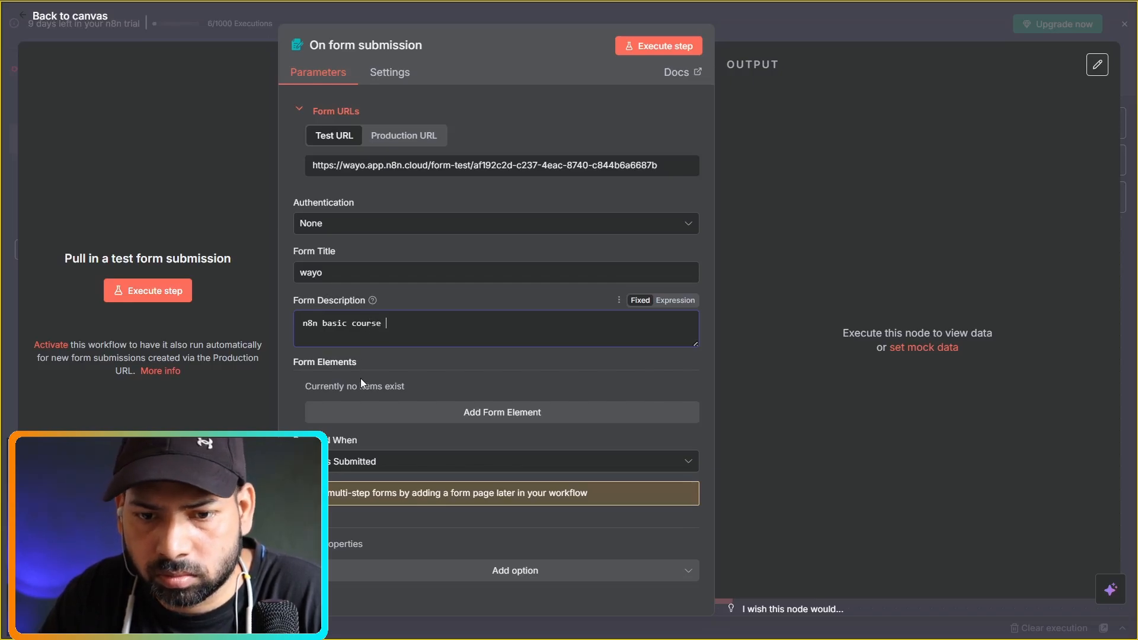
click(411, 365)
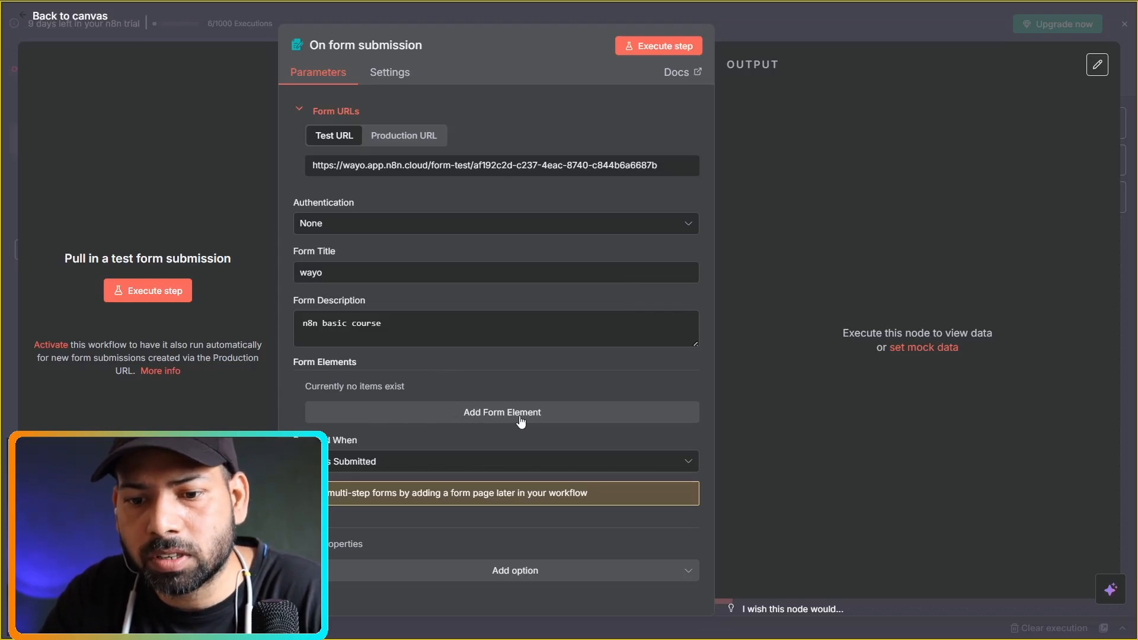
Add a Text form element named 'Name' with the placeholder 'put your name here'.
click(449, 410)
scroll(491, 393, down, 1)
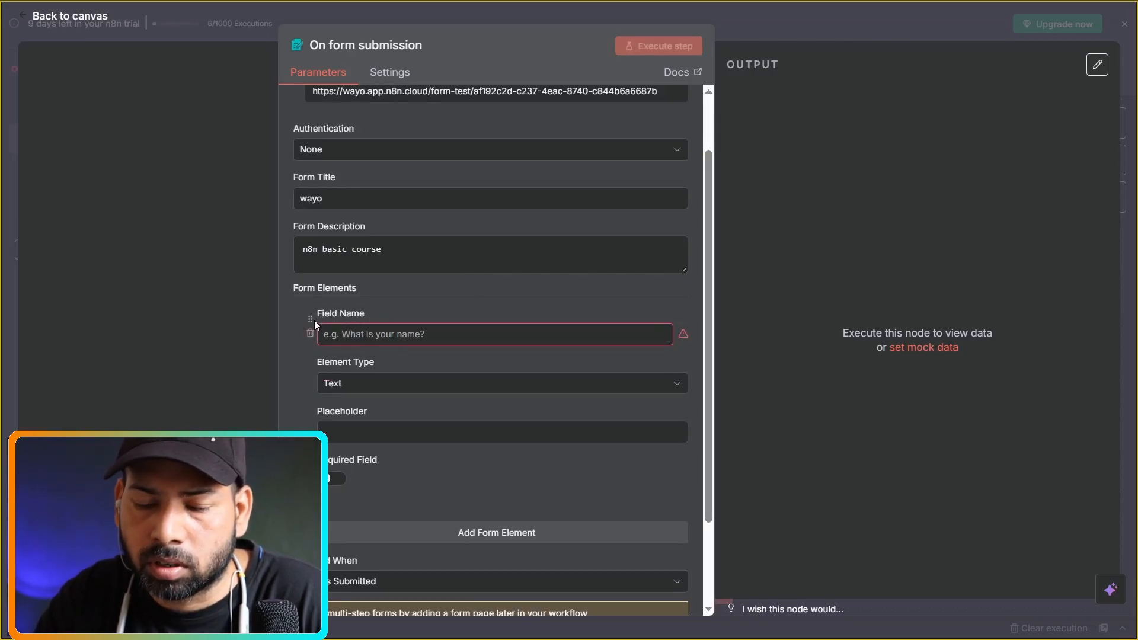
click(357, 339)
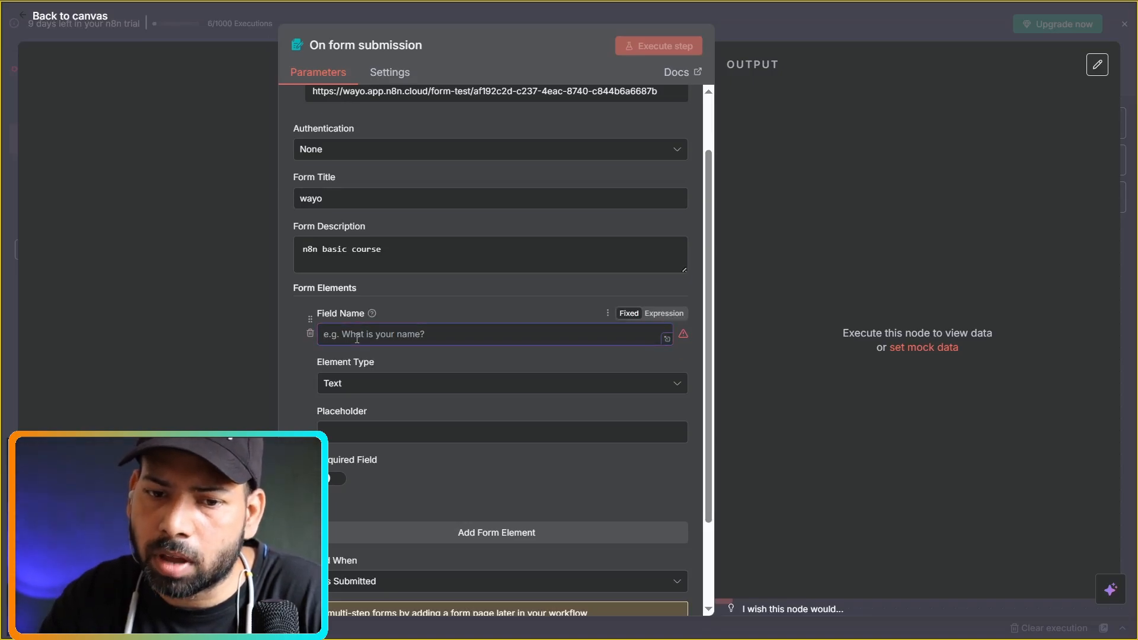
text(Name)
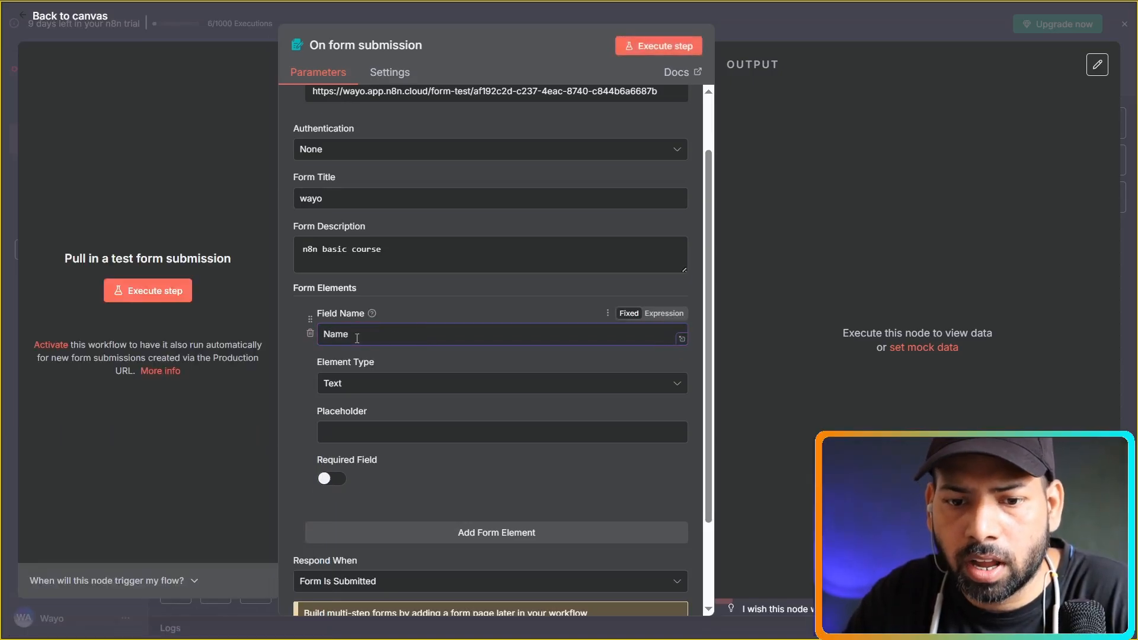
click(386, 385)
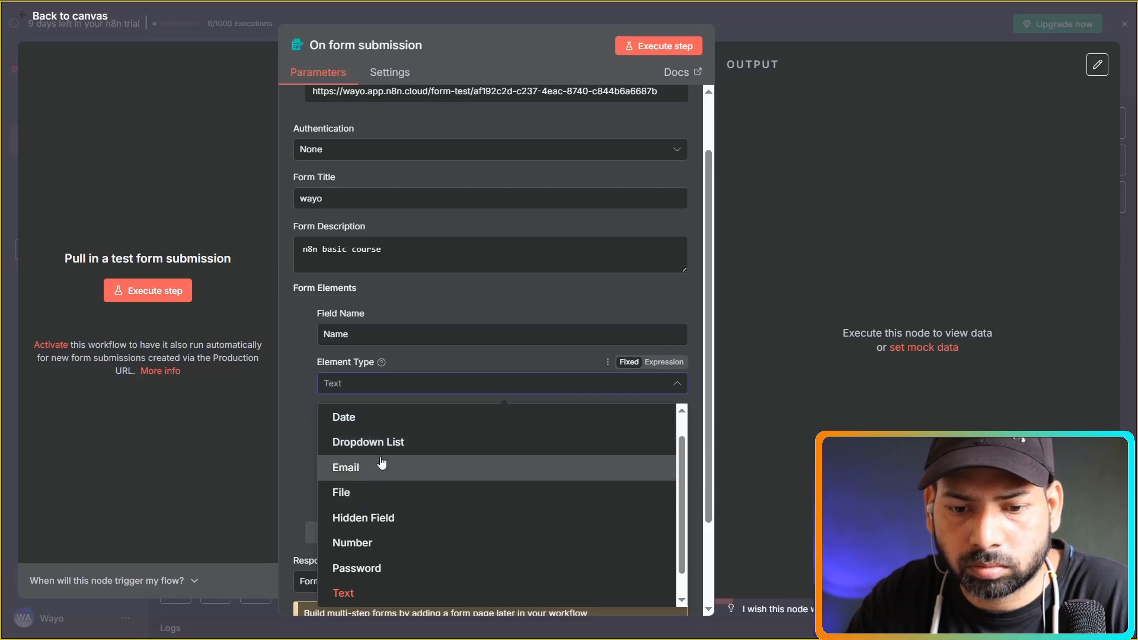
click(302, 397)
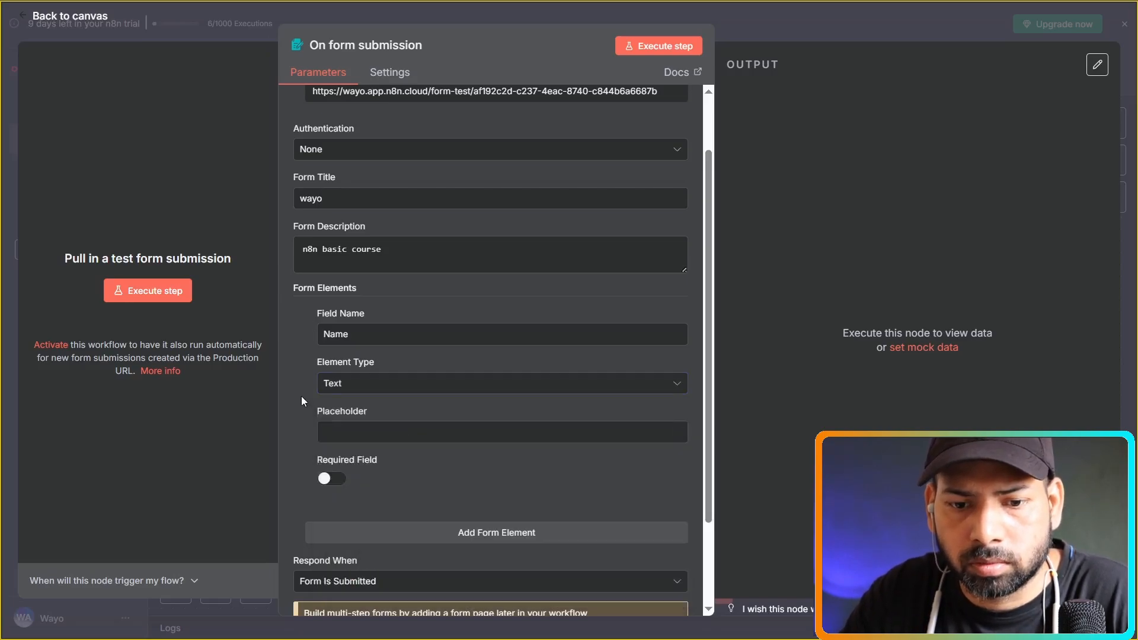
click(348, 432)
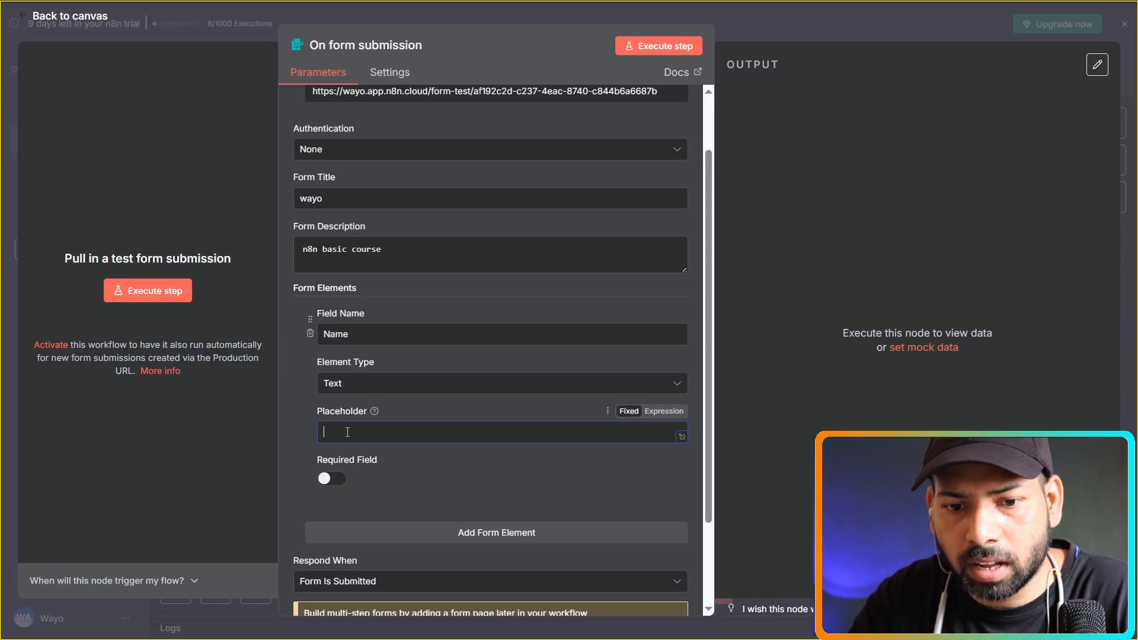
text(p)
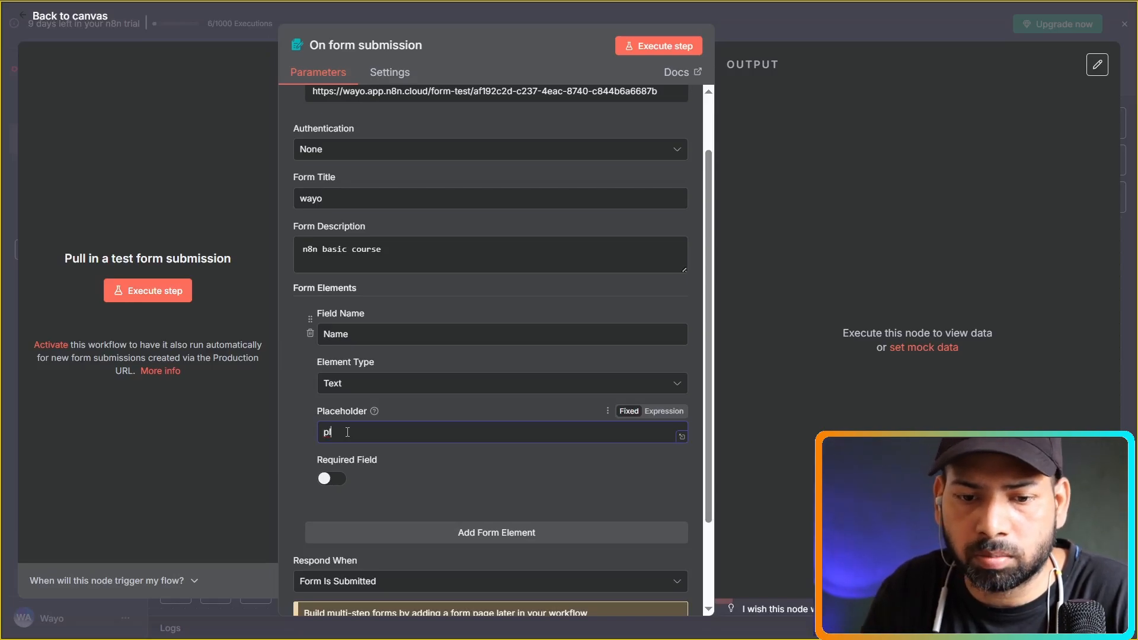
key(BackSpace)
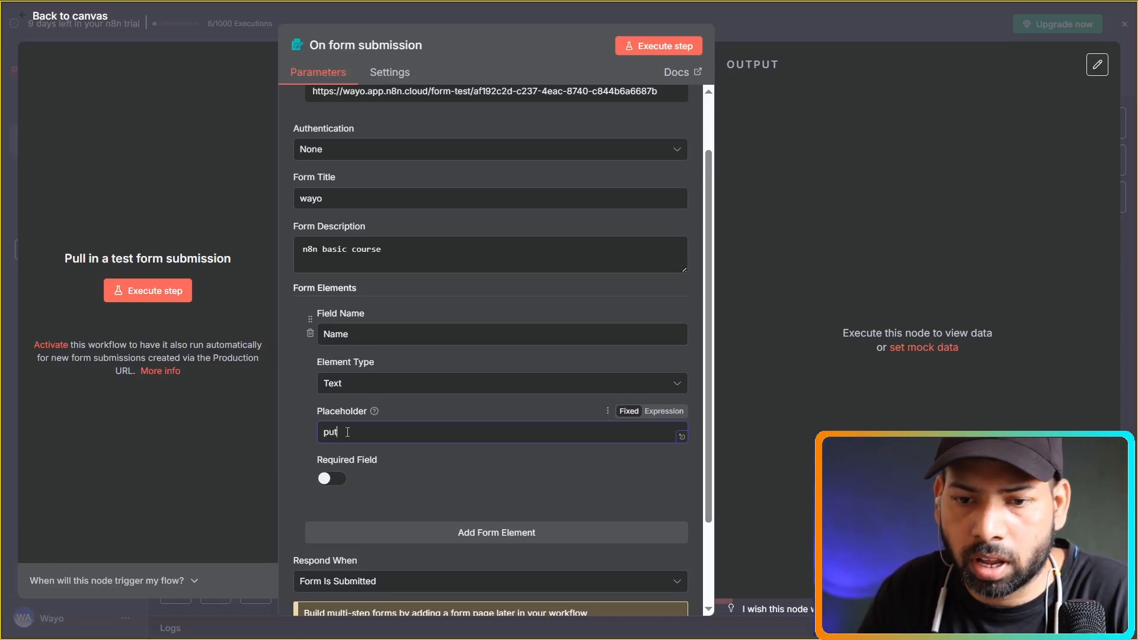
text(put your)
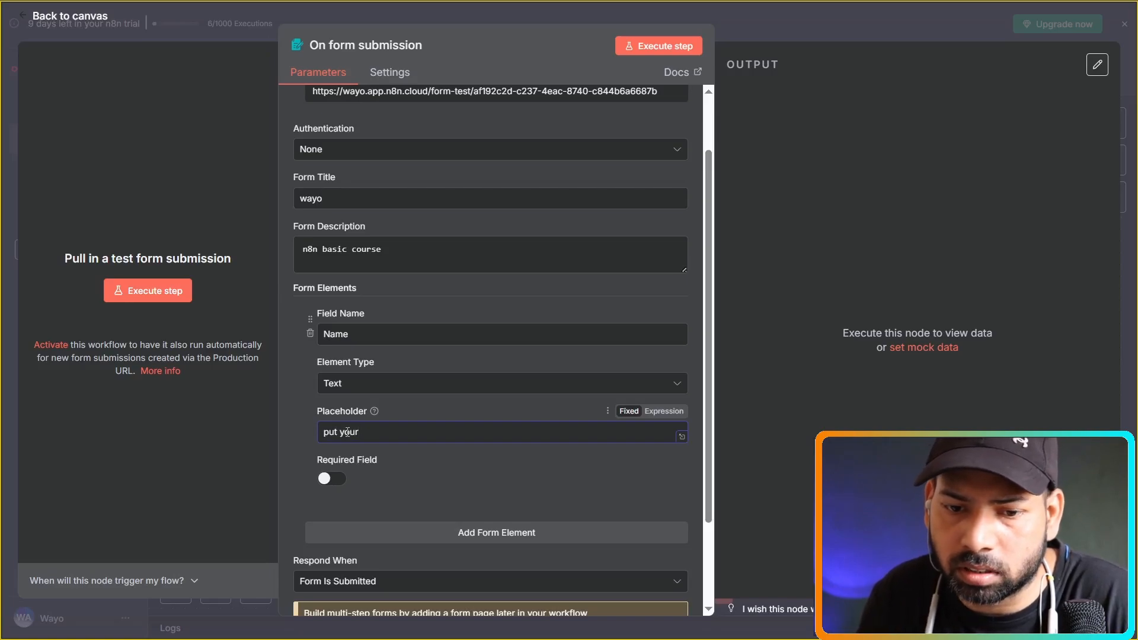
text( name here)
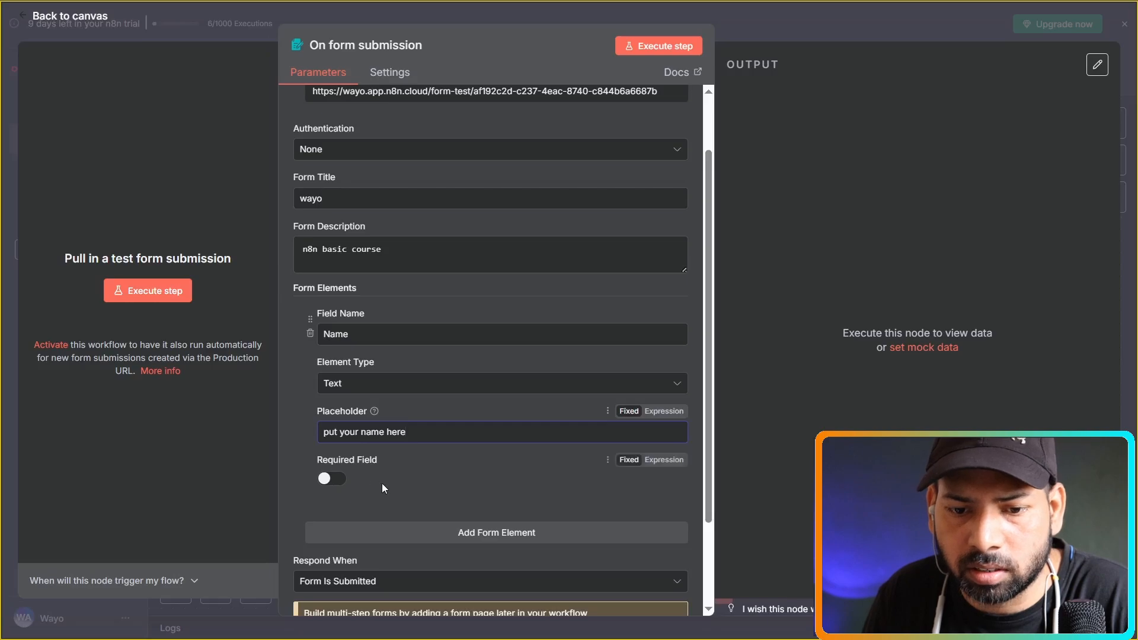
Make the Name field required, keep Respond When on 'Form Is Submitted', and close the form settings.
click(342, 482)
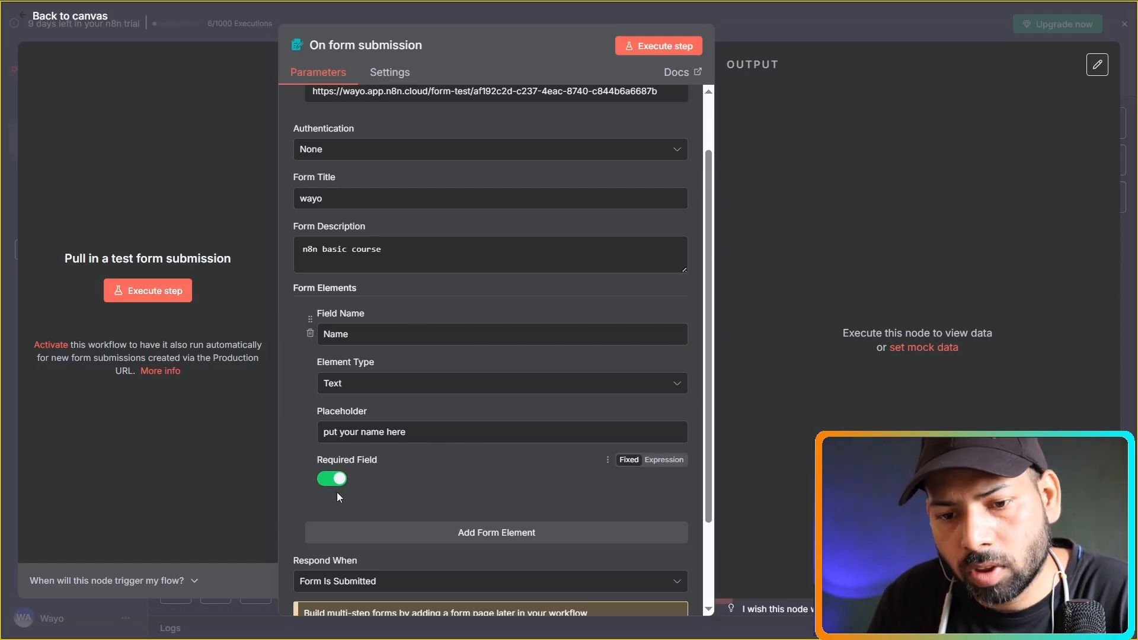
scroll(403, 489, down, 1)
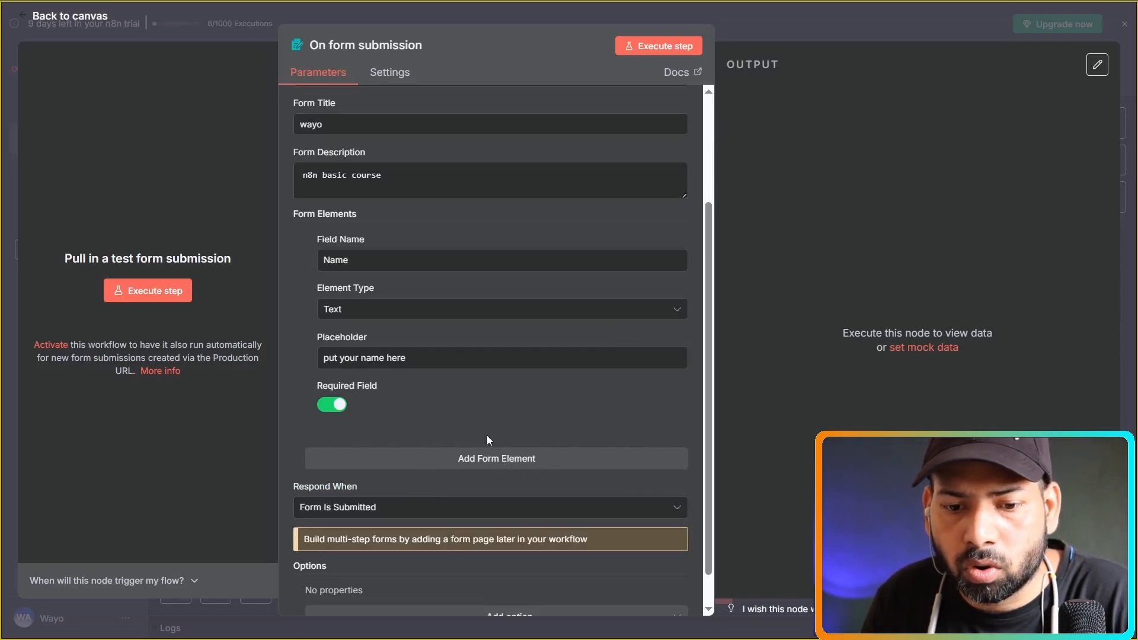
scroll(496, 410, down, 1)
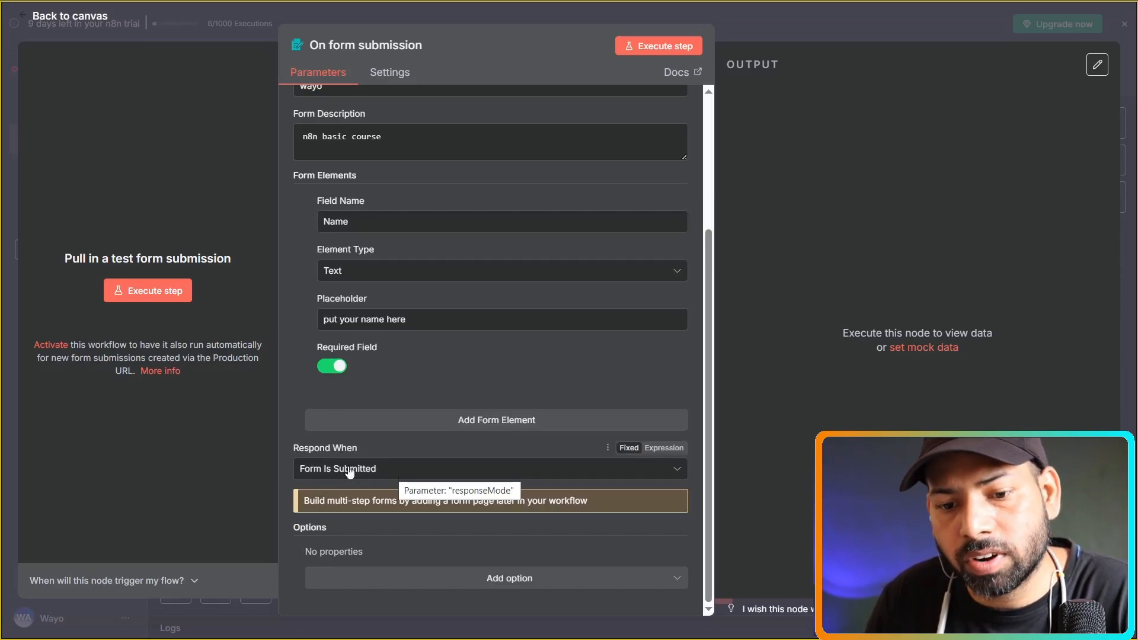
click(428, 470)
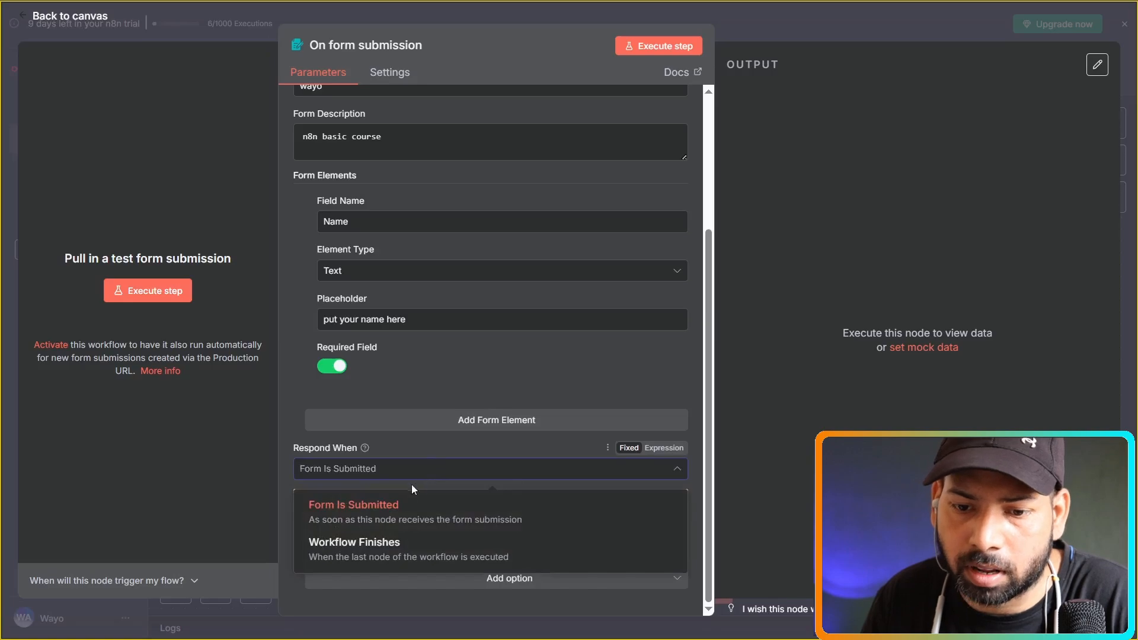
click(386, 515)
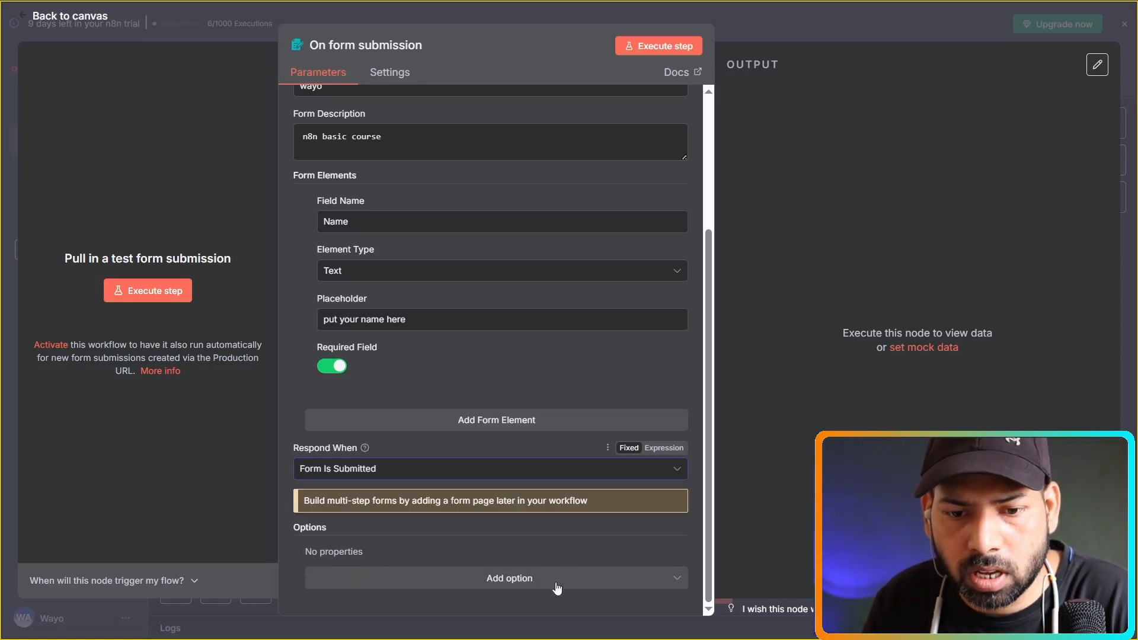
click(556, 582)
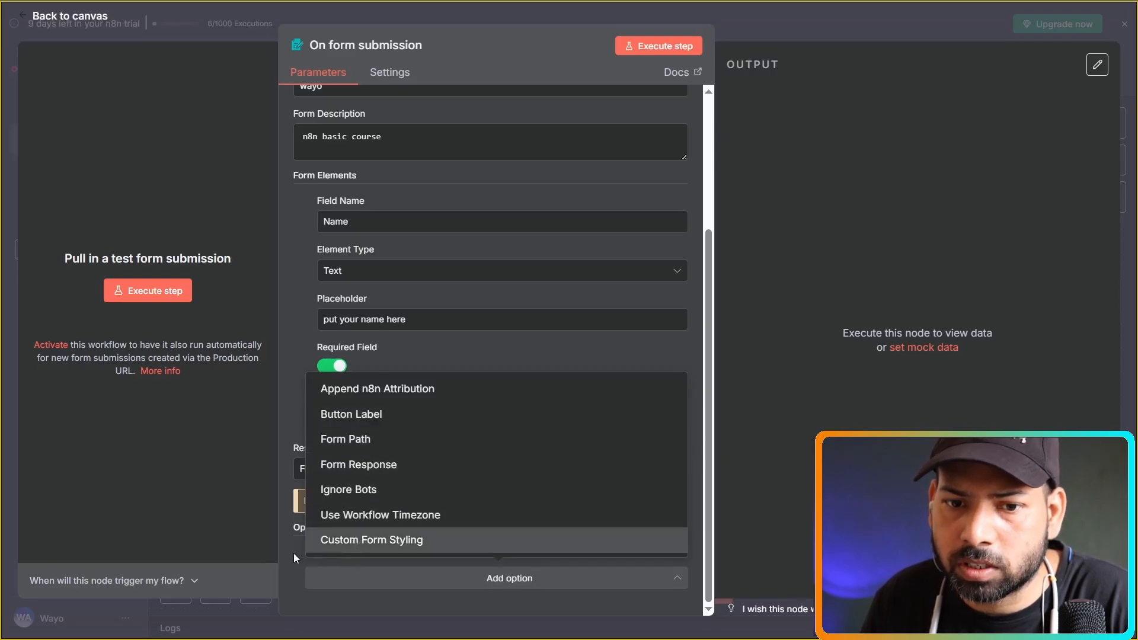
key(Escape)
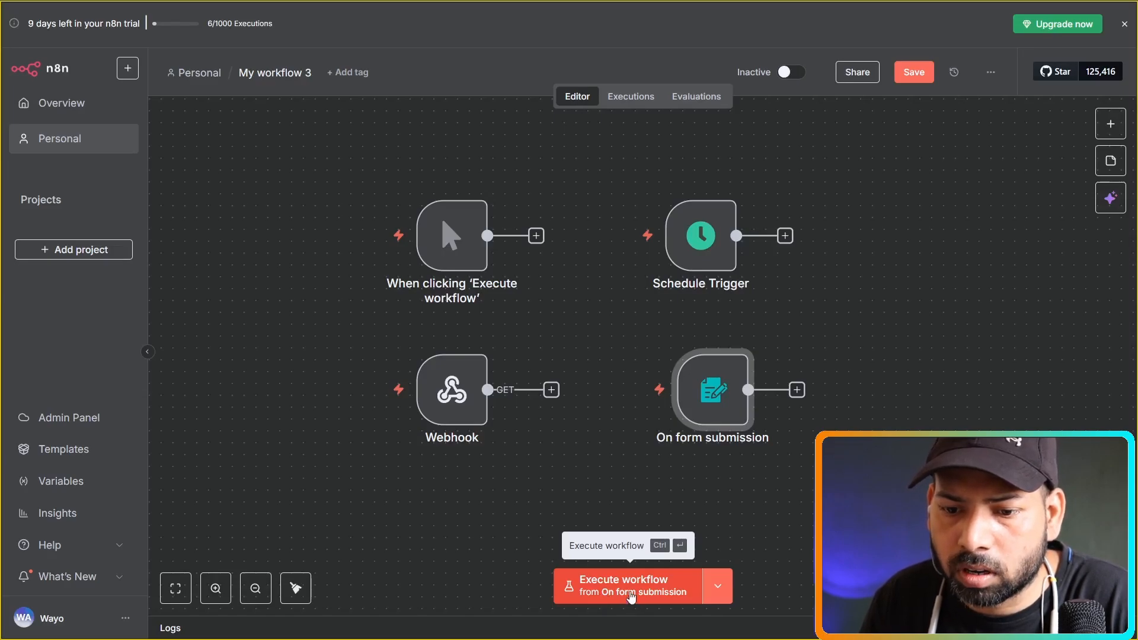
Execute the workflow and submit the test form with a name, so the form trigger outputs 1 item.
click(631, 596)
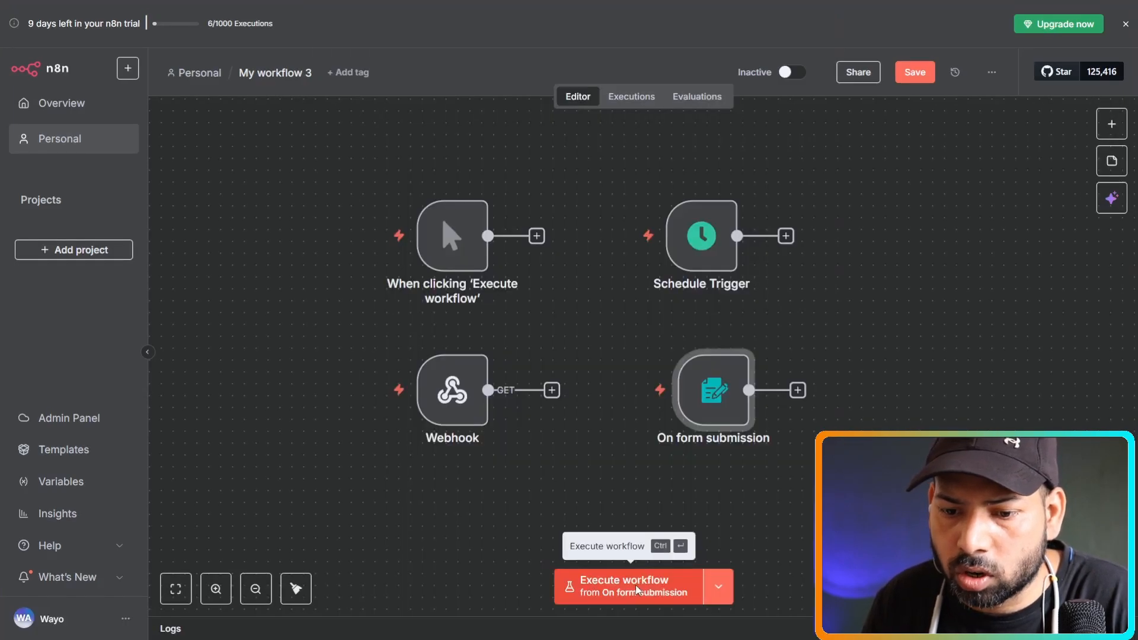
click(636, 585)
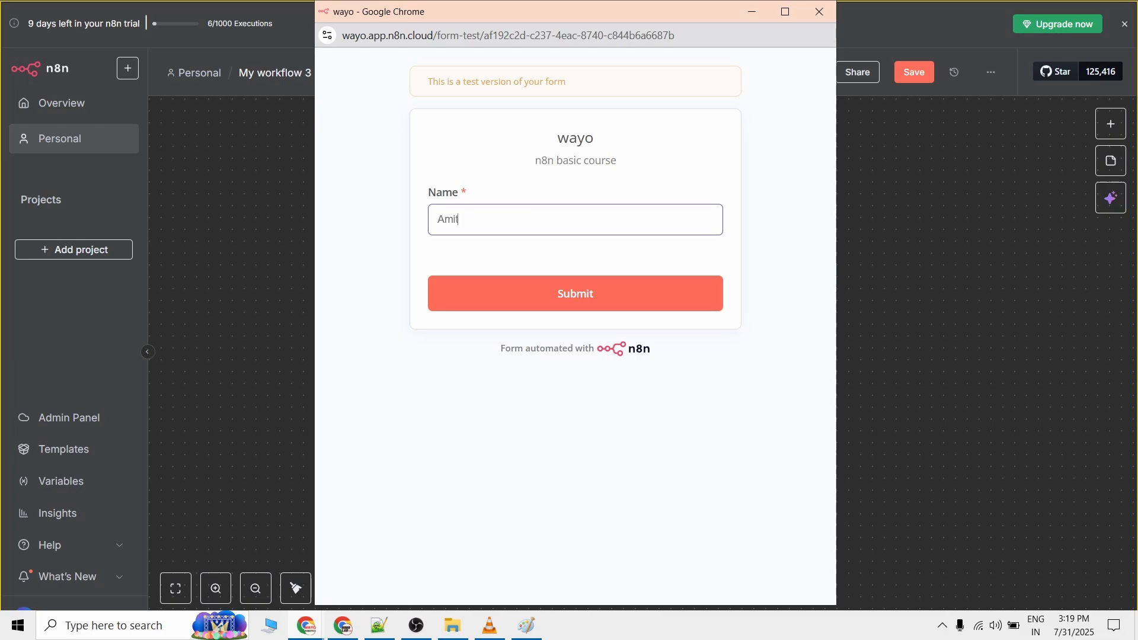
key(Return)
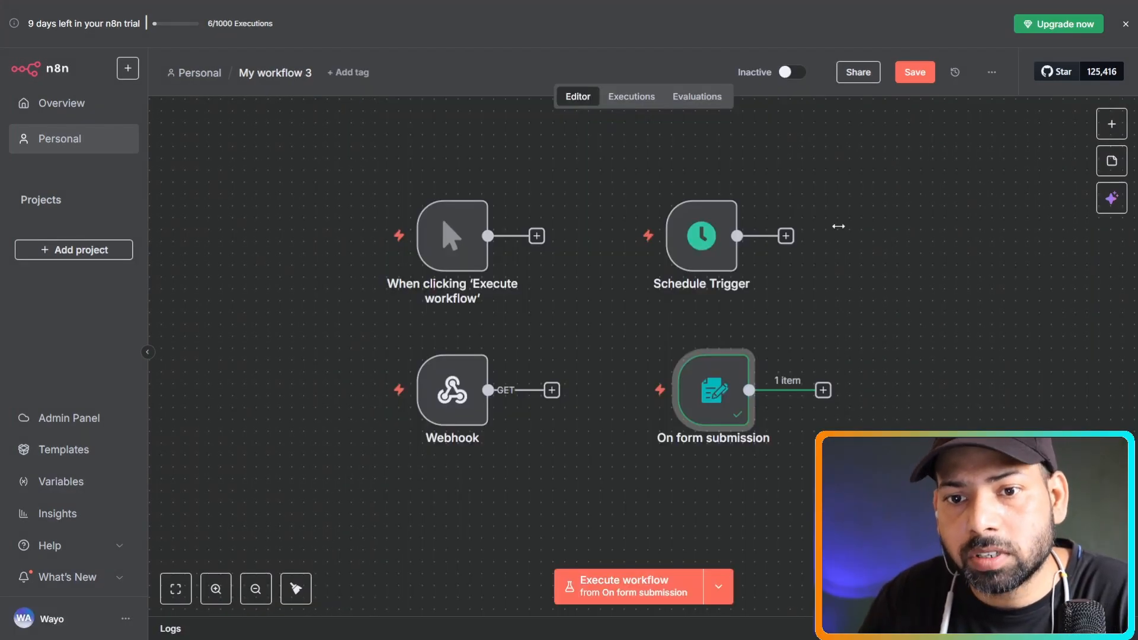
mouse_move(707, 386)
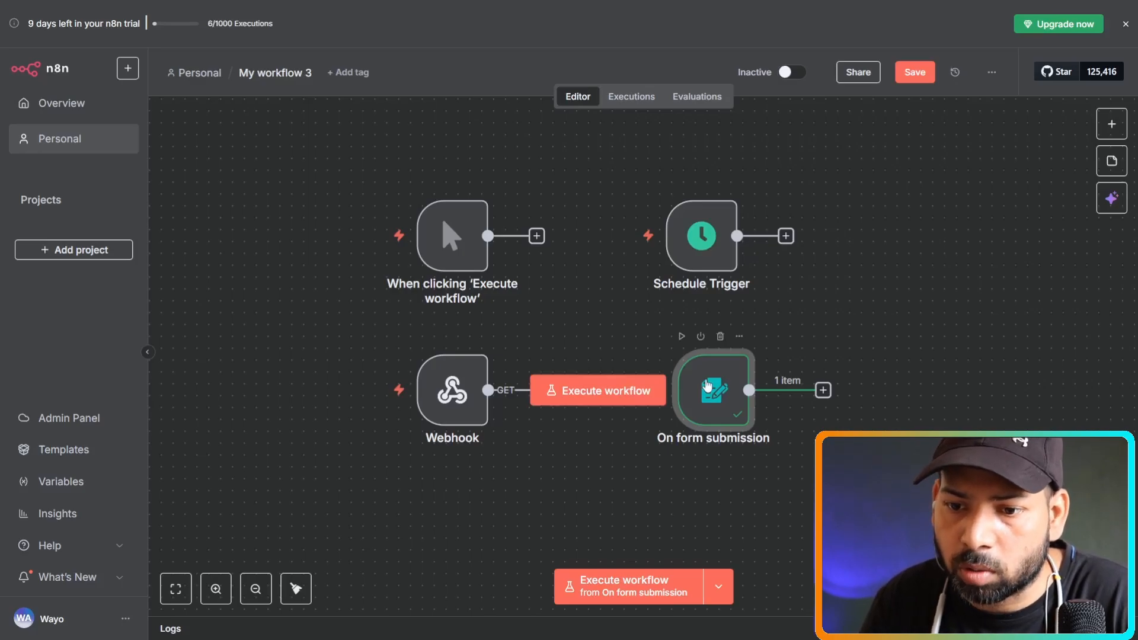
double_click(707, 386)
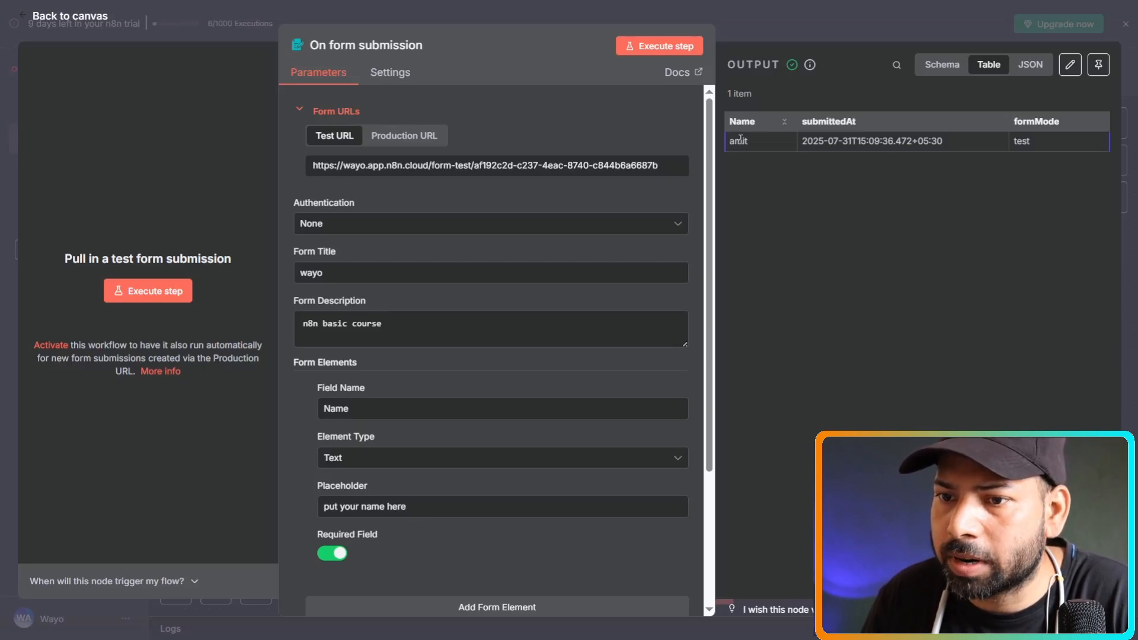
drag(808, 141, 966, 144)
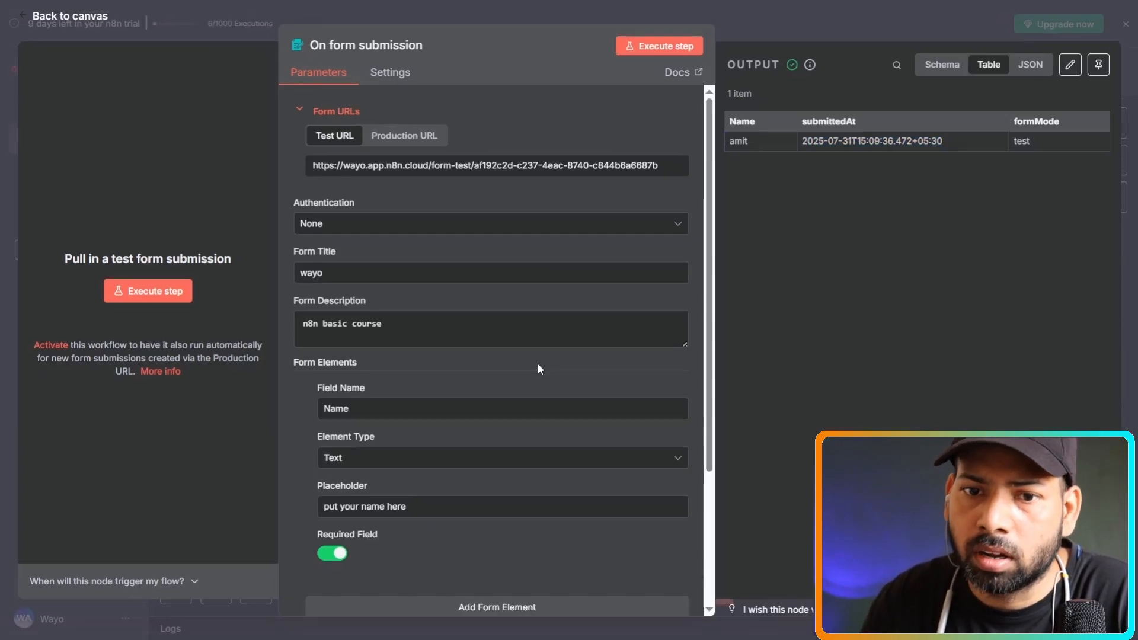
click(367, 12)
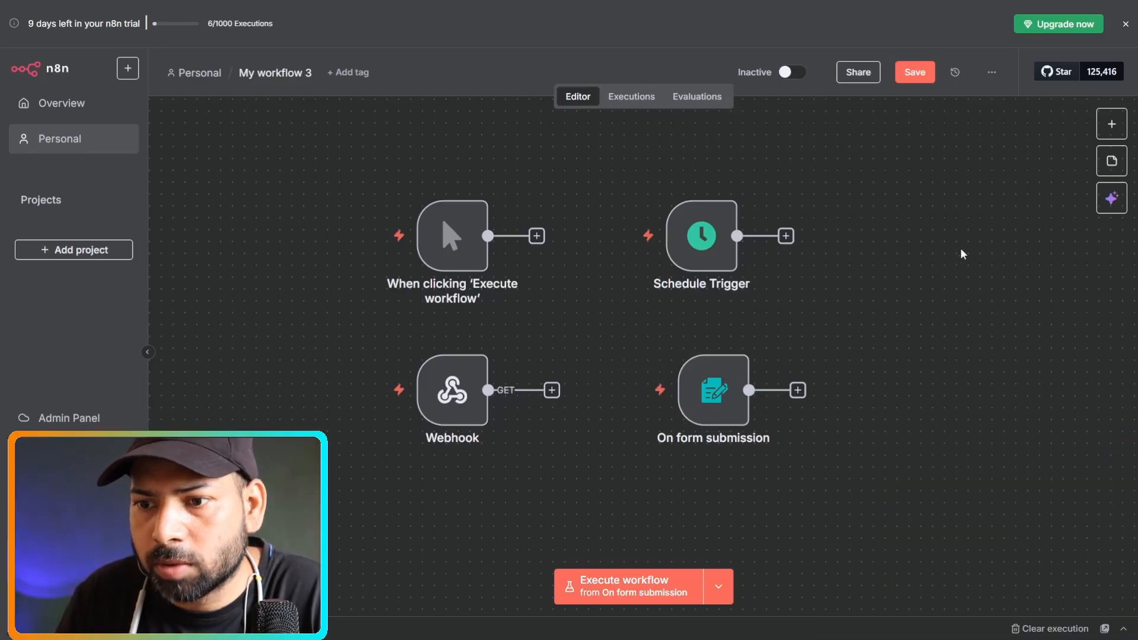
Insert a 'When executed by another workflow' trigger and drag it next to the Schedule Trigger.
click(1108, 127)
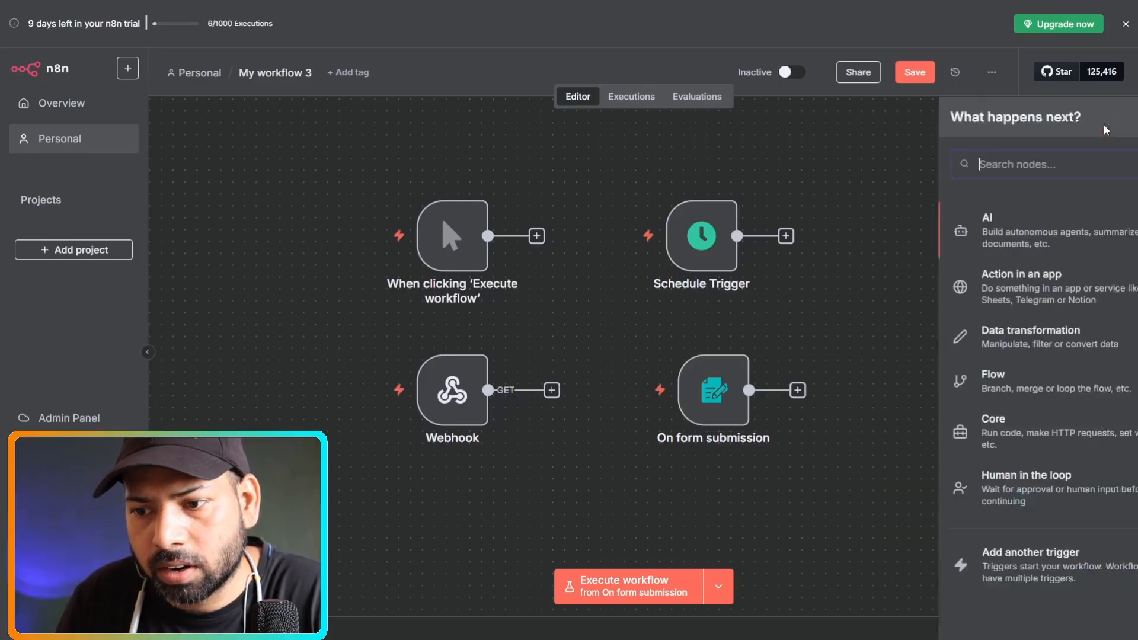
click(1021, 560)
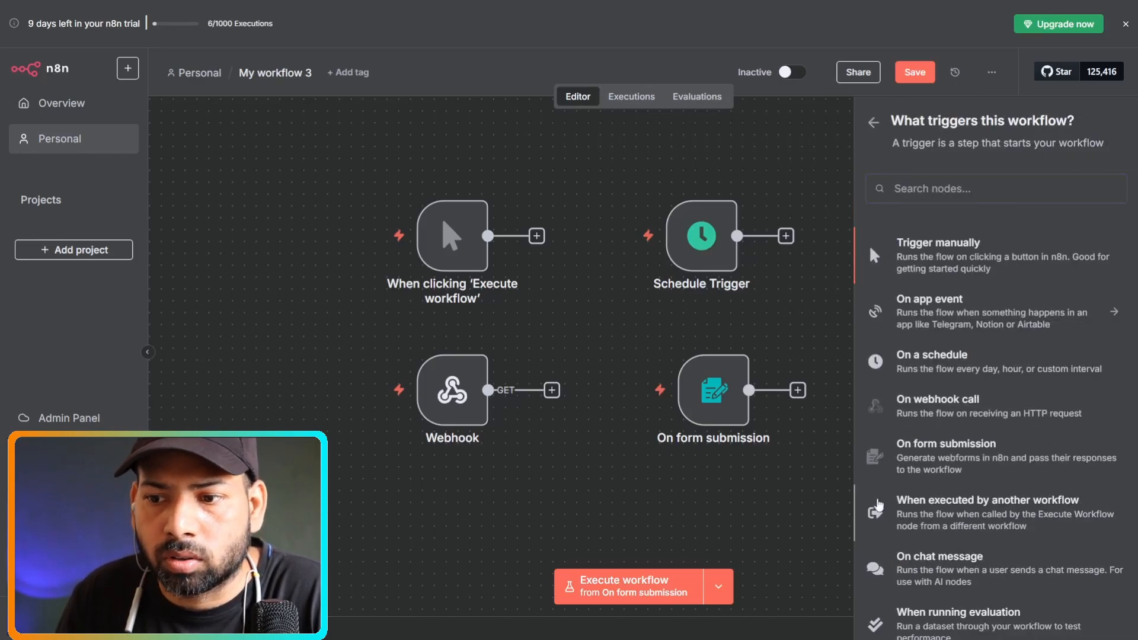
click(879, 504)
key(Escape)
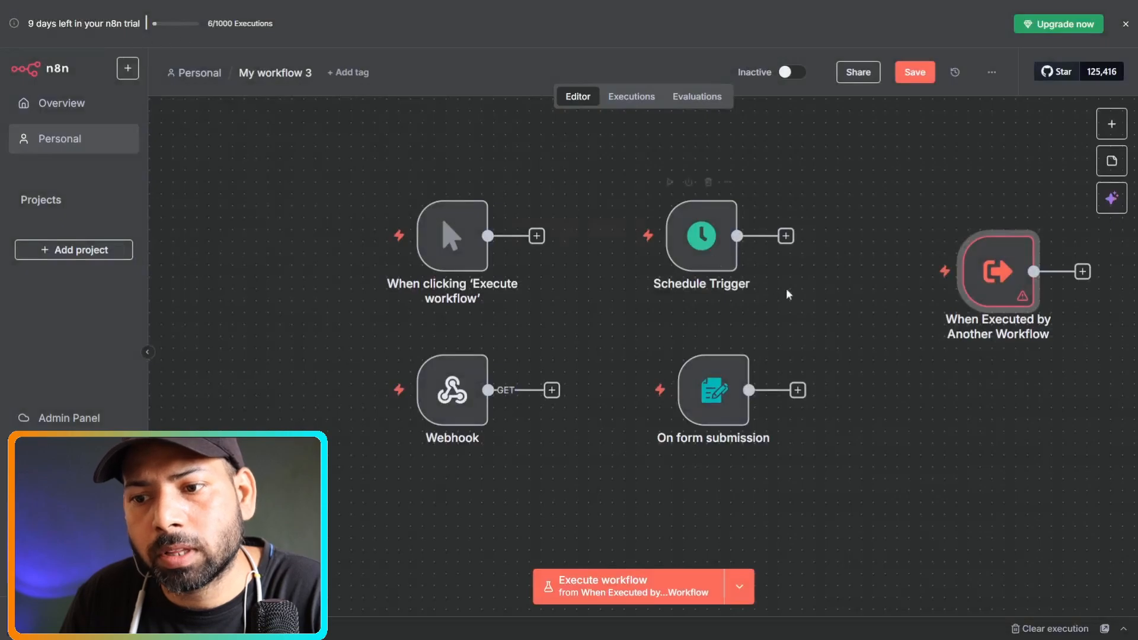
drag(990, 250, 907, 216)
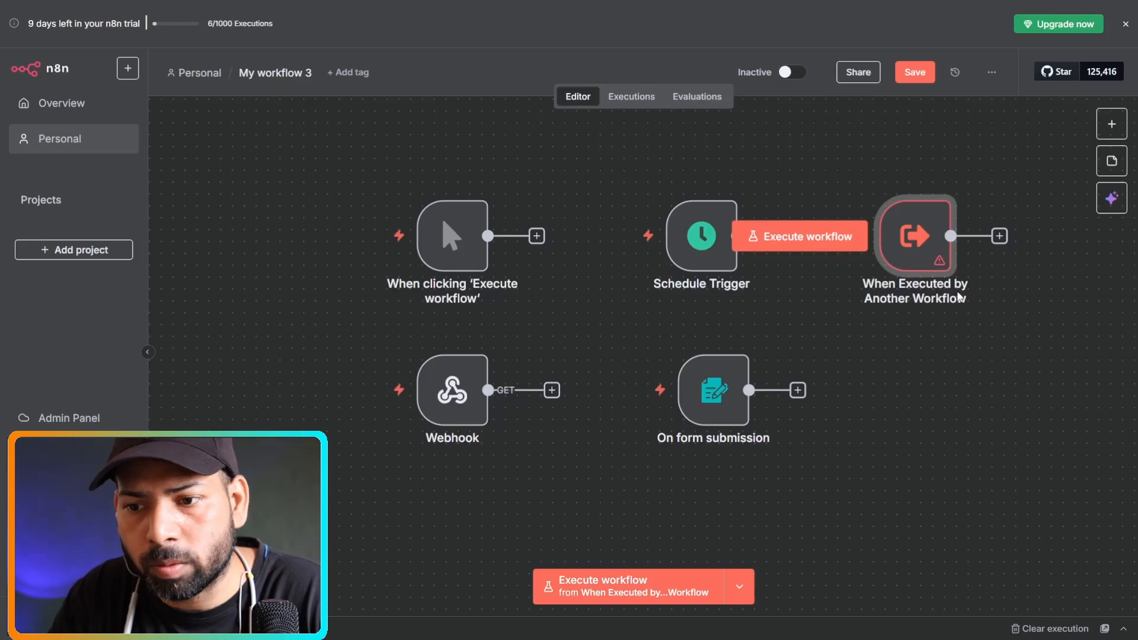
In the trigger's settings, try defining inputs as individual fields, adding one String field.
double_click(930, 230)
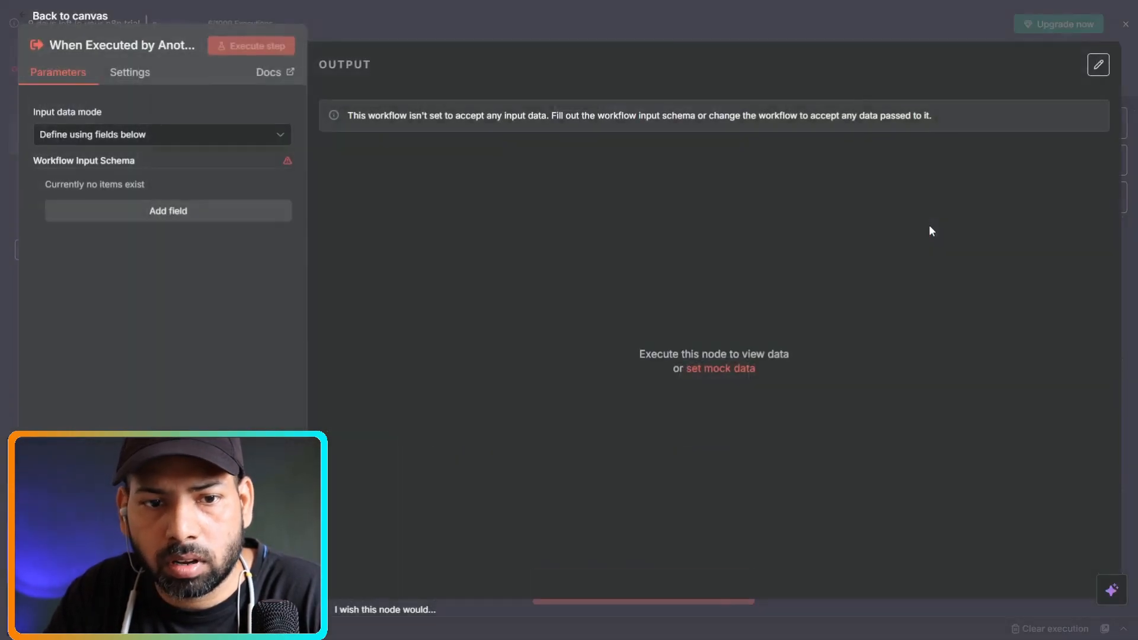
click(209, 143)
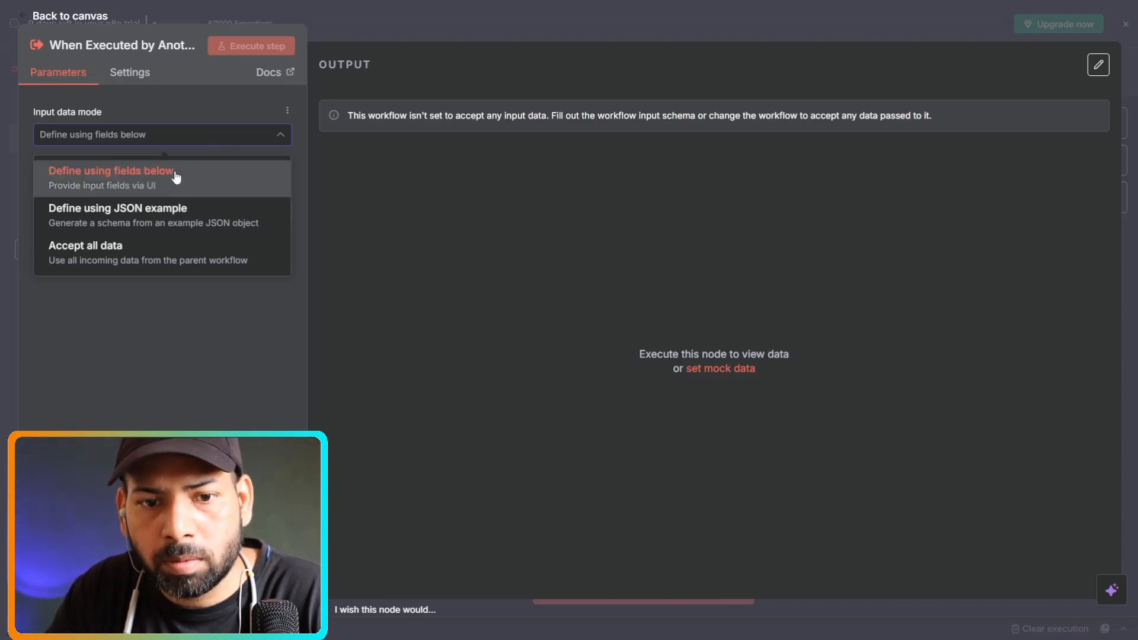
click(211, 178)
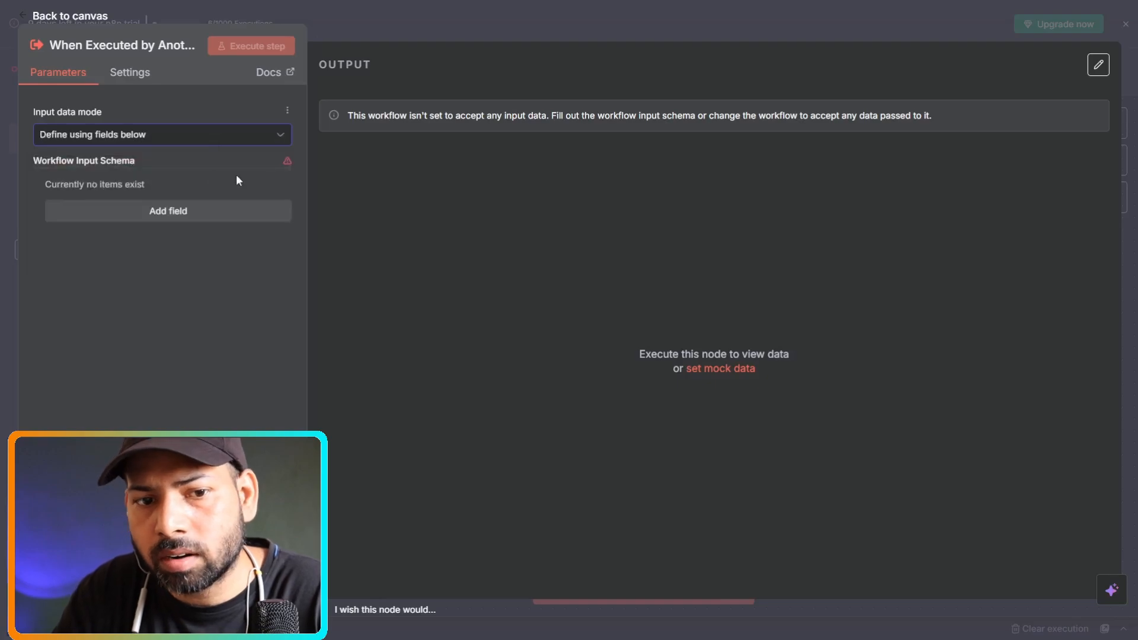
click(171, 212)
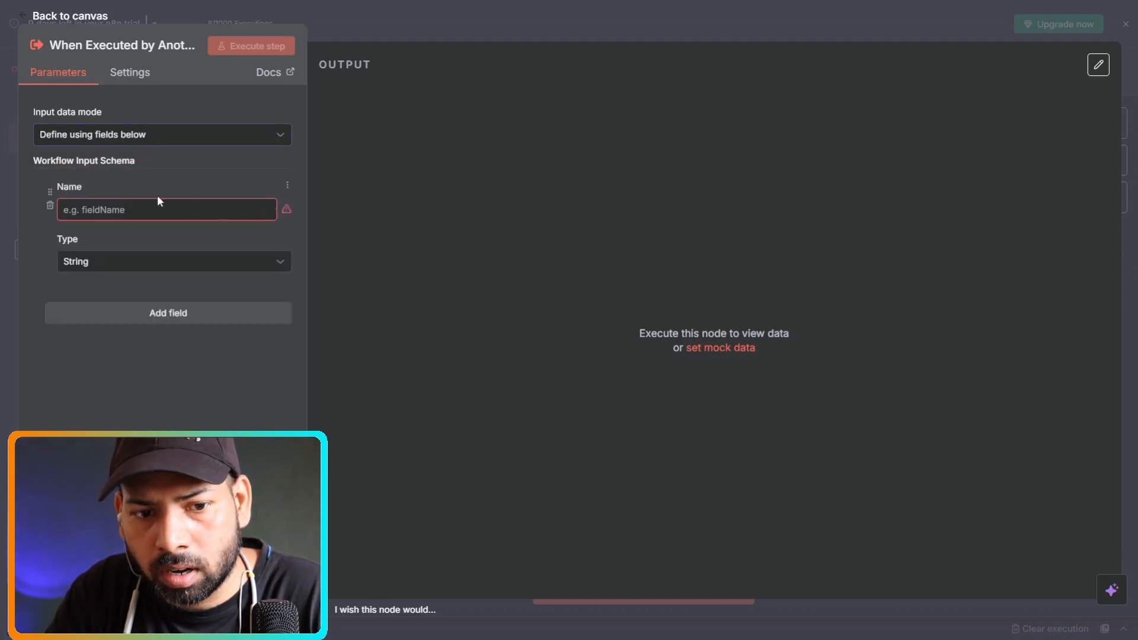
click(125, 264)
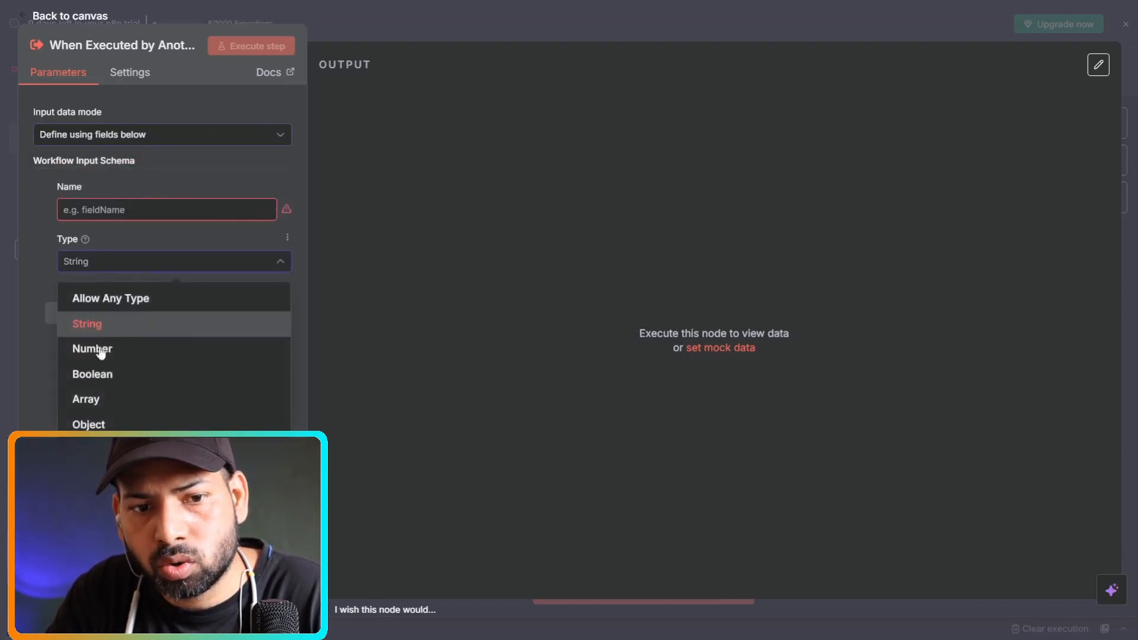
key(Escape)
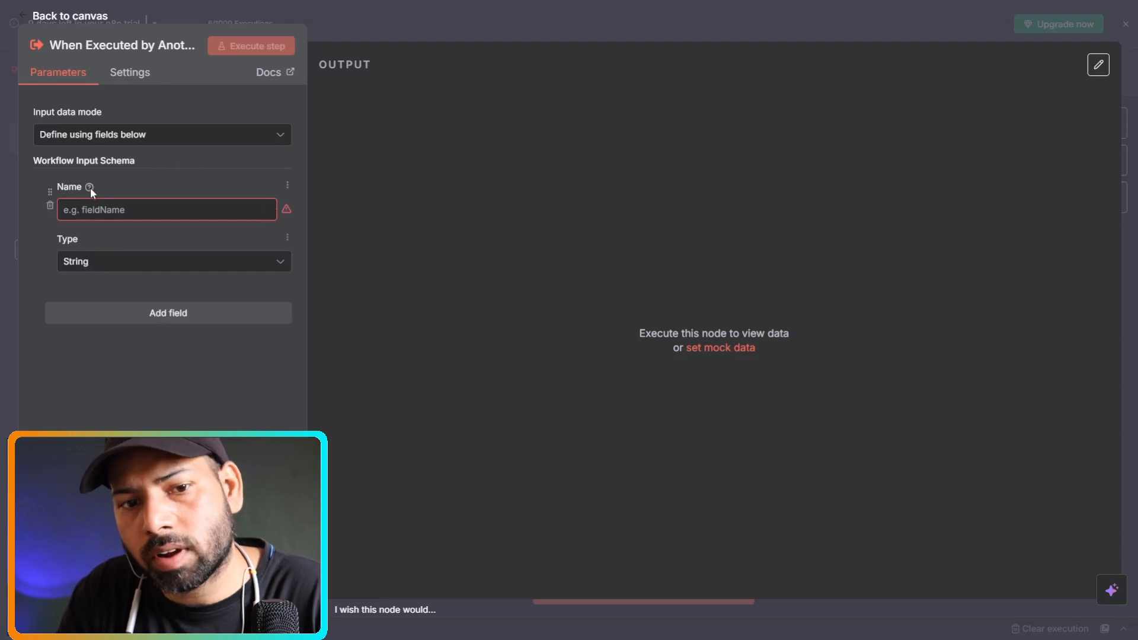
Try the JSON example input mode, then switch the Input data mode to 'Accept all data'.
click(196, 141)
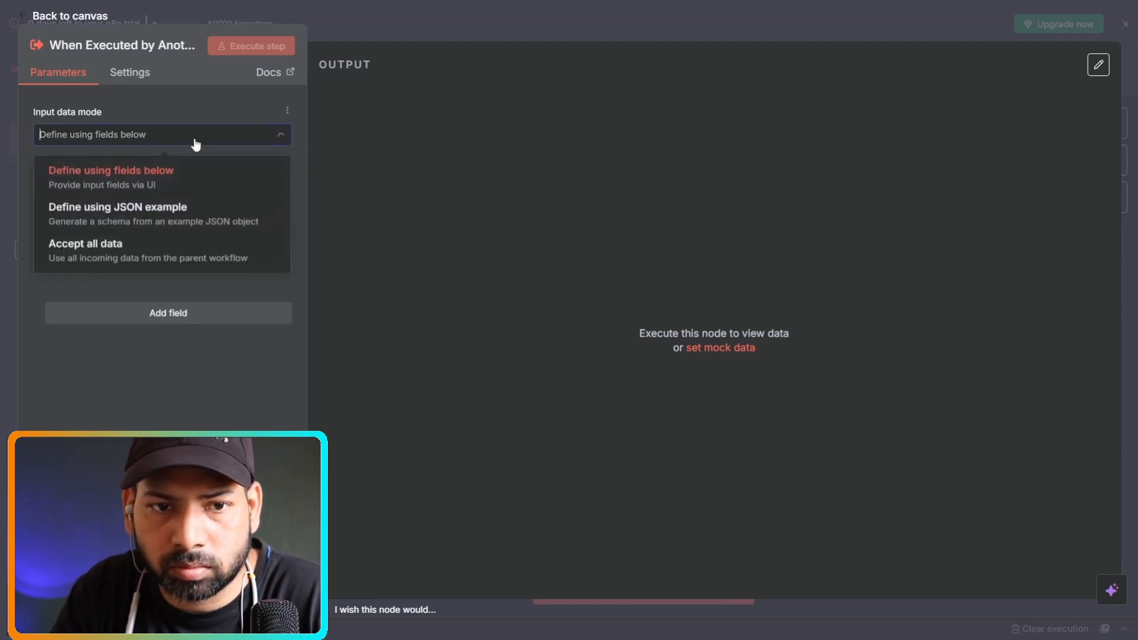
click(128, 212)
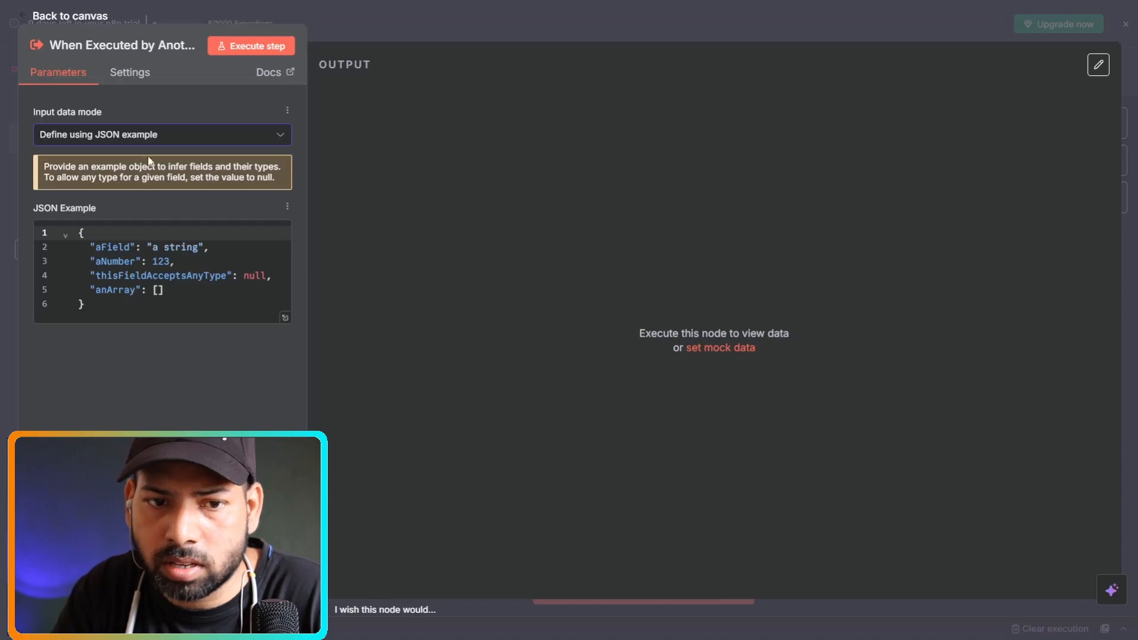
click(148, 136)
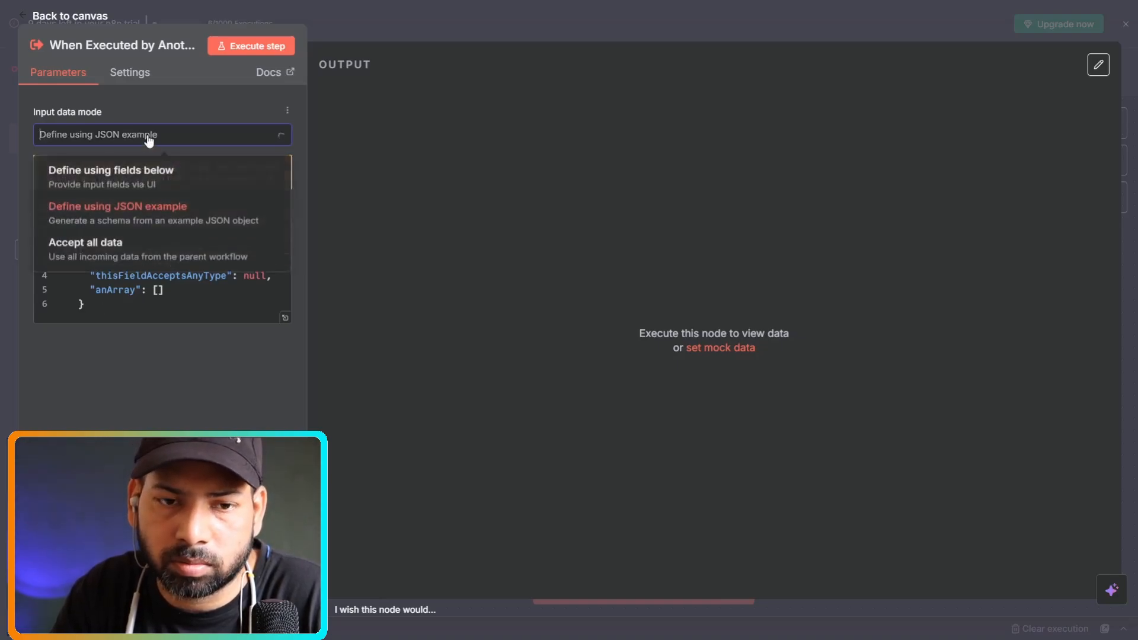
click(101, 249)
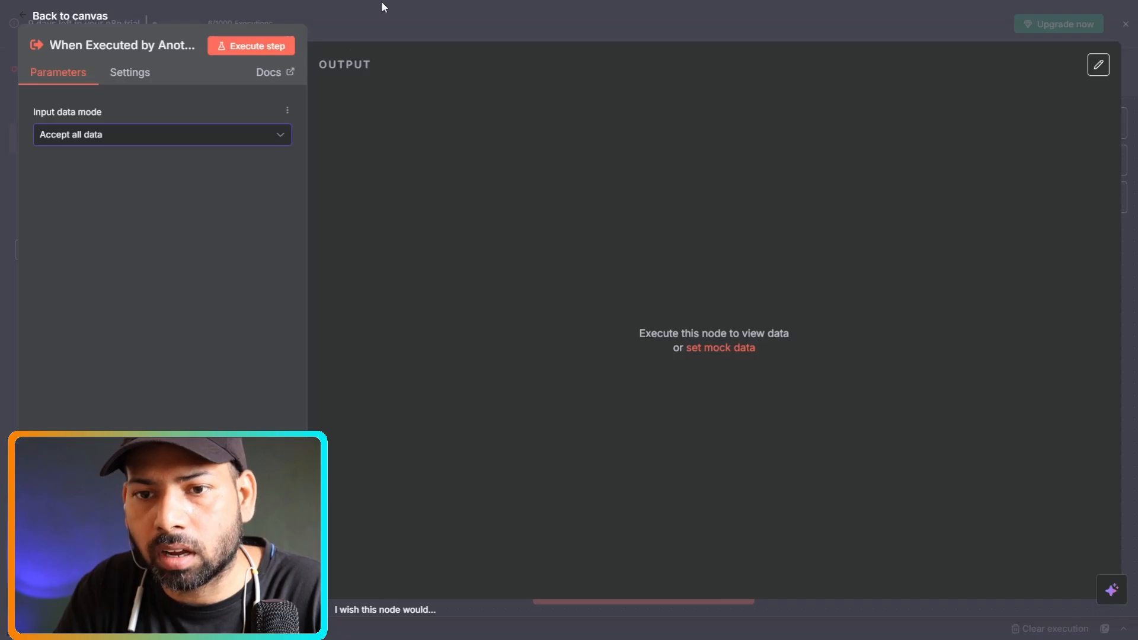
click(7, 62)
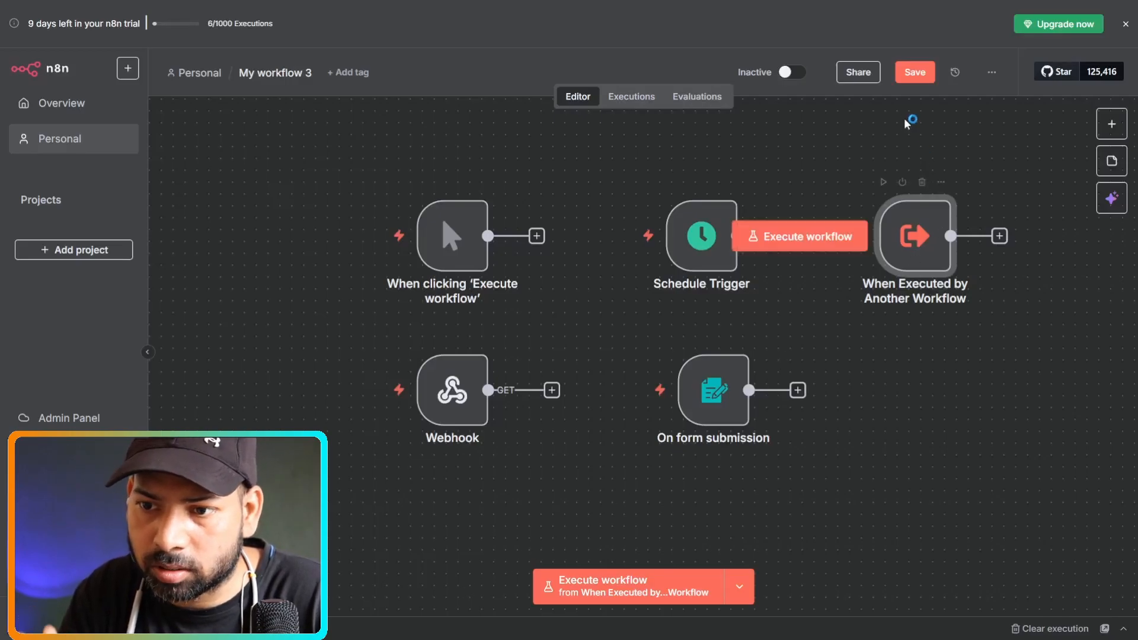
Save the workflow, add an On chat message trigger, and place it beside On form submission.
click(912, 72)
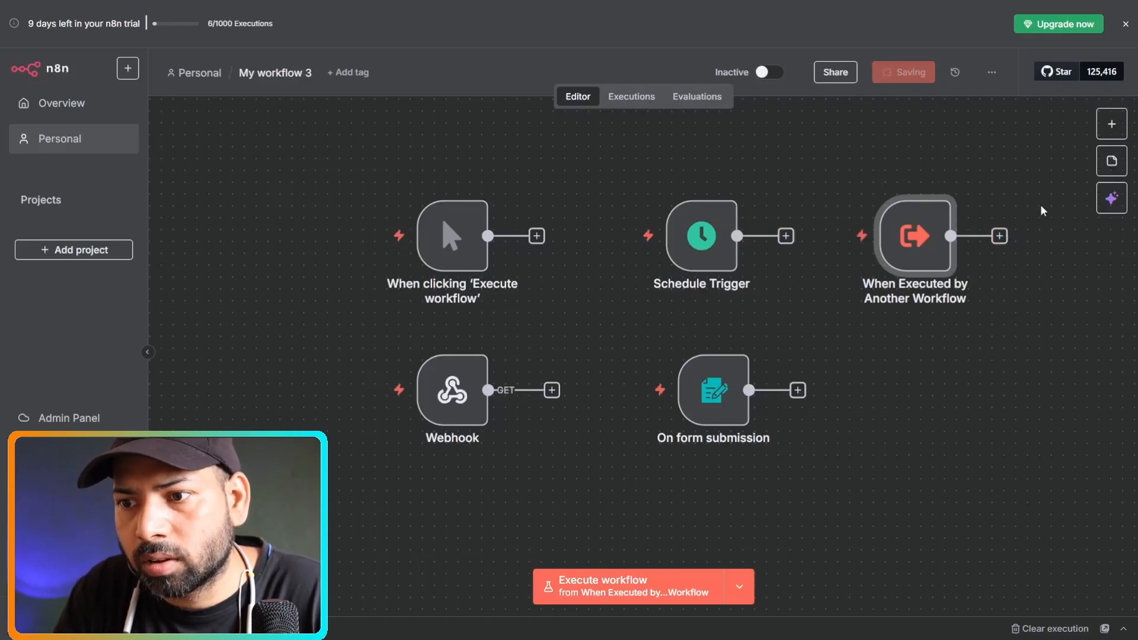
click(1114, 125)
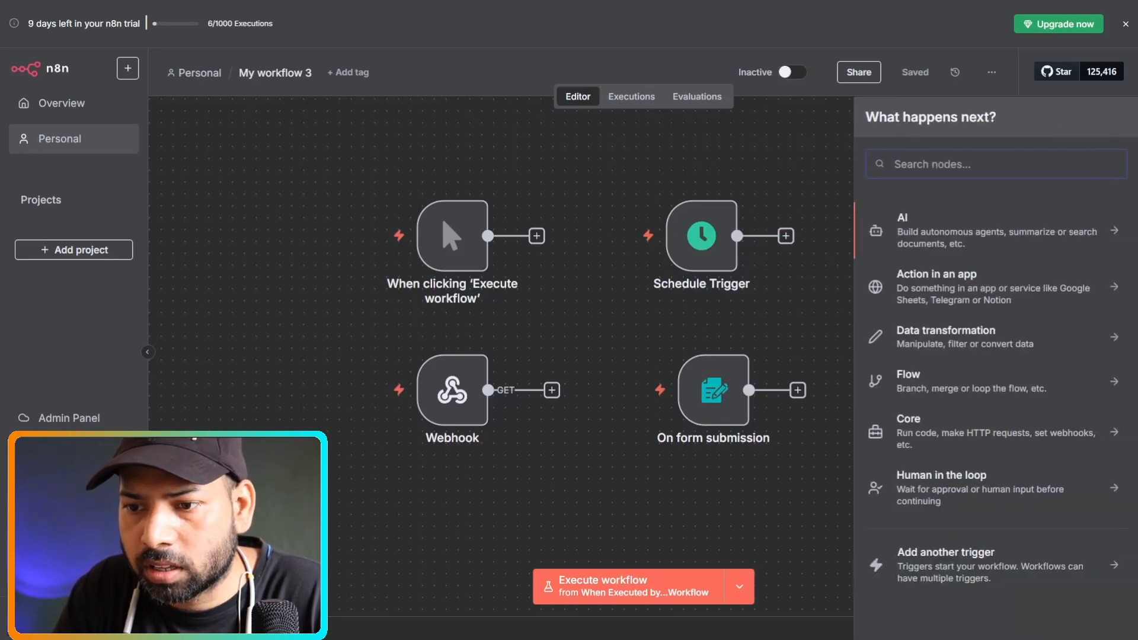
click(947, 570)
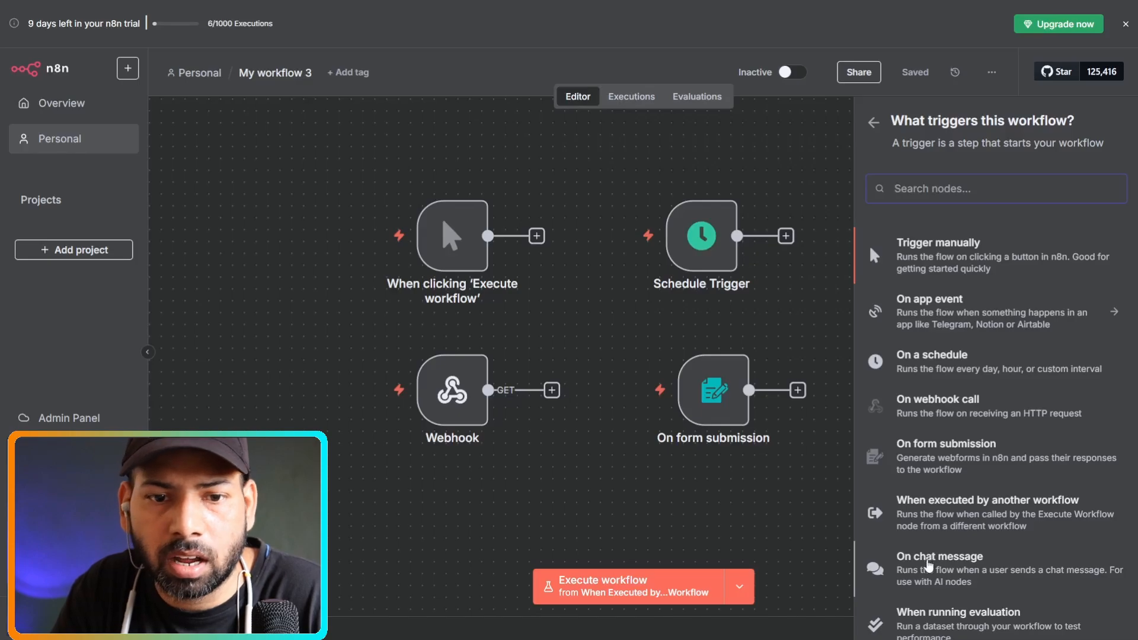
click(898, 558)
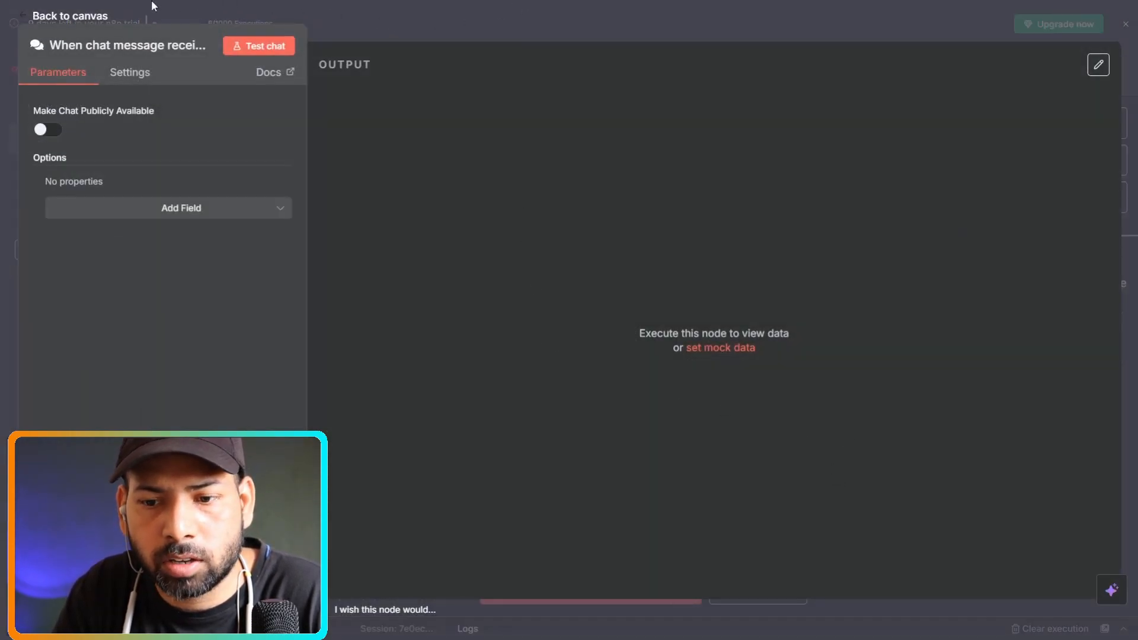
click(5, 153)
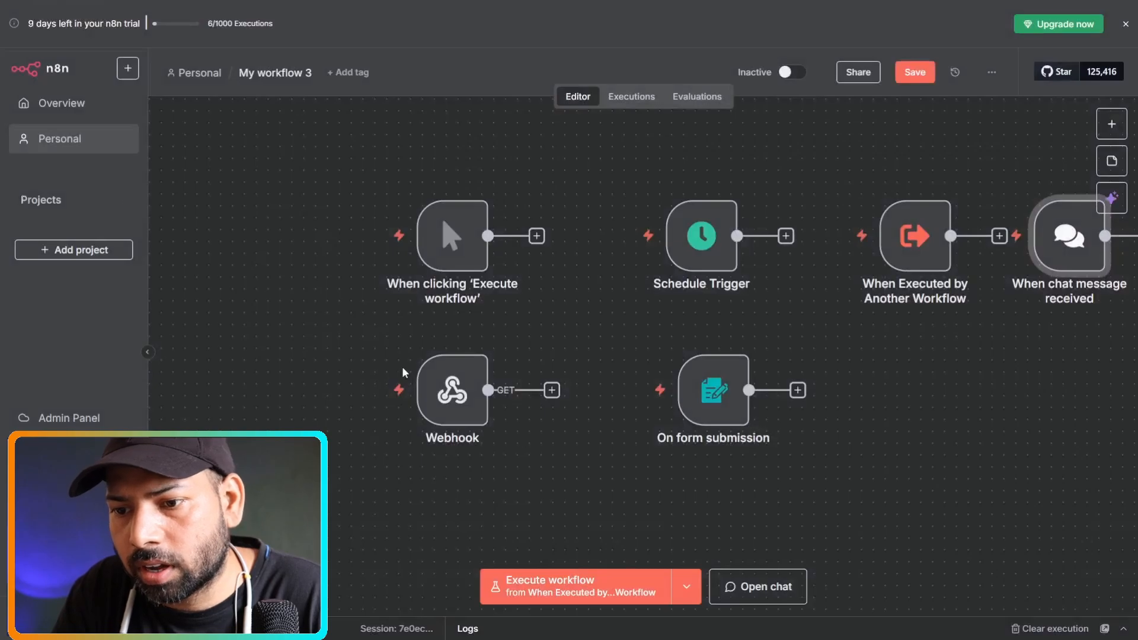
drag(1043, 238, 899, 398)
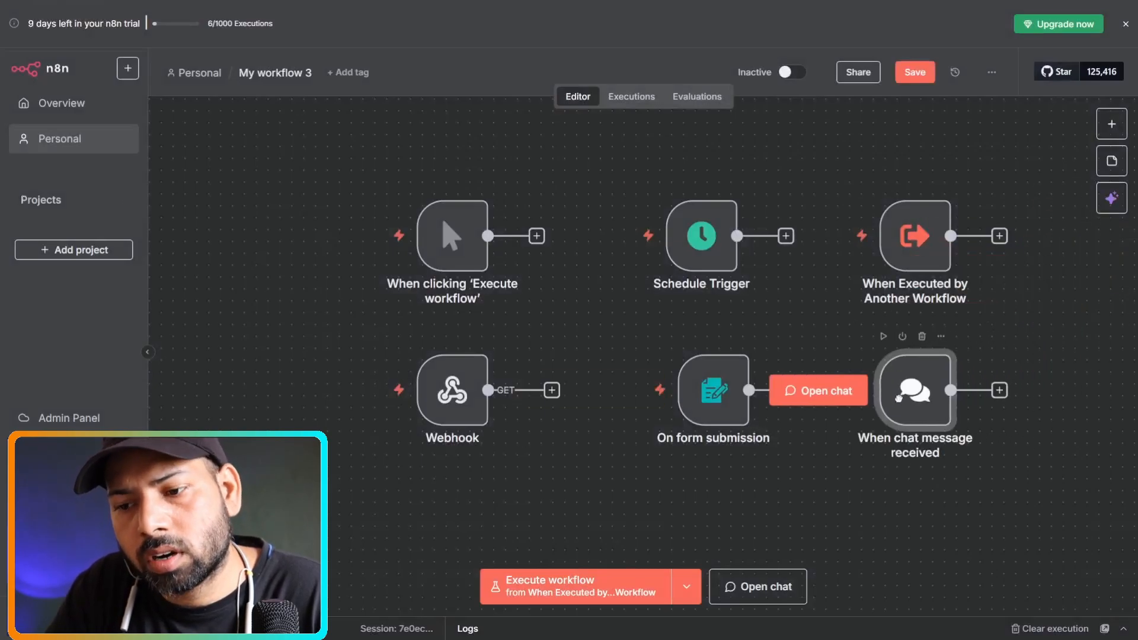
mouse_move(923, 390)
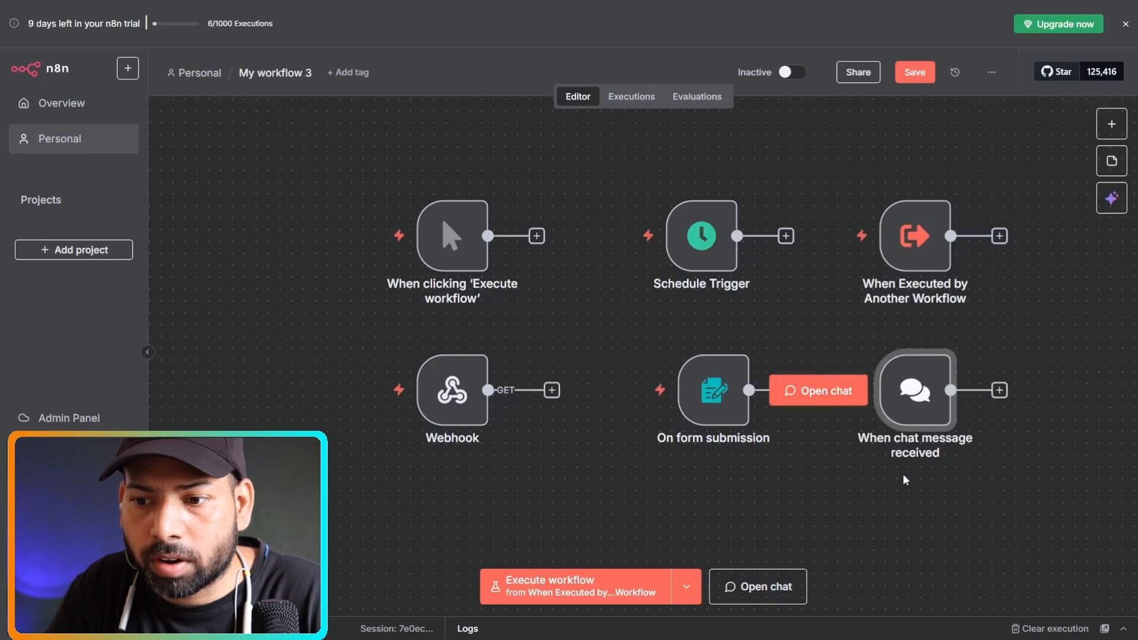
double_click(913, 390)
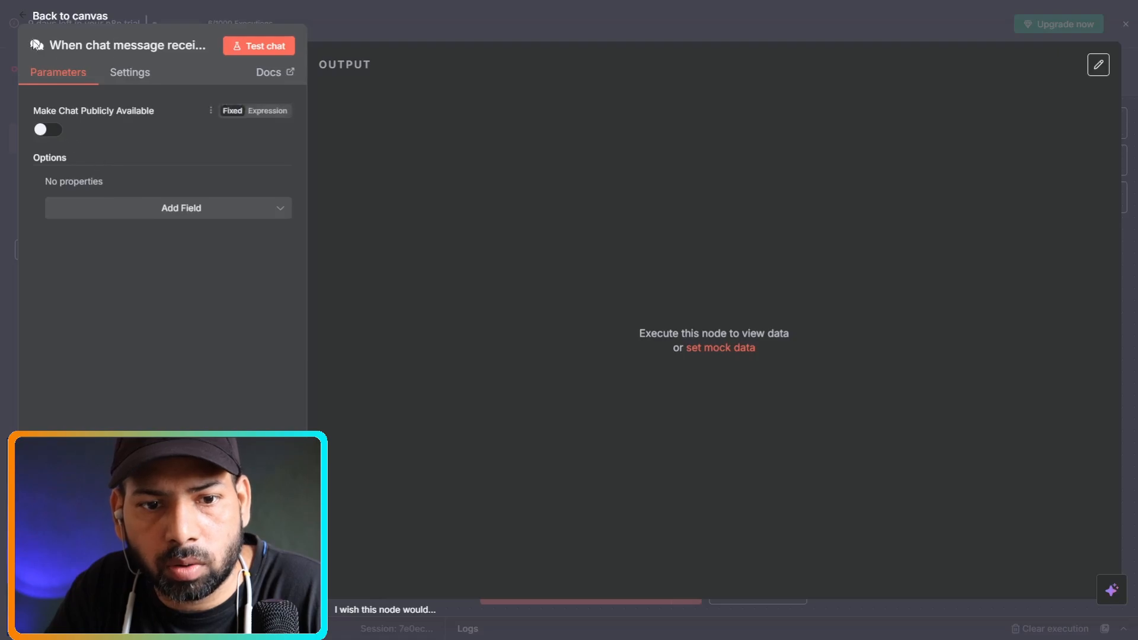
click(127, 210)
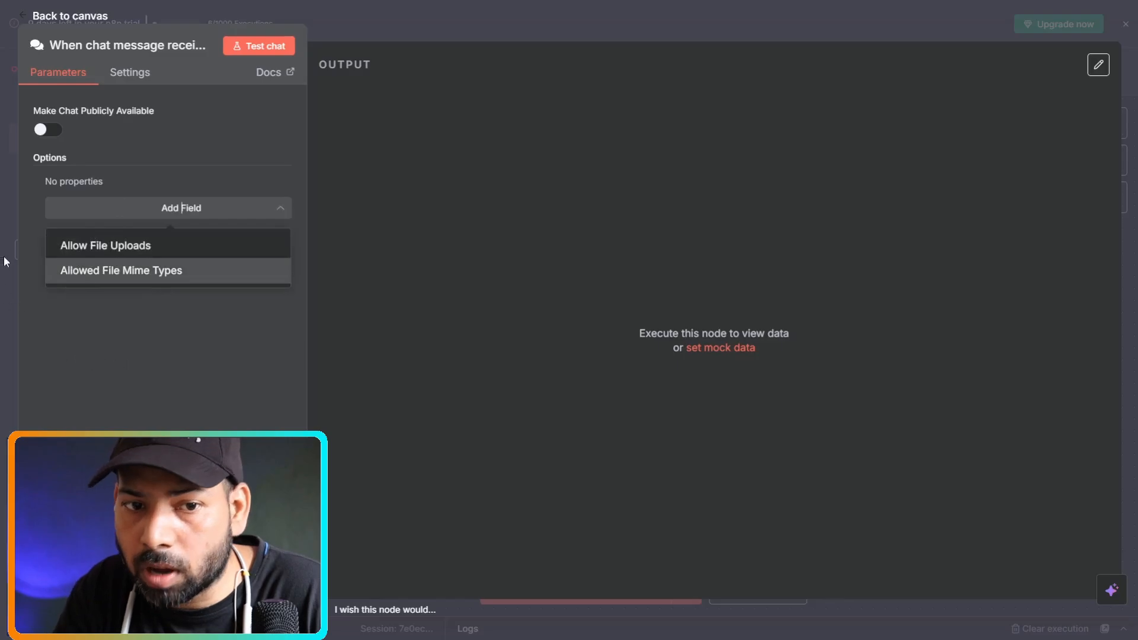
click(9, 159)
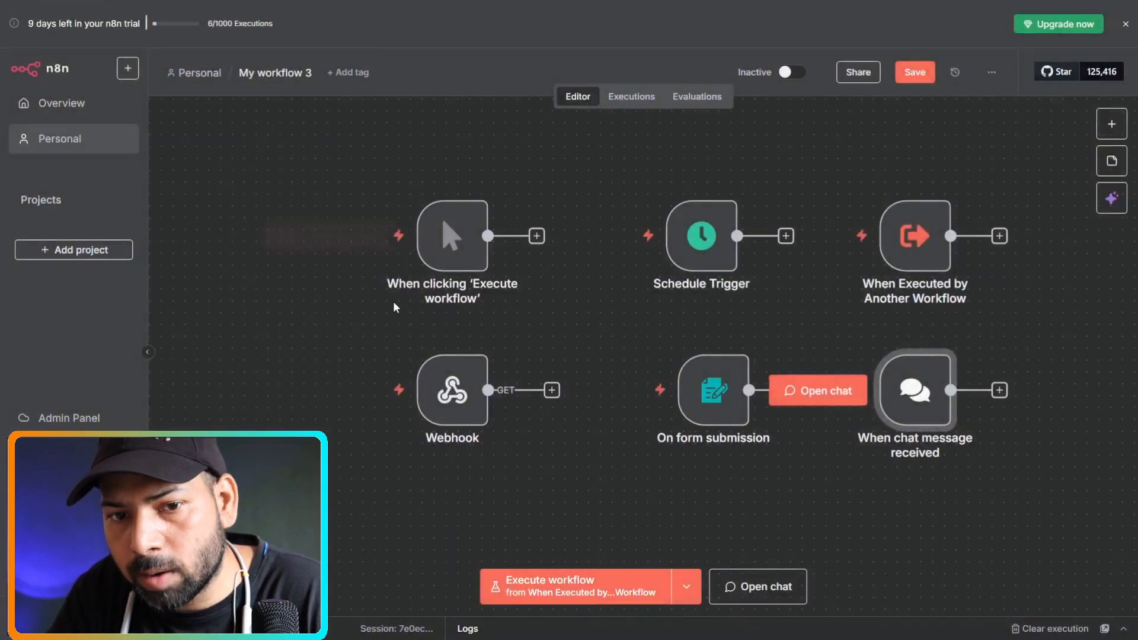
double_click(922, 386)
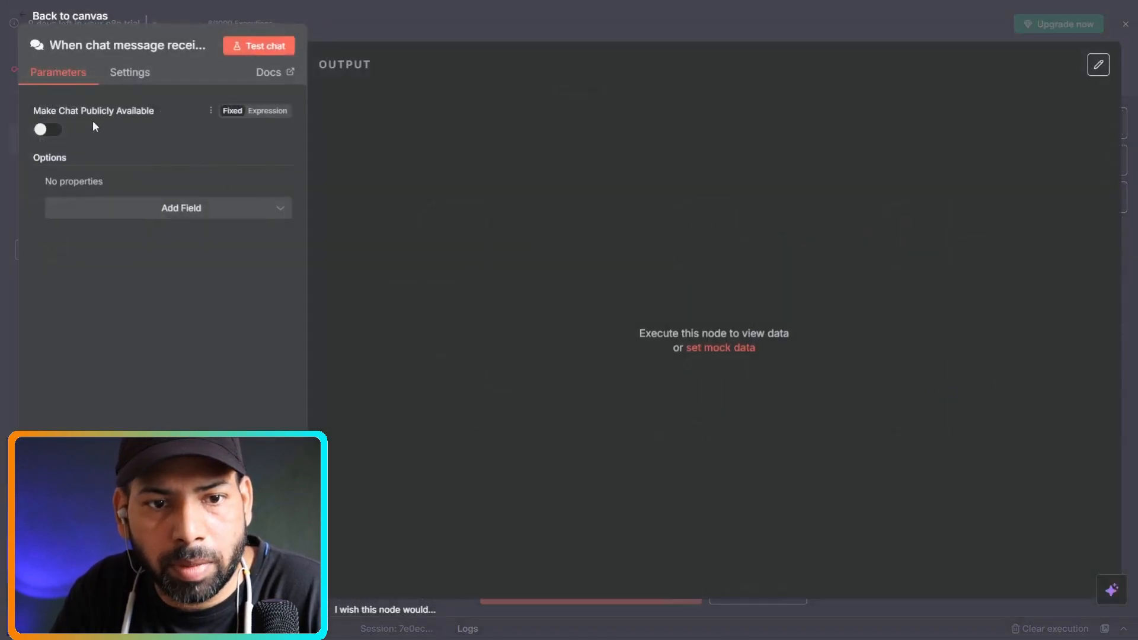
click(57, 131)
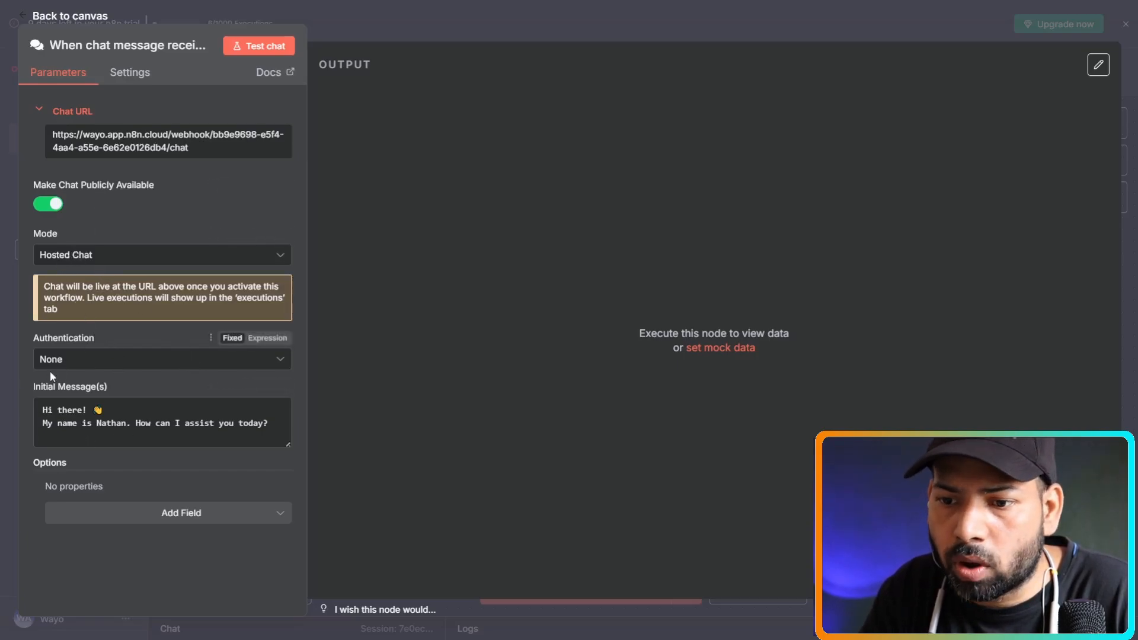
click(5, 143)
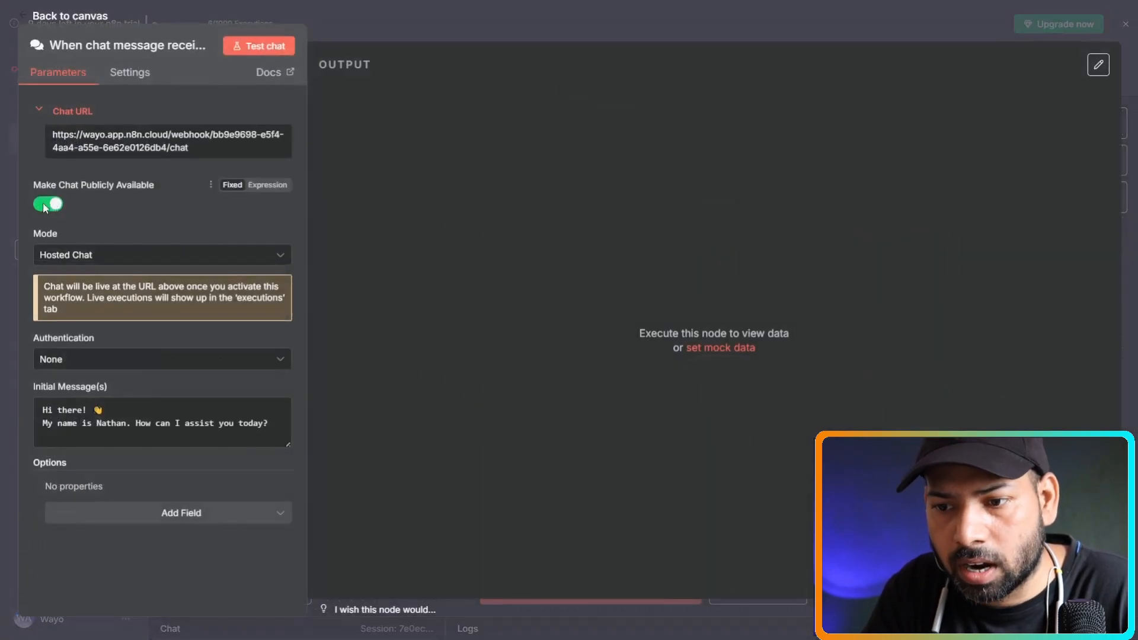
click(46, 206)
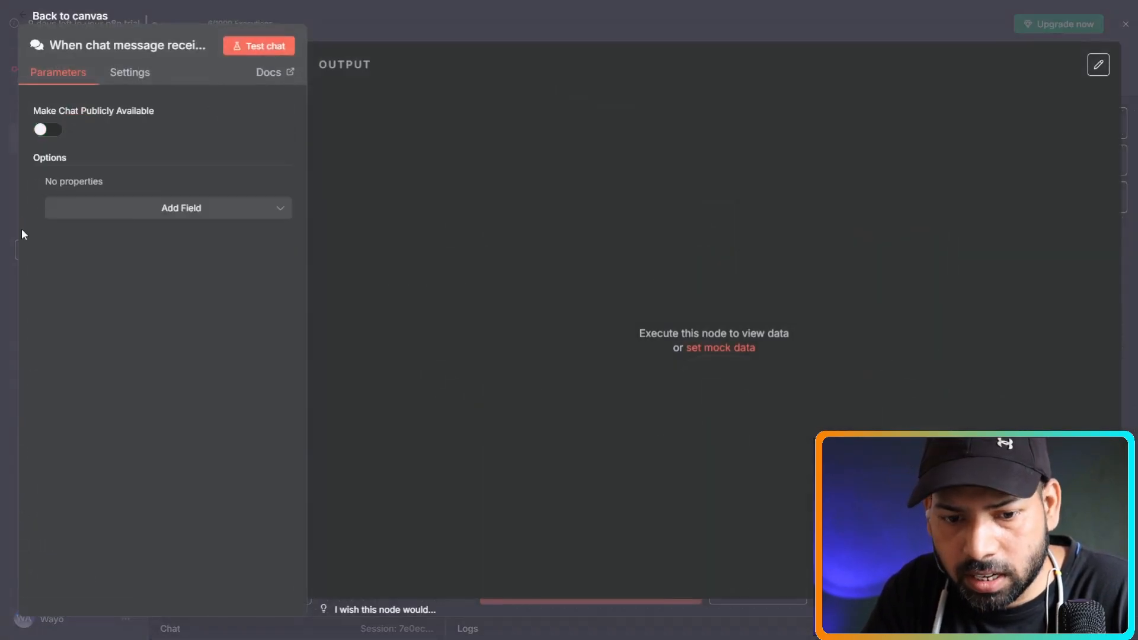
click(10, 227)
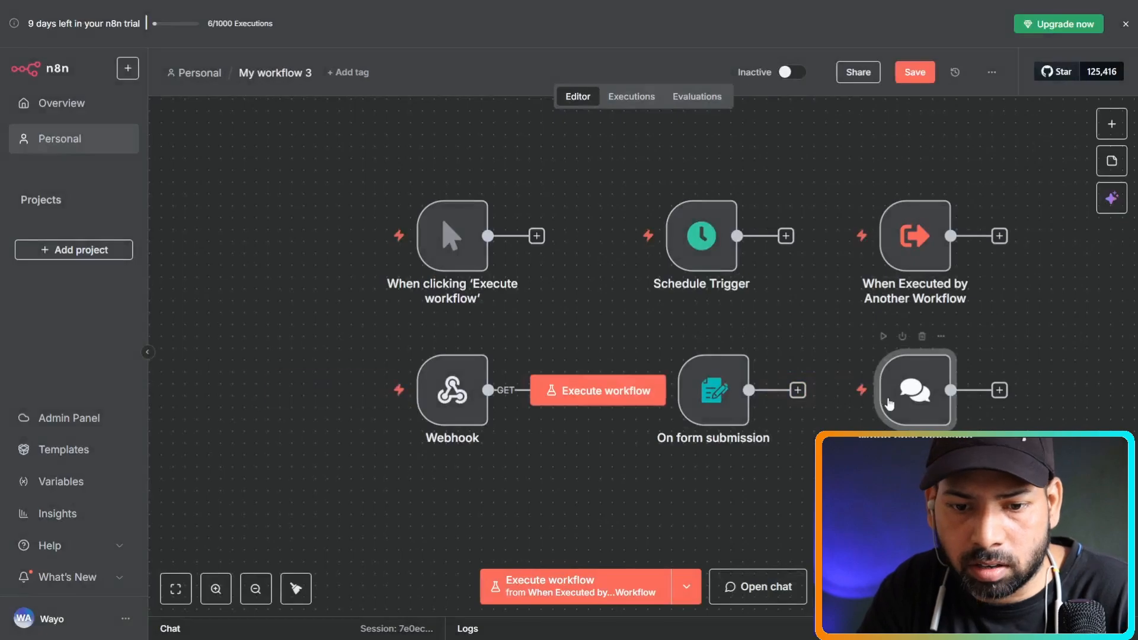
Send 'hello' through the test chat and inspect the trigger's one-item output.
click(862, 393)
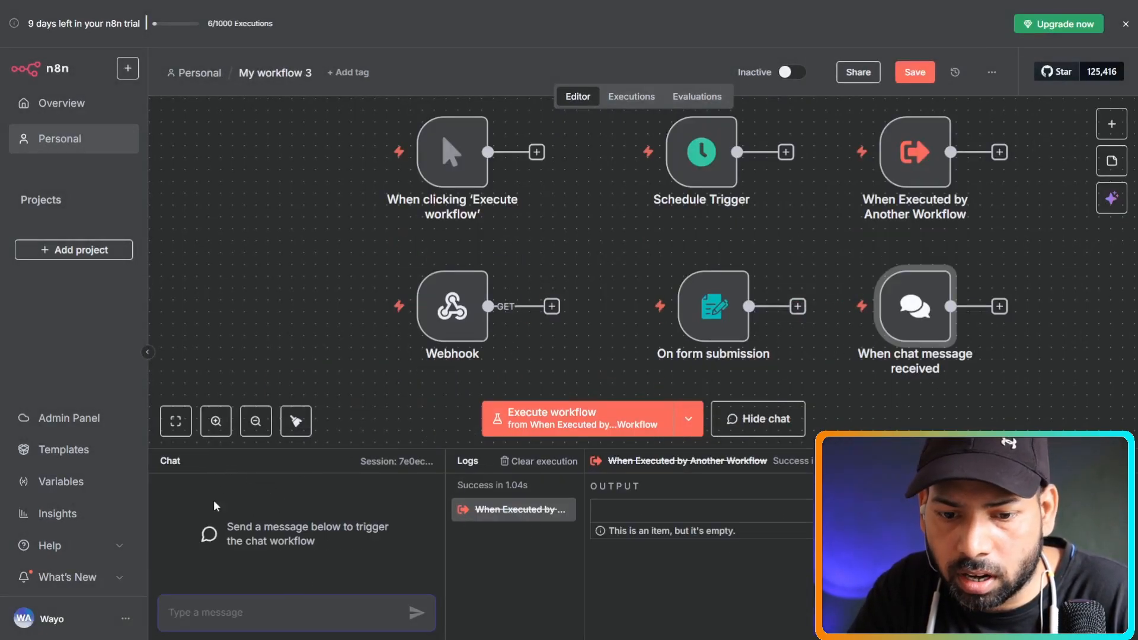
text(hello)
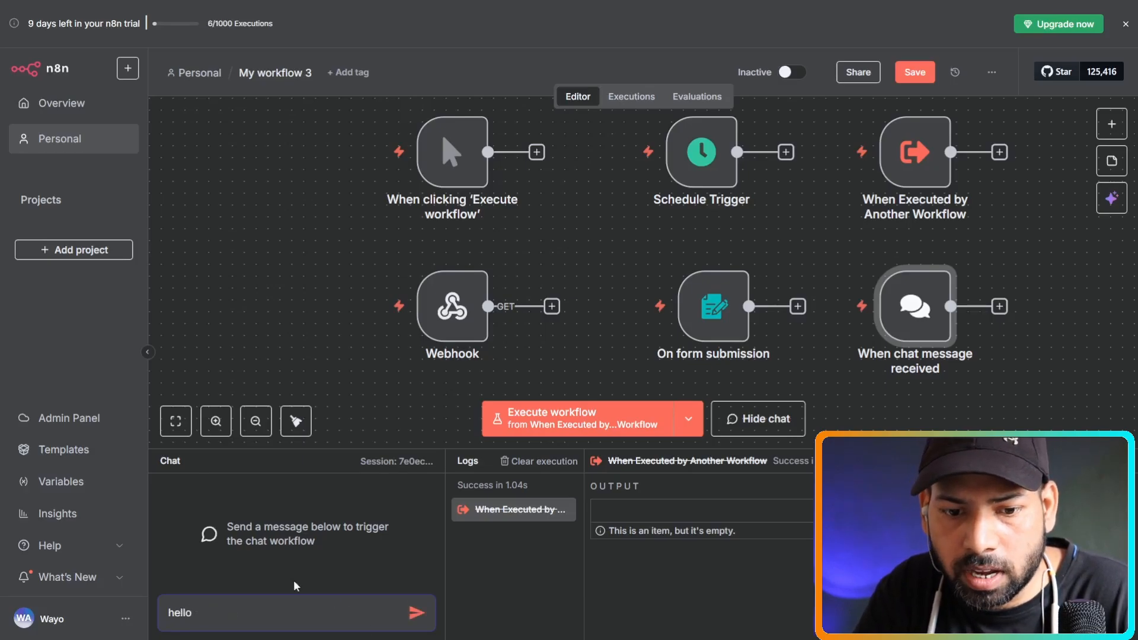
click(417, 615)
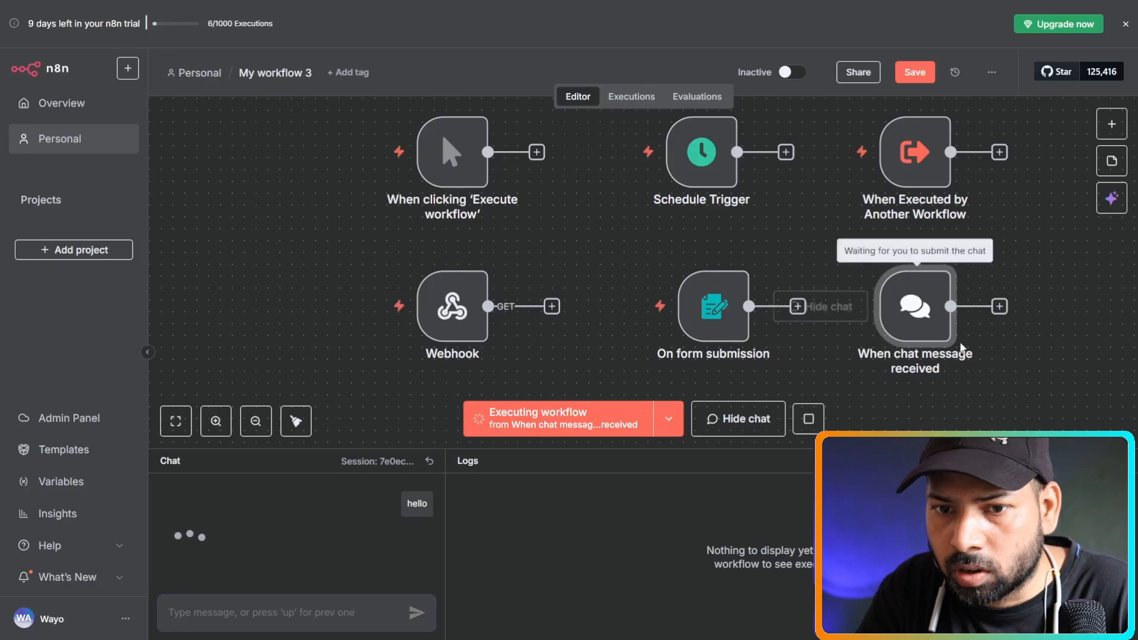
double_click(916, 308)
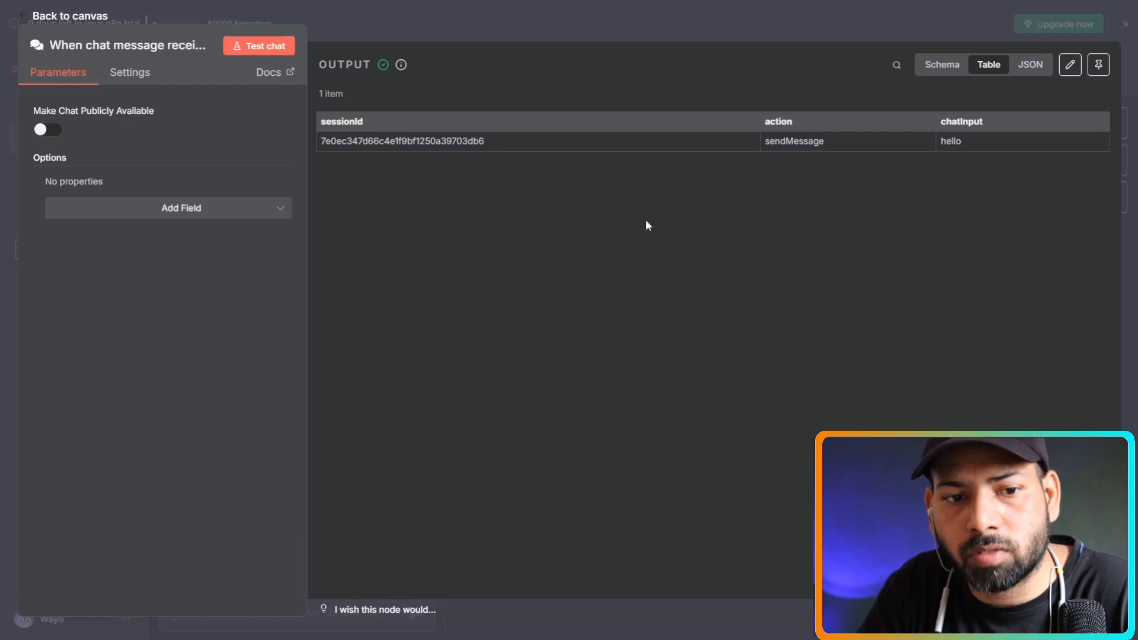
click(6, 279)
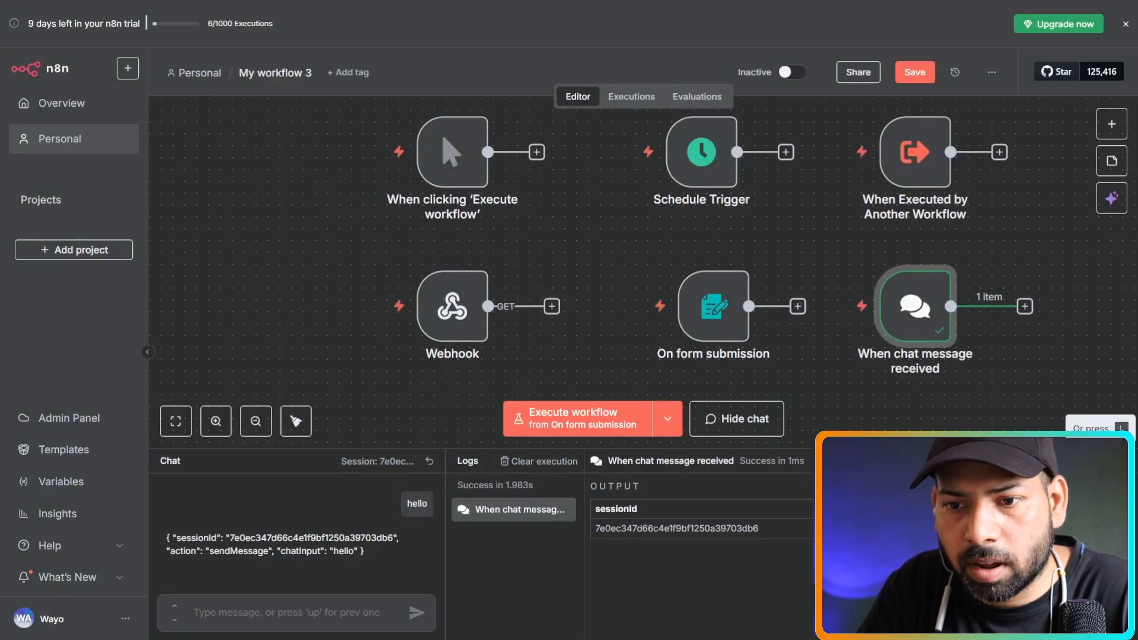
click(1124, 461)
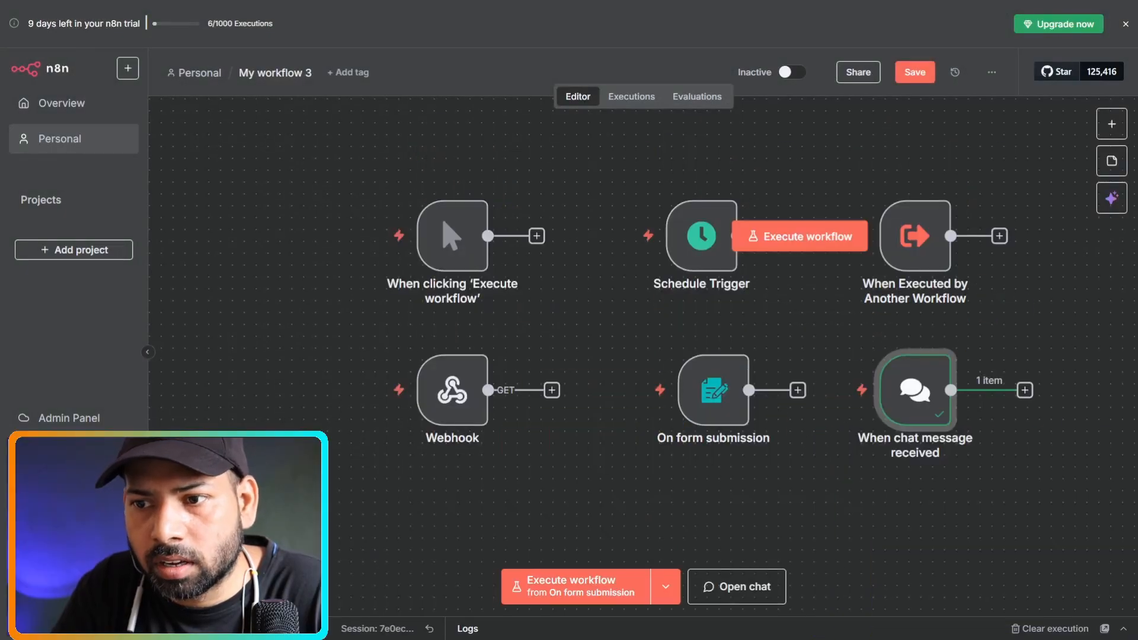
Browse the trigger types, including Other ways, then pick On app event and Airtable.
click(1117, 135)
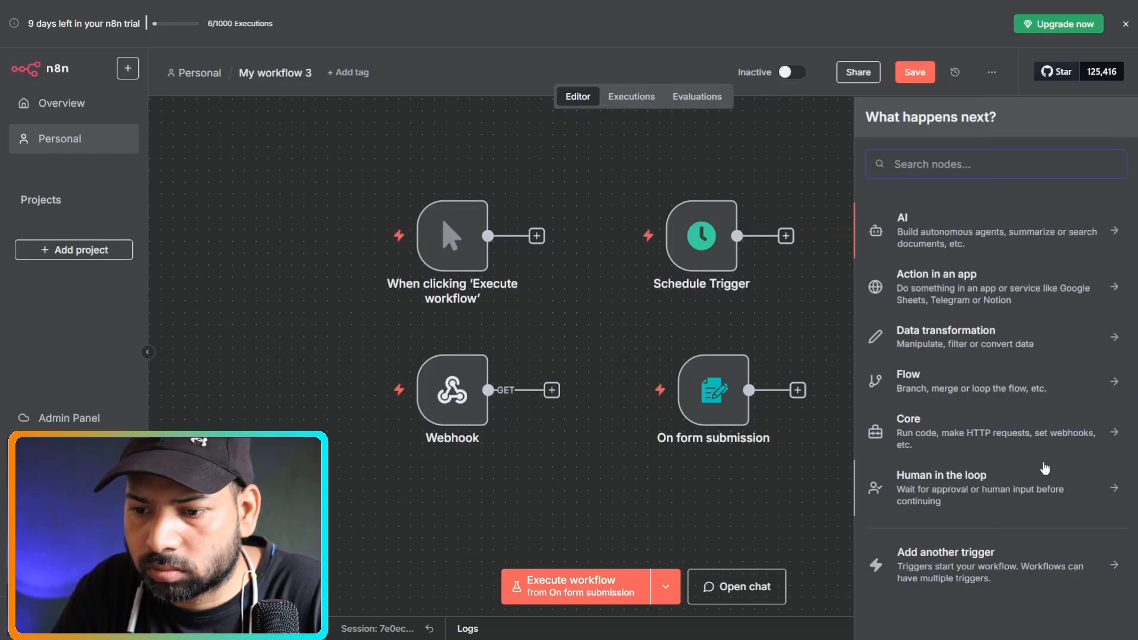
click(958, 567)
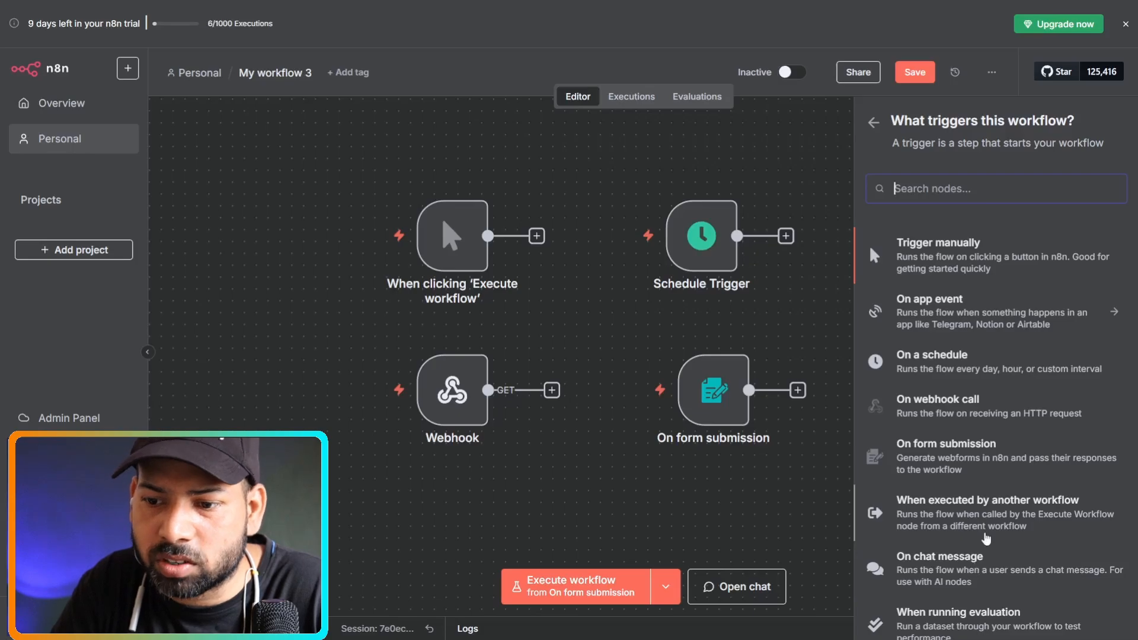
scroll(985, 537, down, 2)
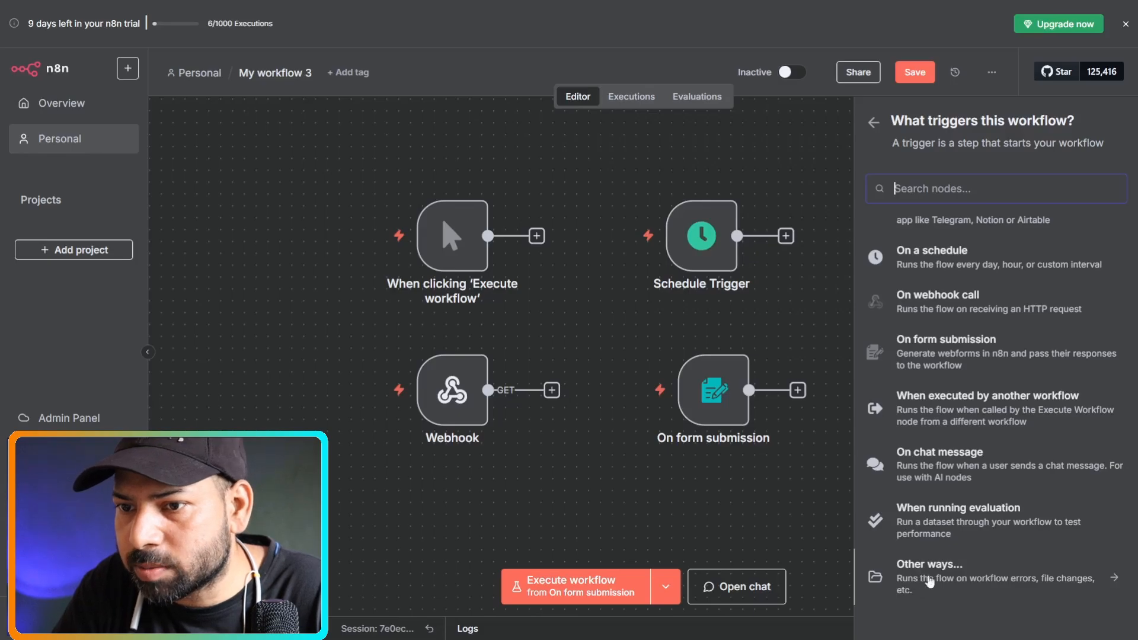
click(1113, 583)
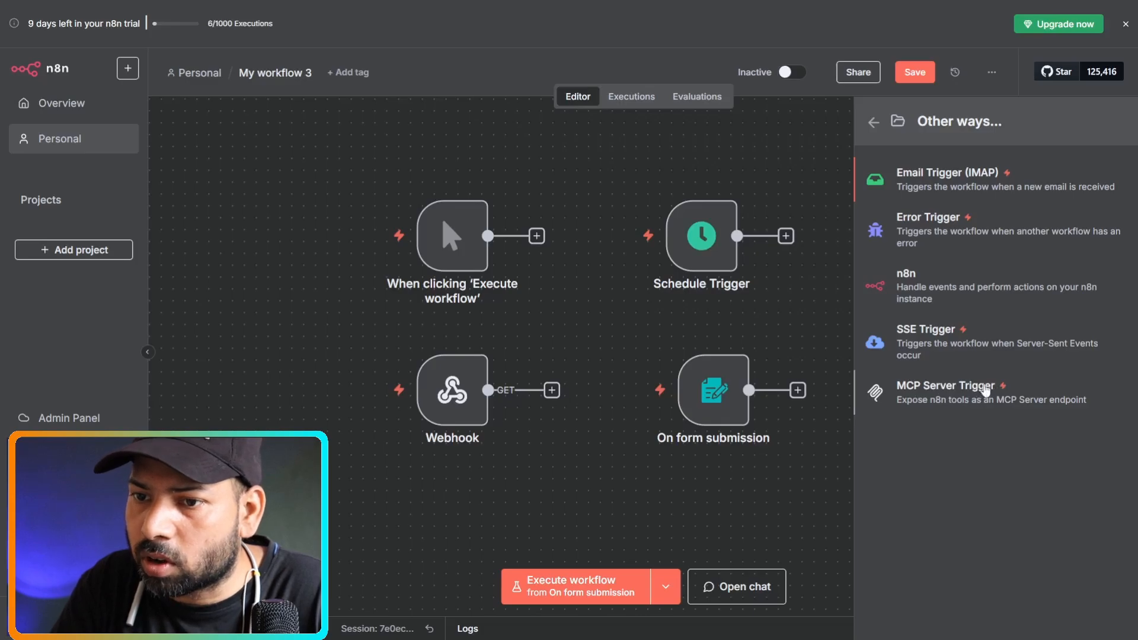
click(873, 129)
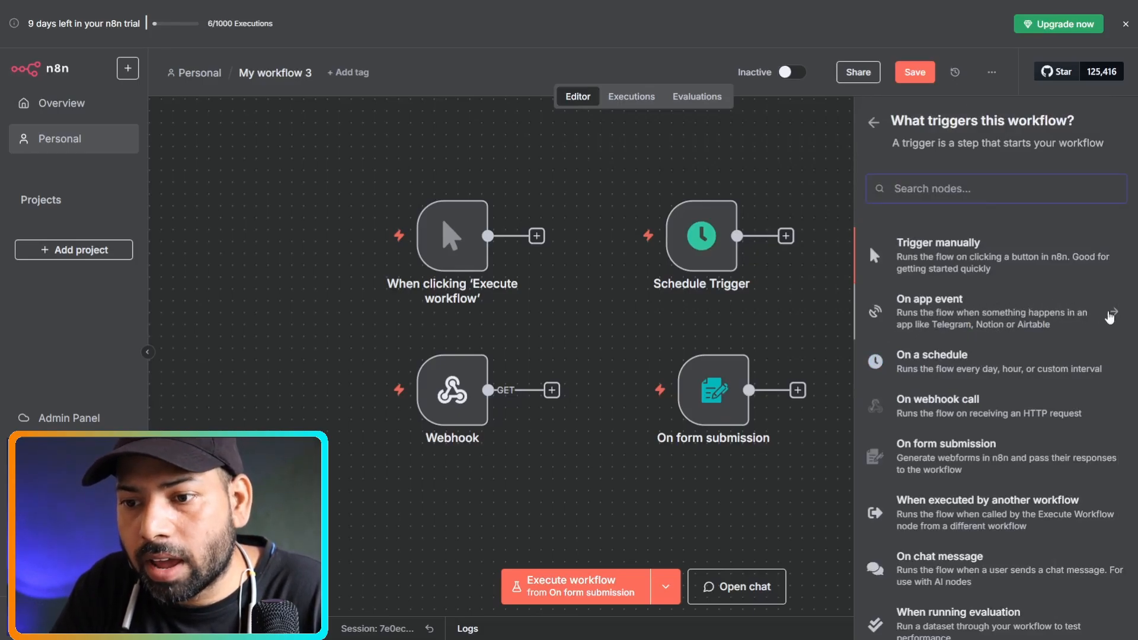
click(1110, 314)
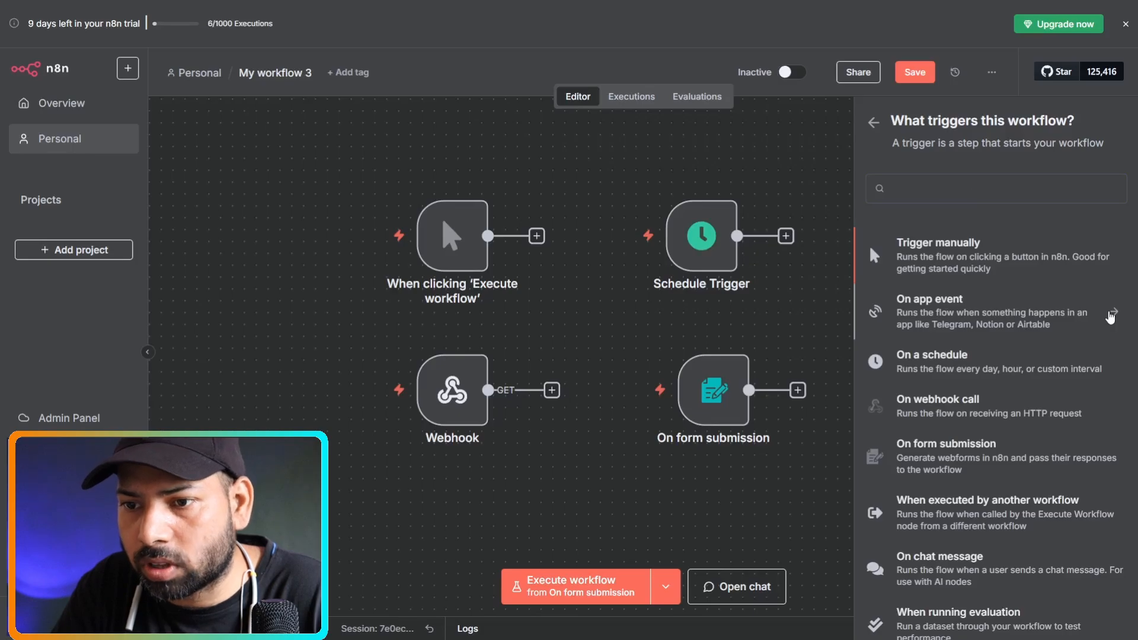
click(1110, 316)
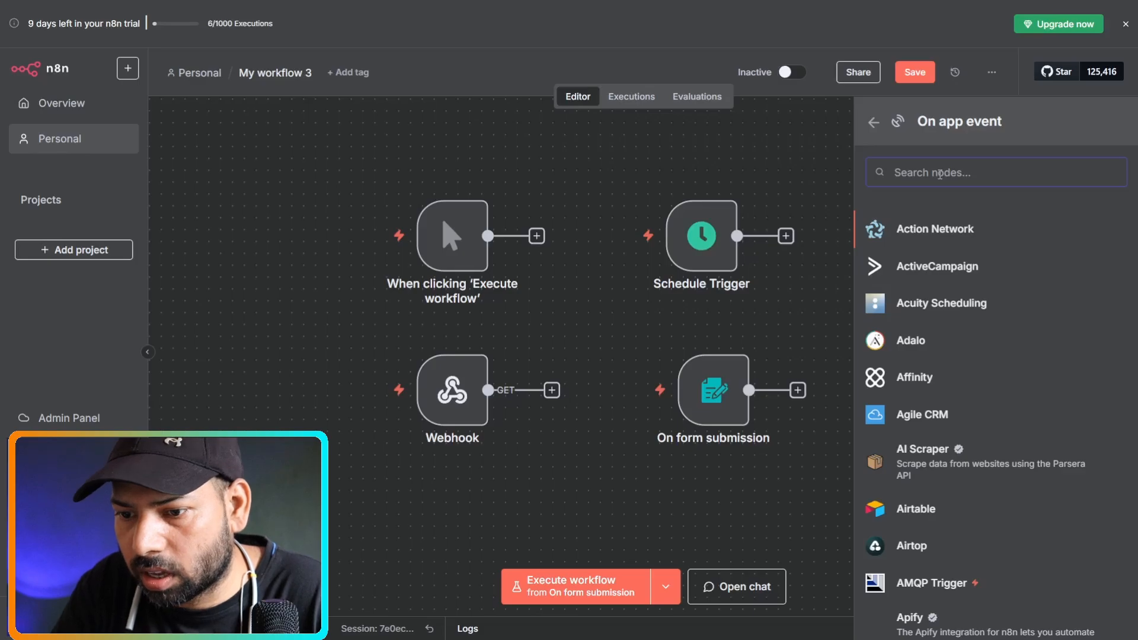
click(929, 515)
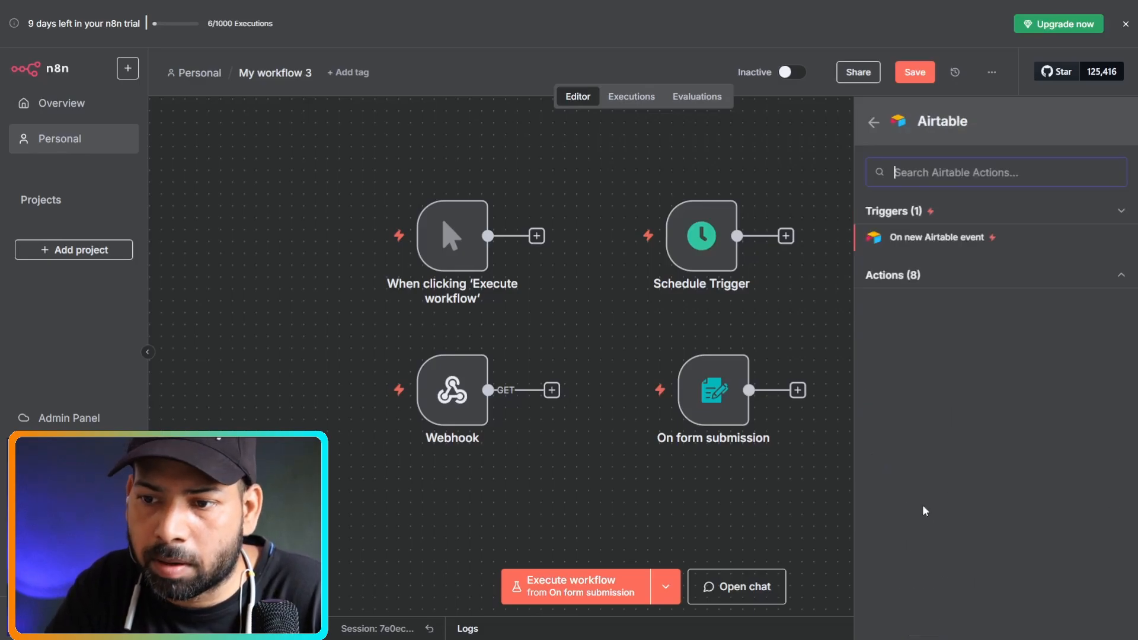
Add the On new Airtable event trigger and drag it below the Webhook node.
click(964, 238)
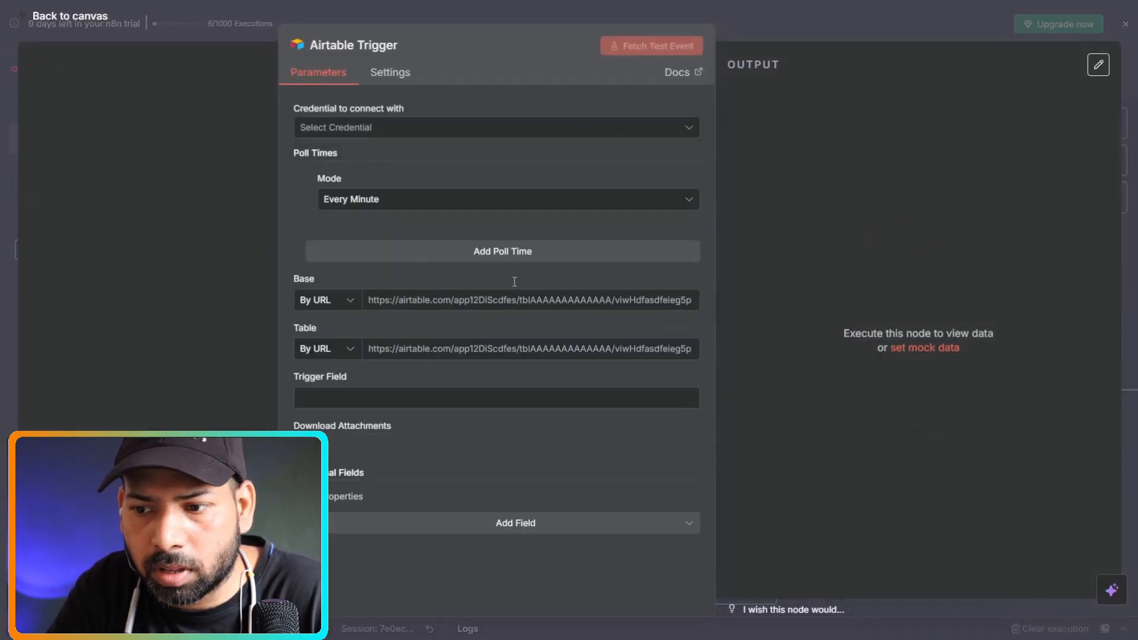
click(5, 134)
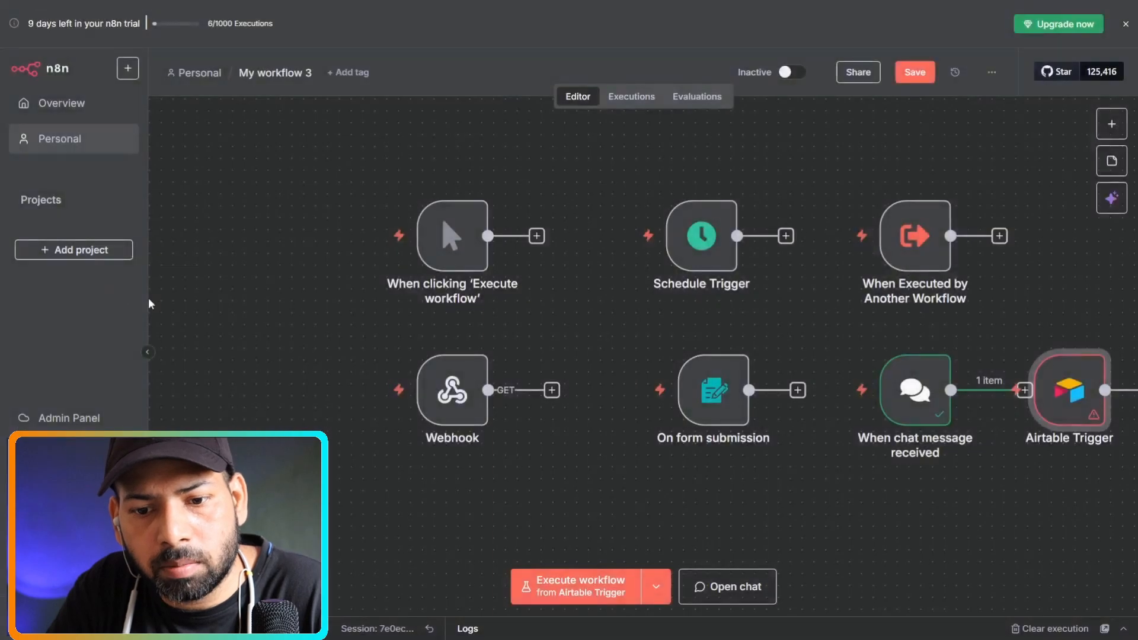
mouse_move(1087, 396)
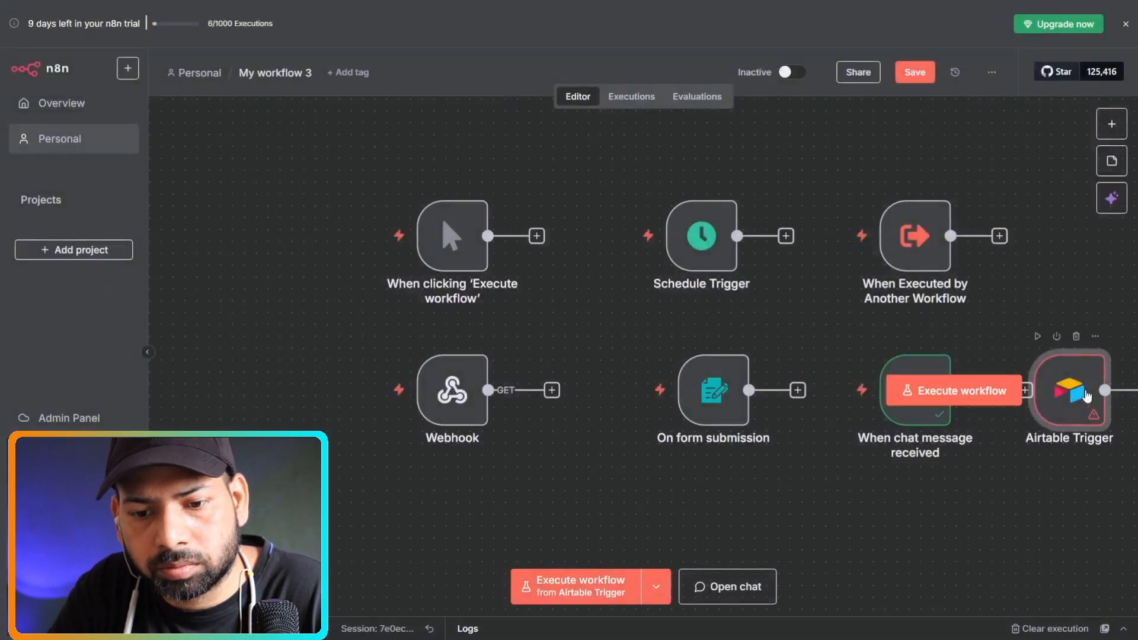
drag(1087, 396, 463, 521)
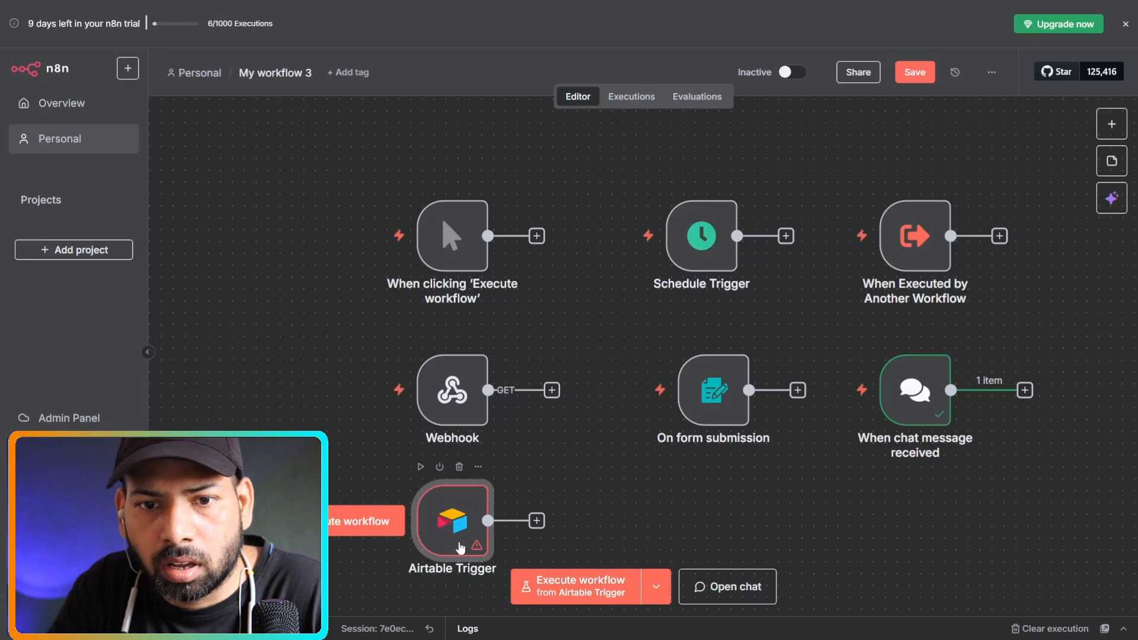
Check the Airtable Trigger's credential choices without selecting one, then return to the canvas.
double_click(460, 543)
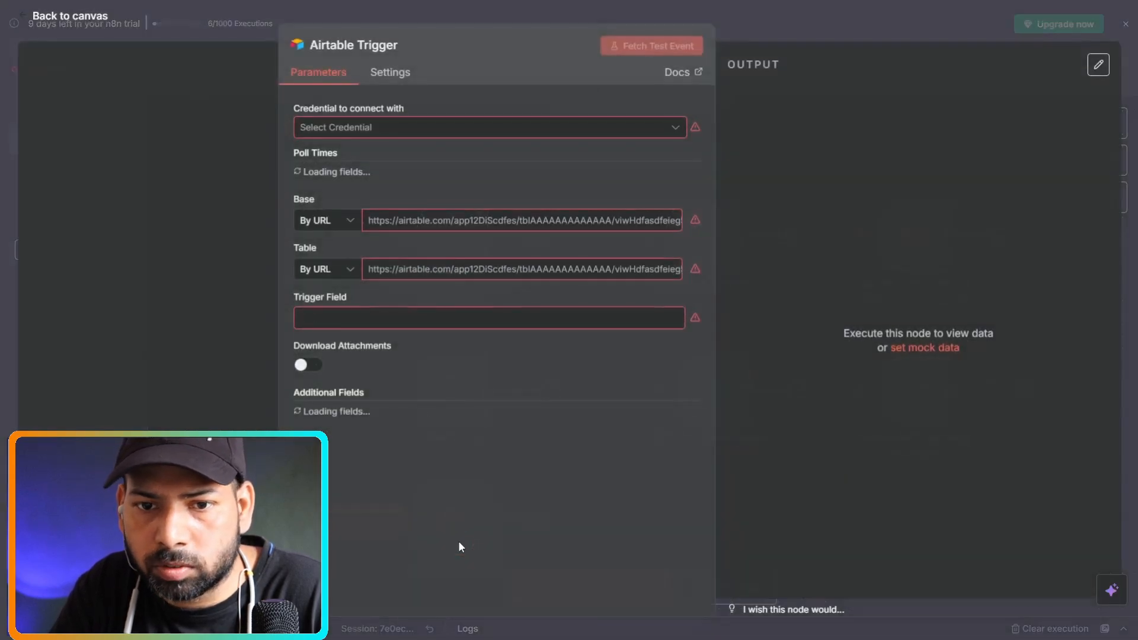
click(528, 127)
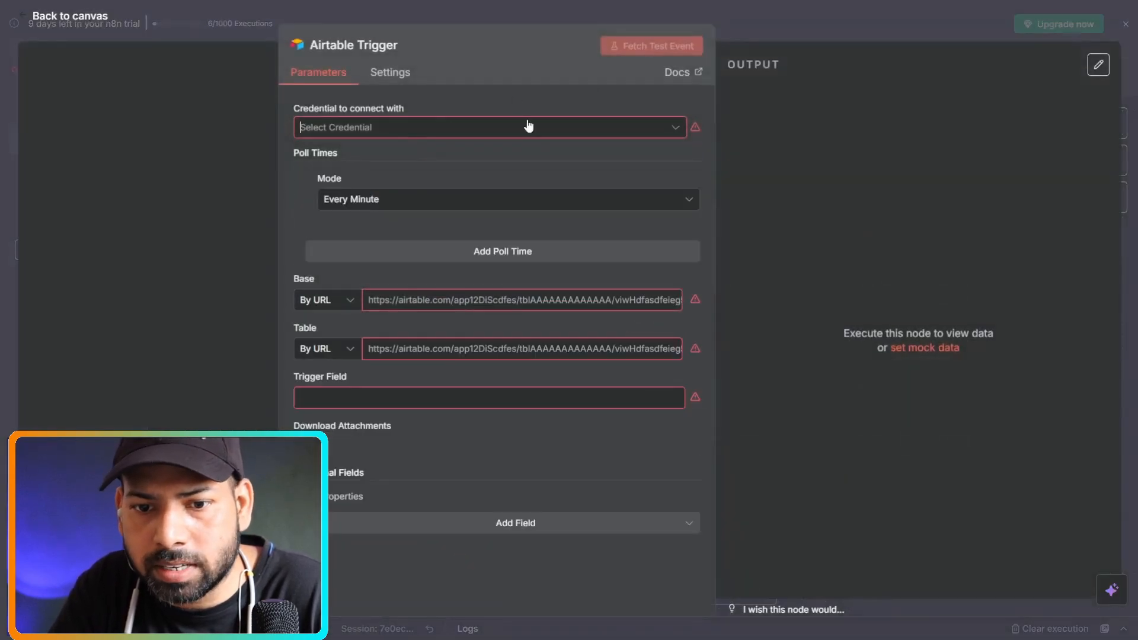
click(343, 234)
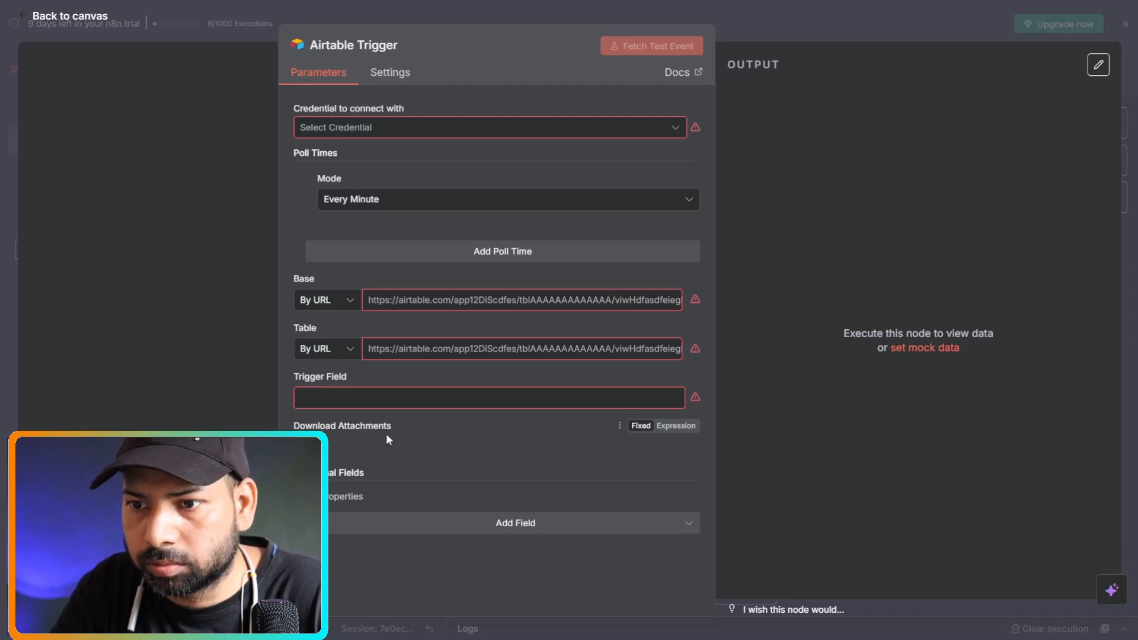
click(3, 297)
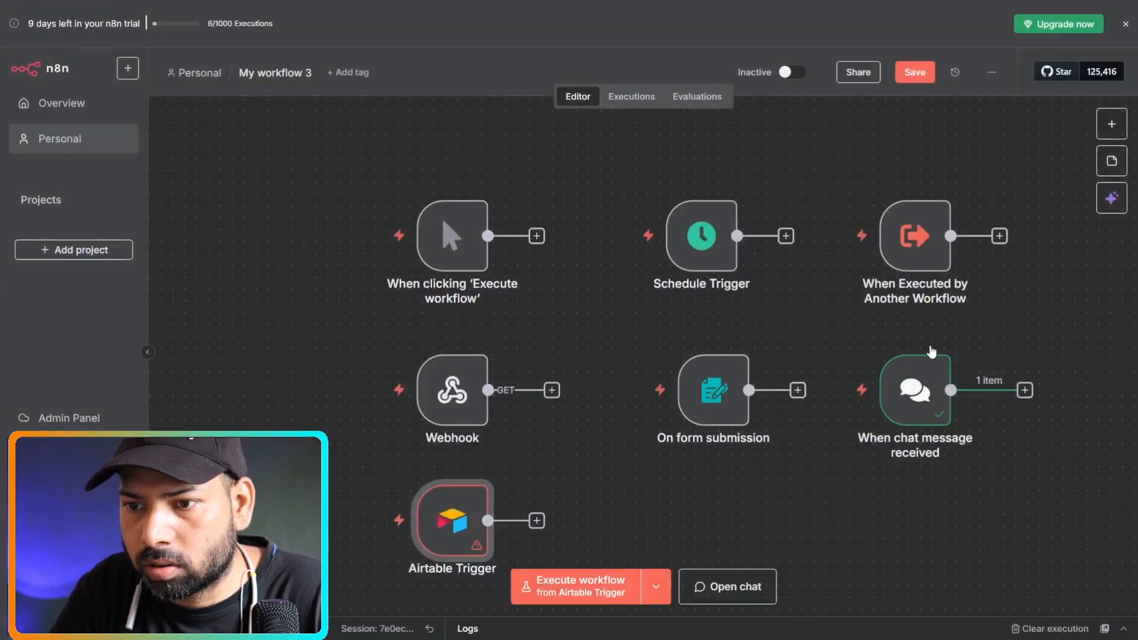
click(1112, 125)
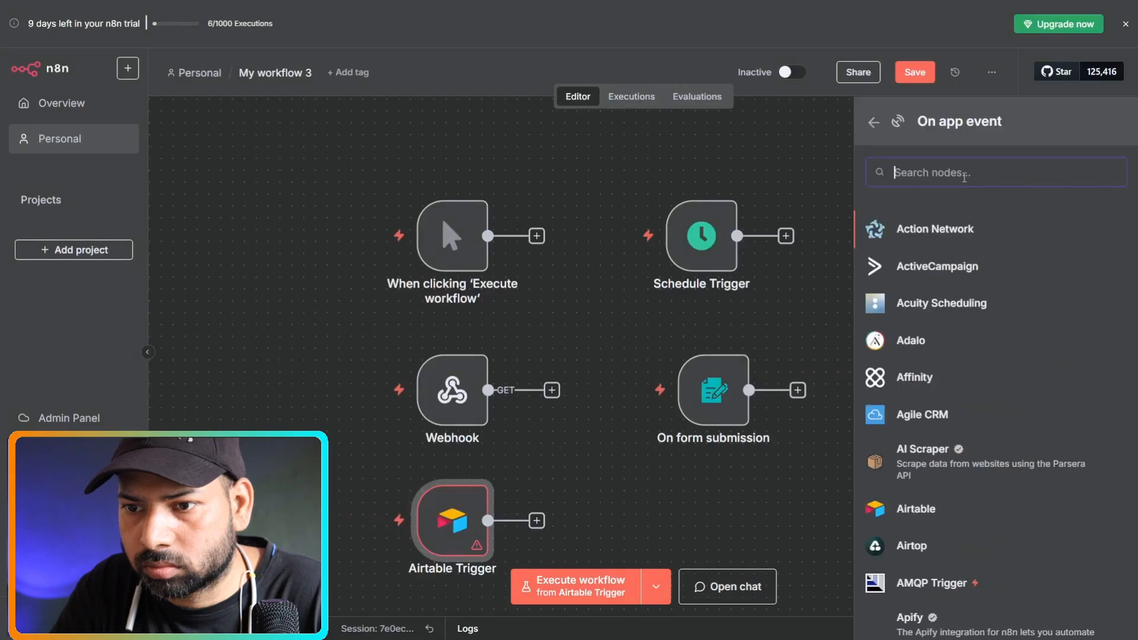
Search 'google sh' and add the Google Sheets trigger for On row added.
text(goo)
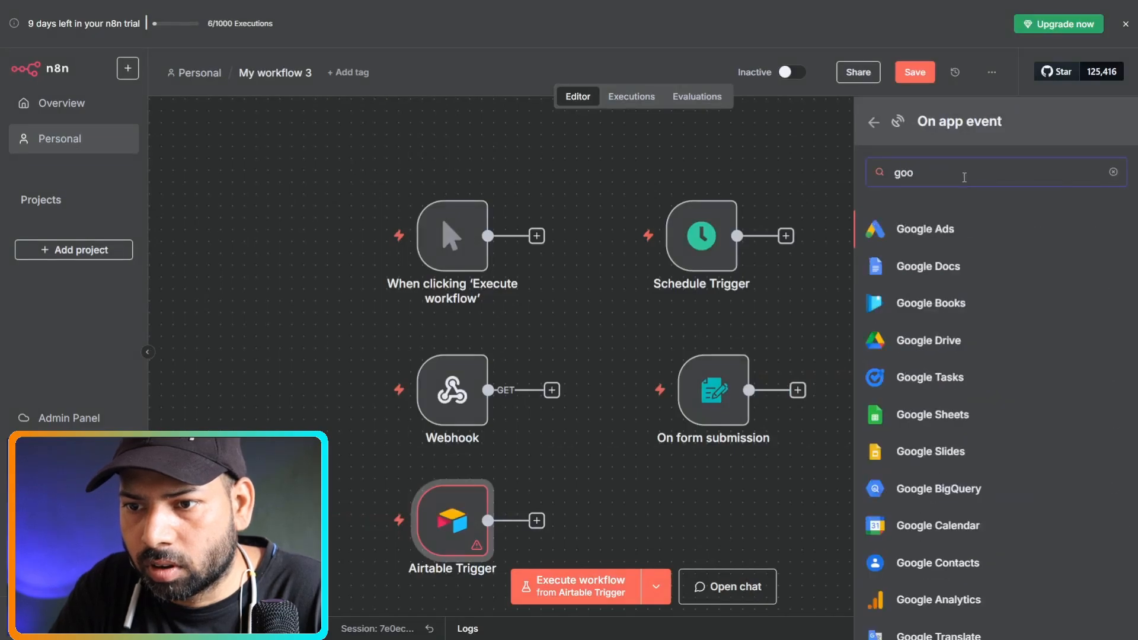
text(gl)
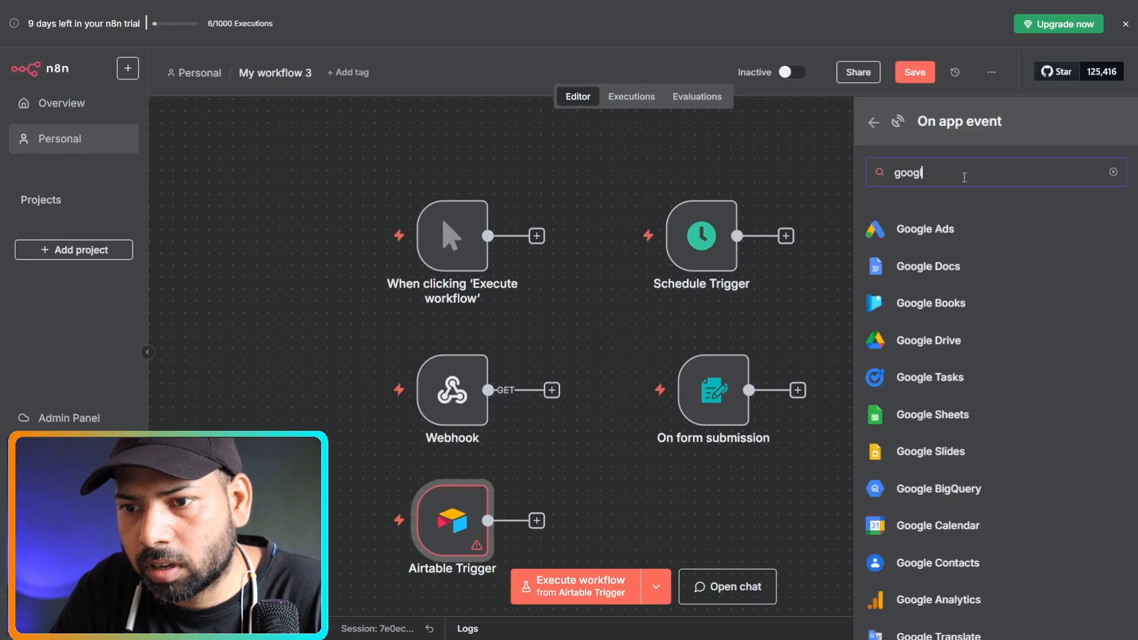
text(e)
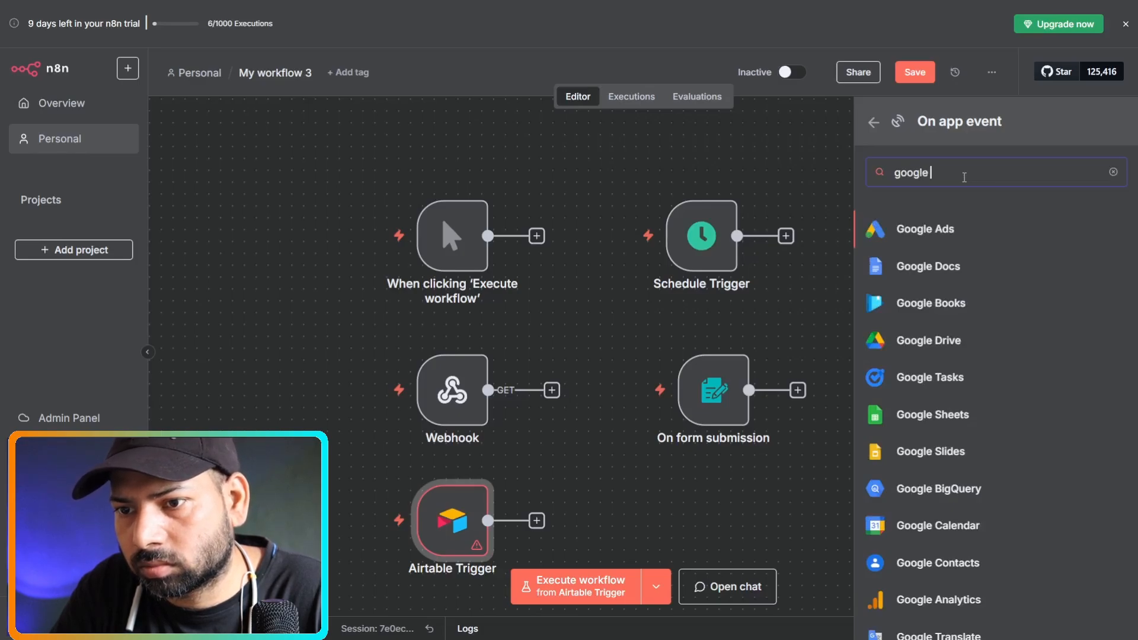
text( sh)
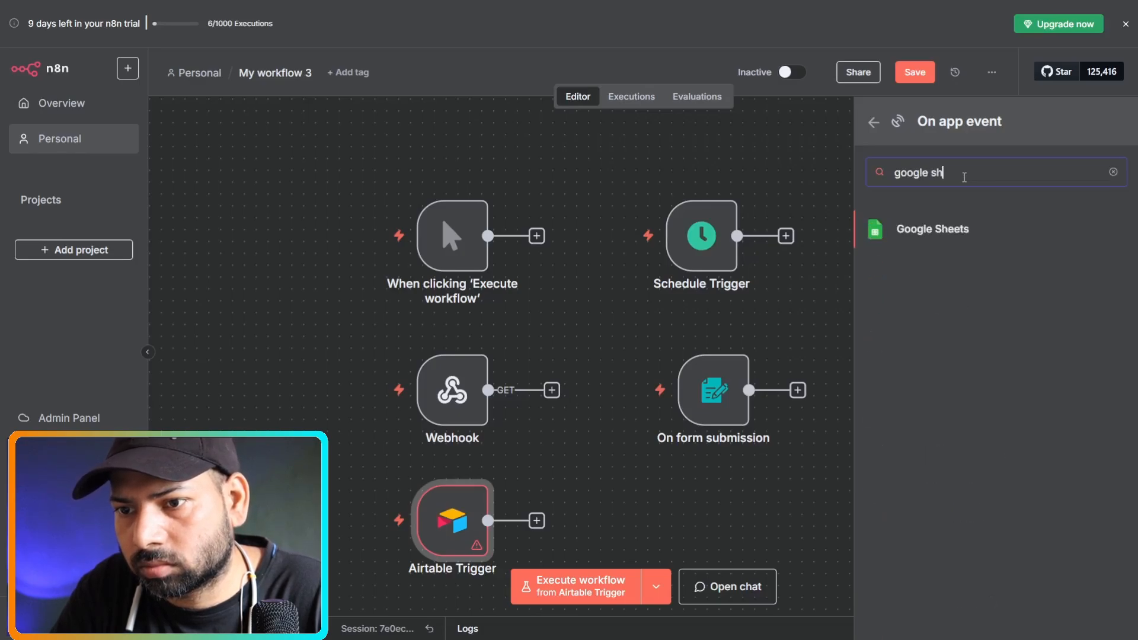
click(983, 227)
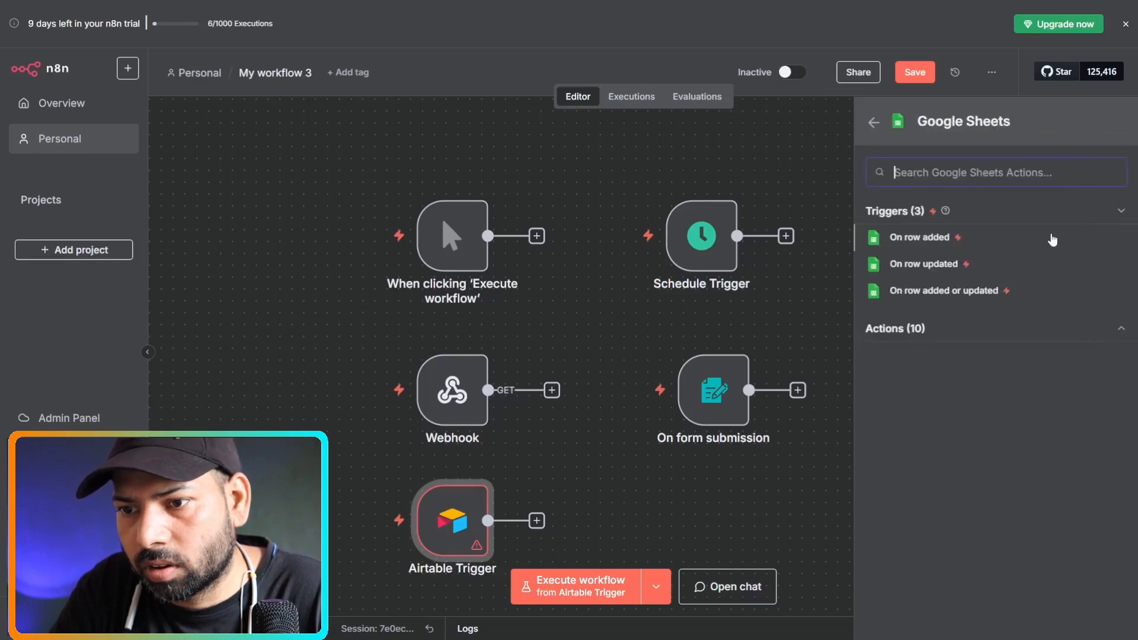
click(926, 238)
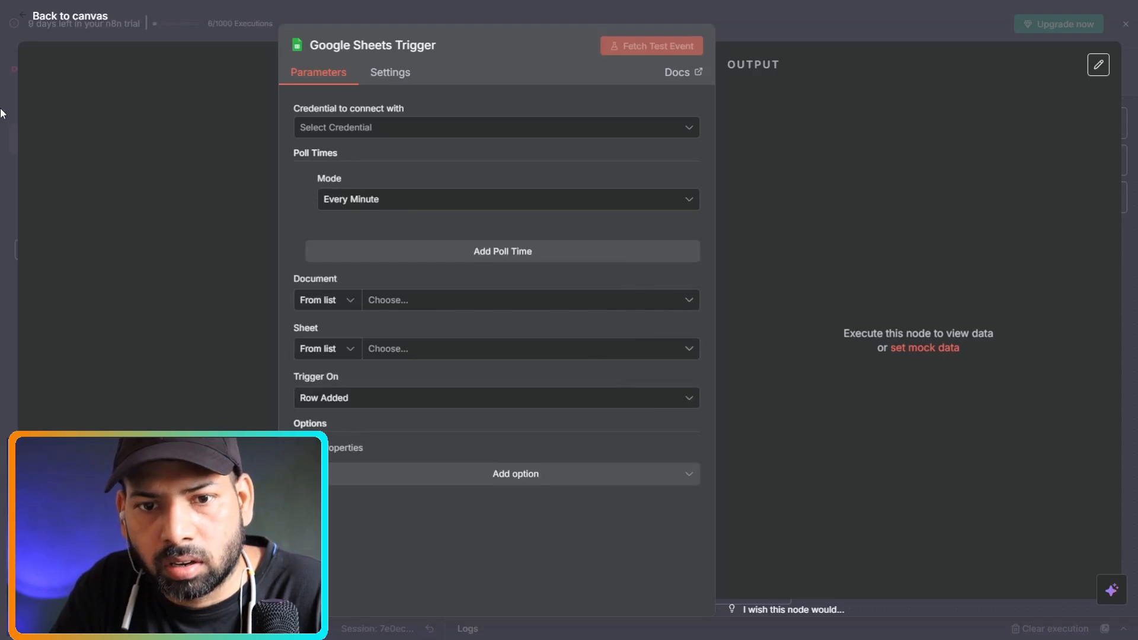
Reopen the Google Sheets Trigger to check its credential choices, leaving none selected.
click(10, 136)
double_click(601, 515)
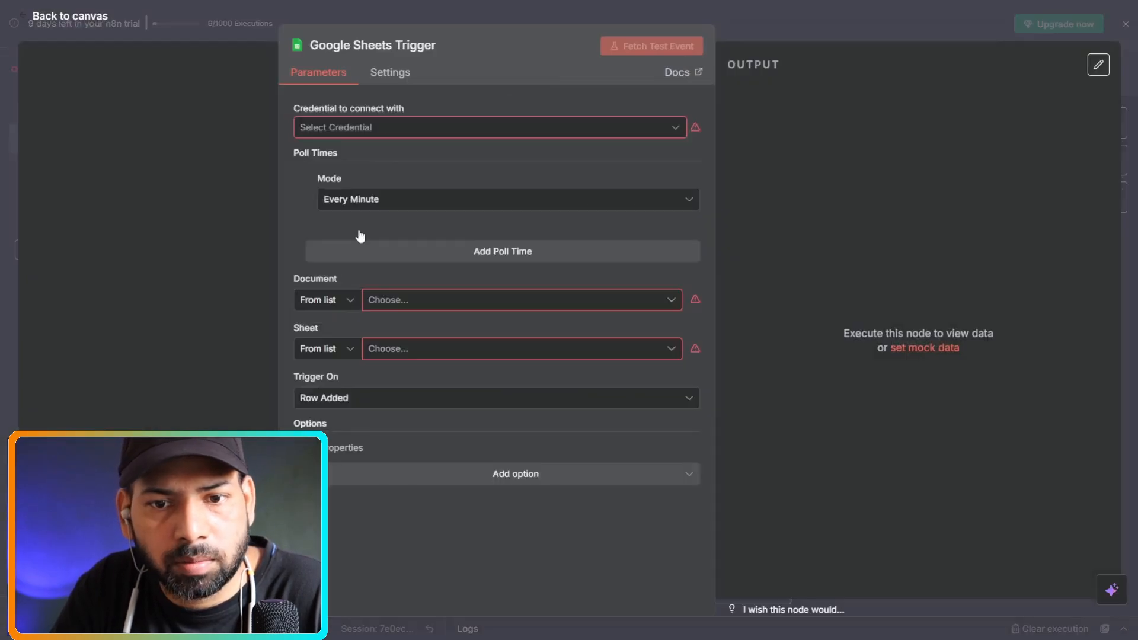
click(421, 126)
click(308, 221)
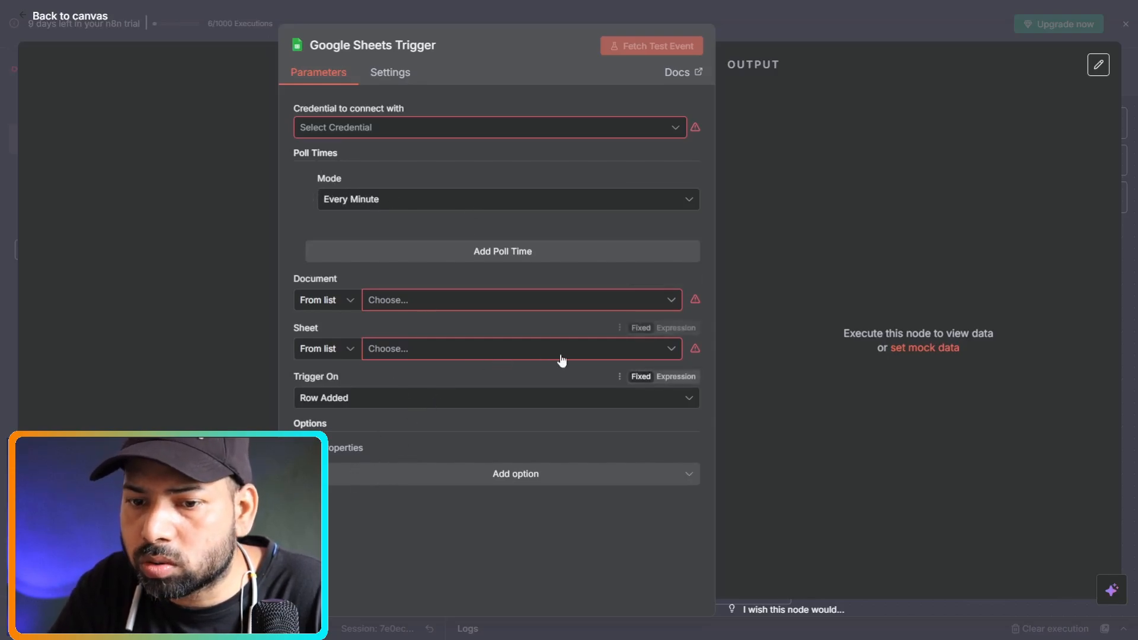
click(3, 317)
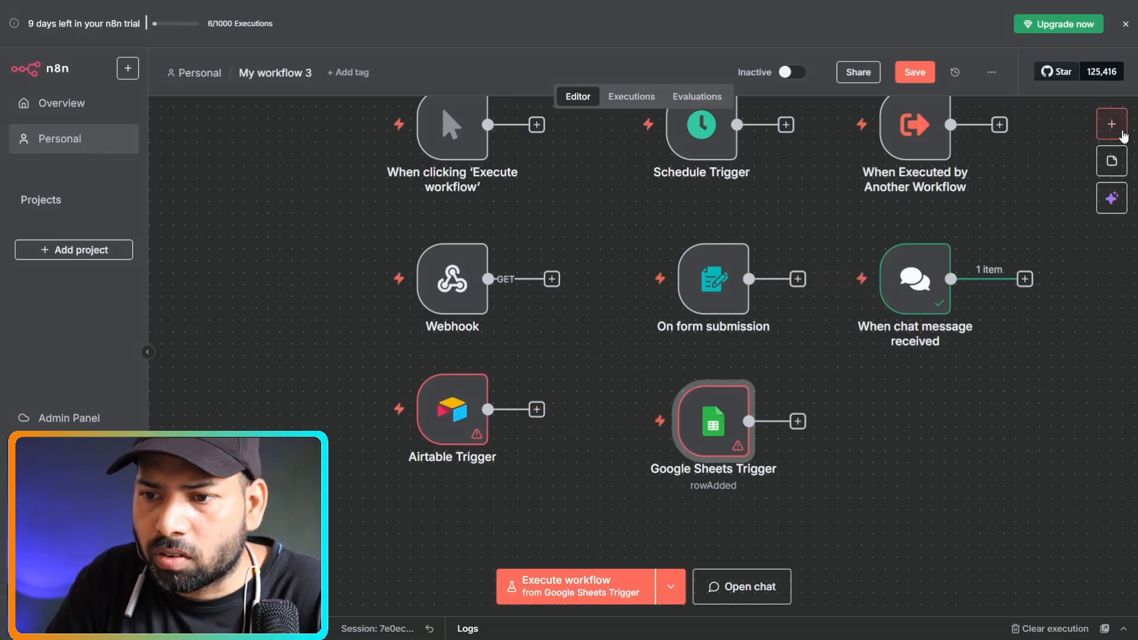
click(1115, 125)
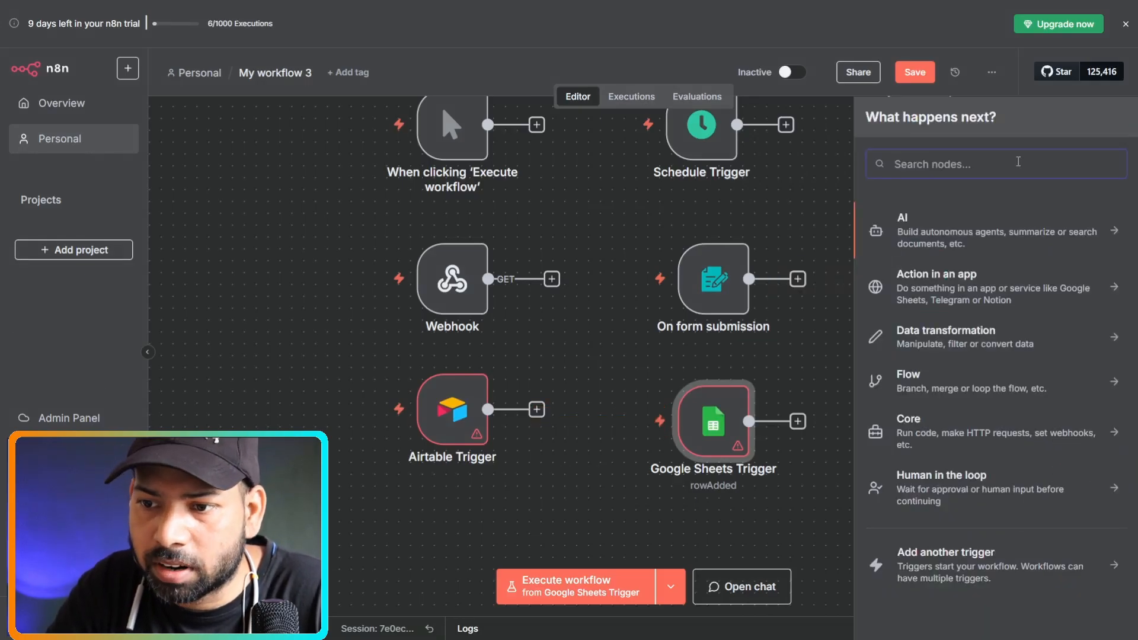
text(wa)
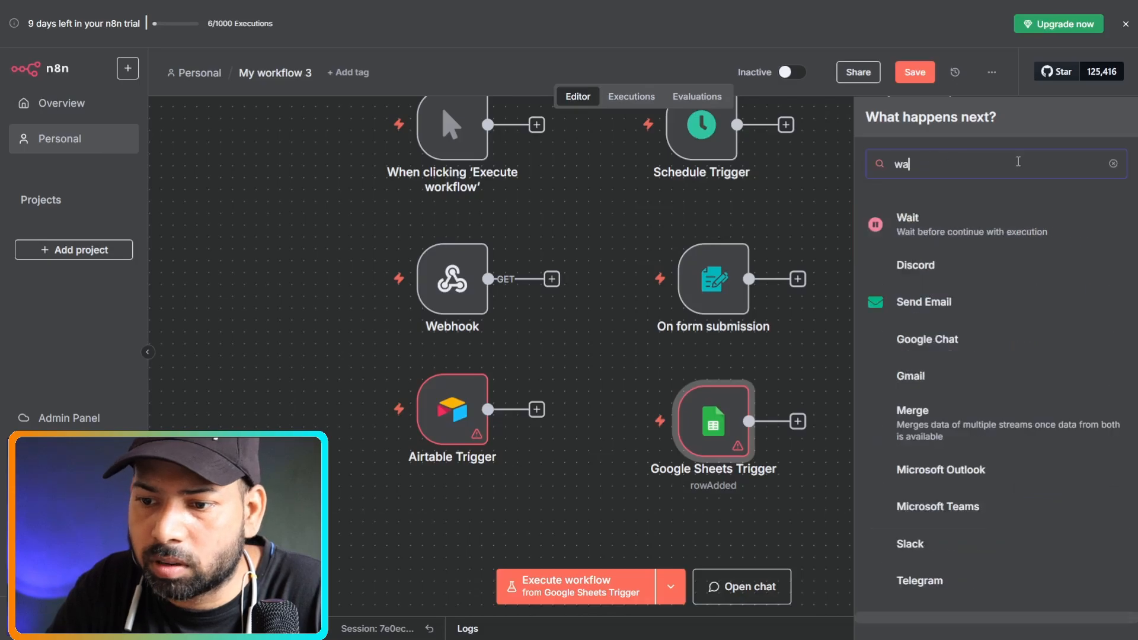
text(ts)
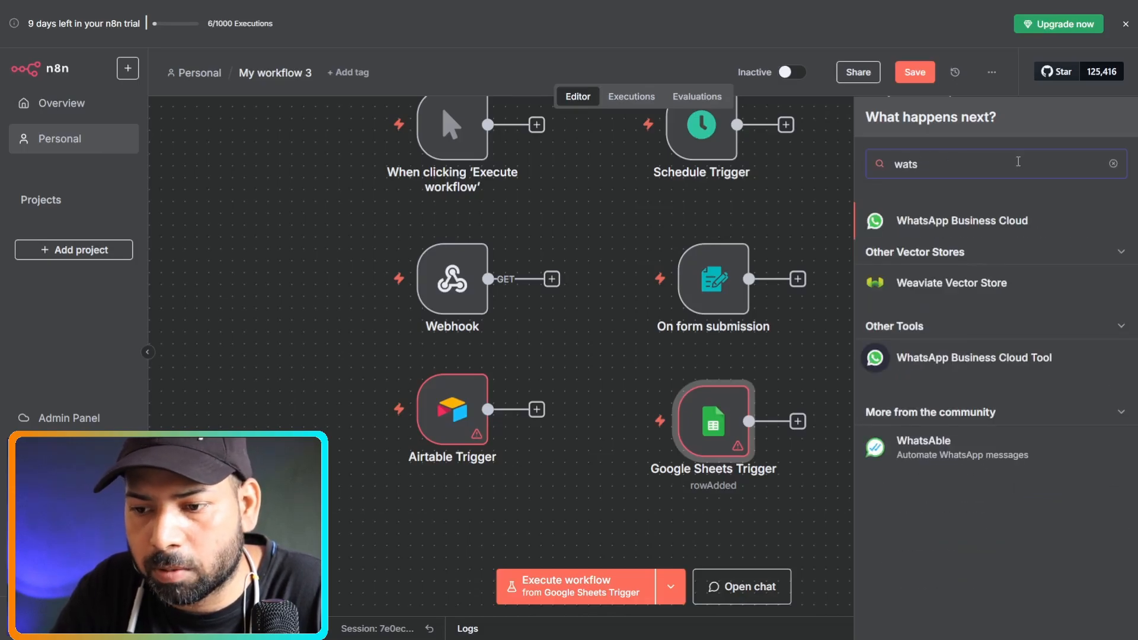
click(1005, 221)
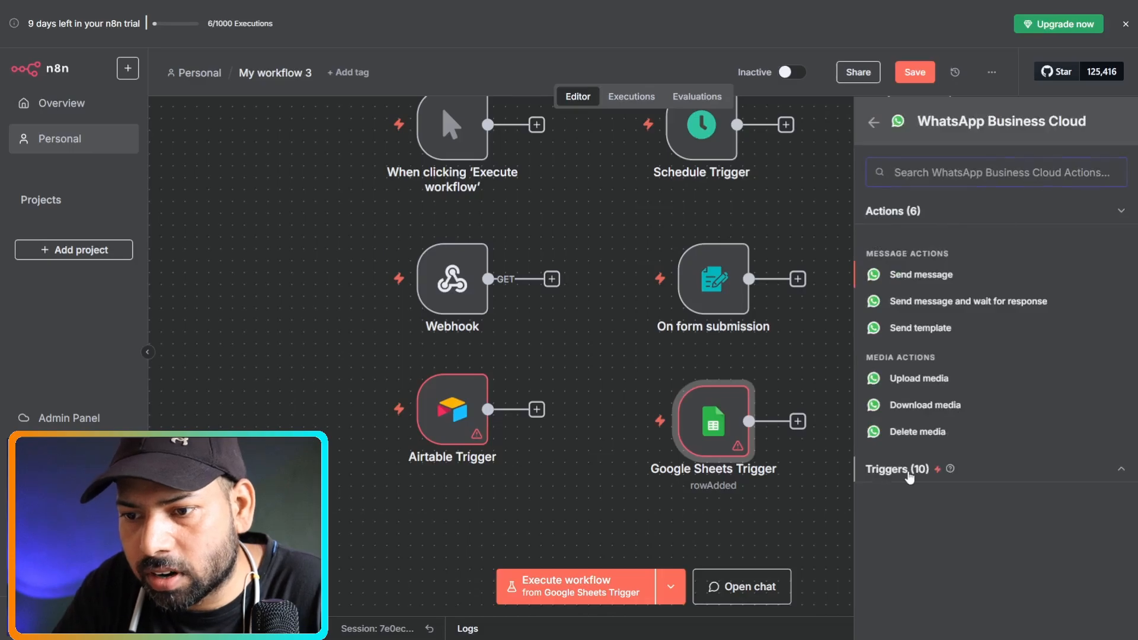
click(910, 474)
scroll(913, 483, down, 2)
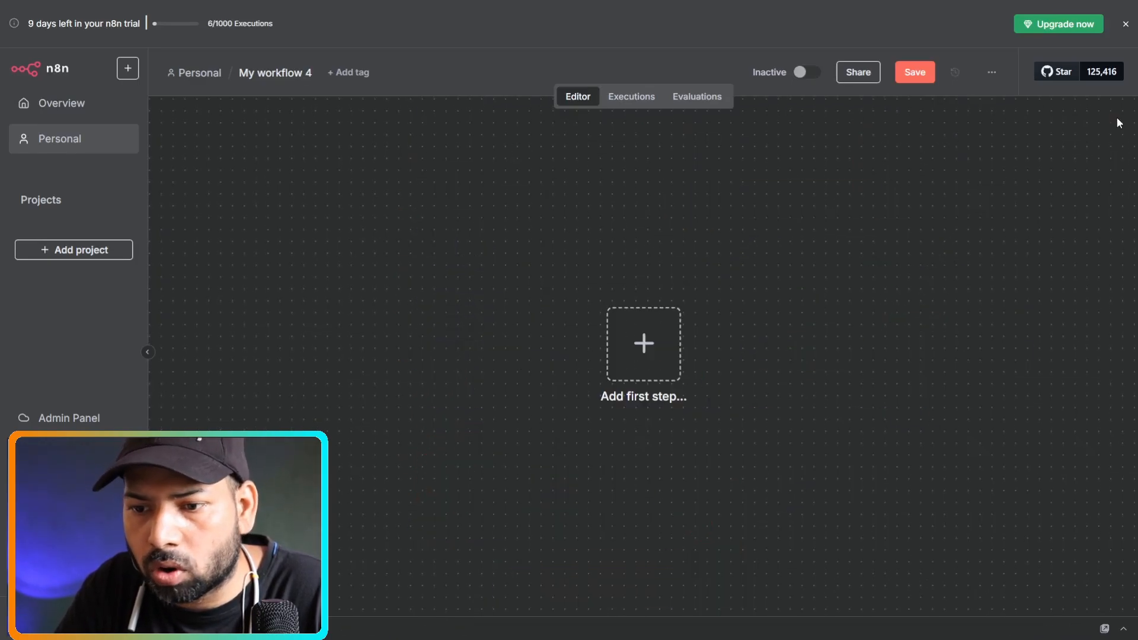
Create My workflow 4 starting with an On webhook call trigger.
key(Tab)
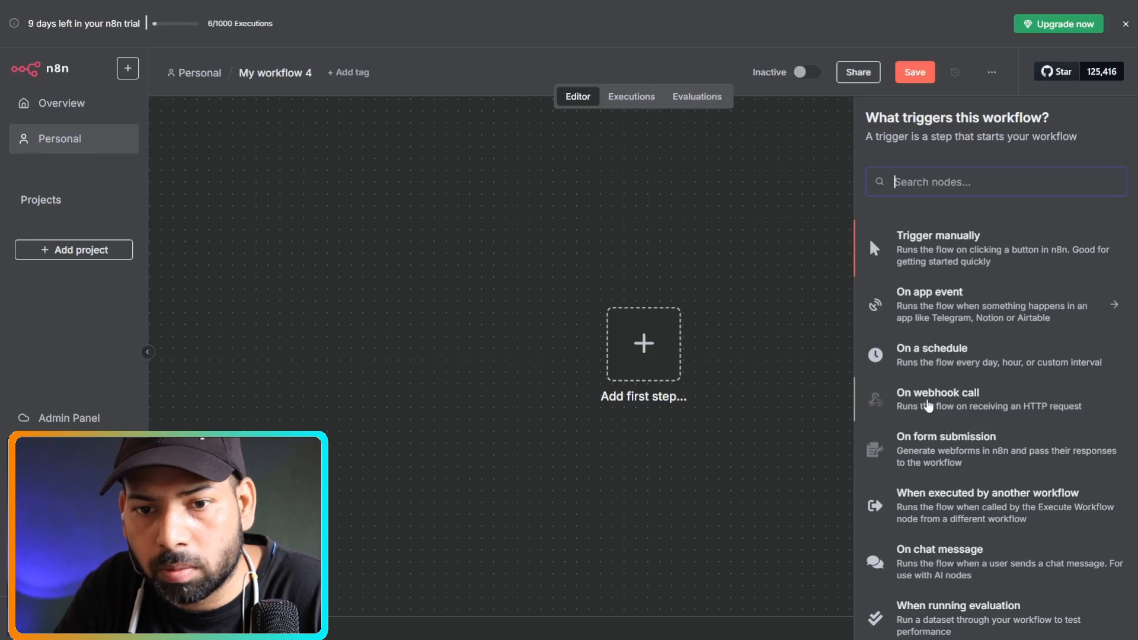
click(928, 404)
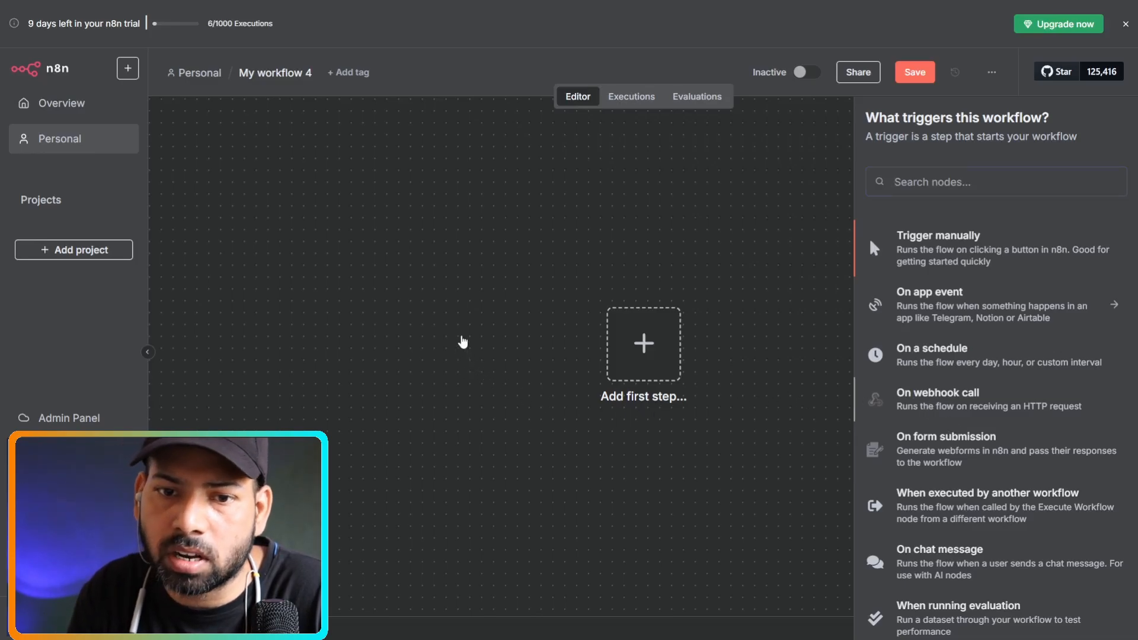
click(895, 391)
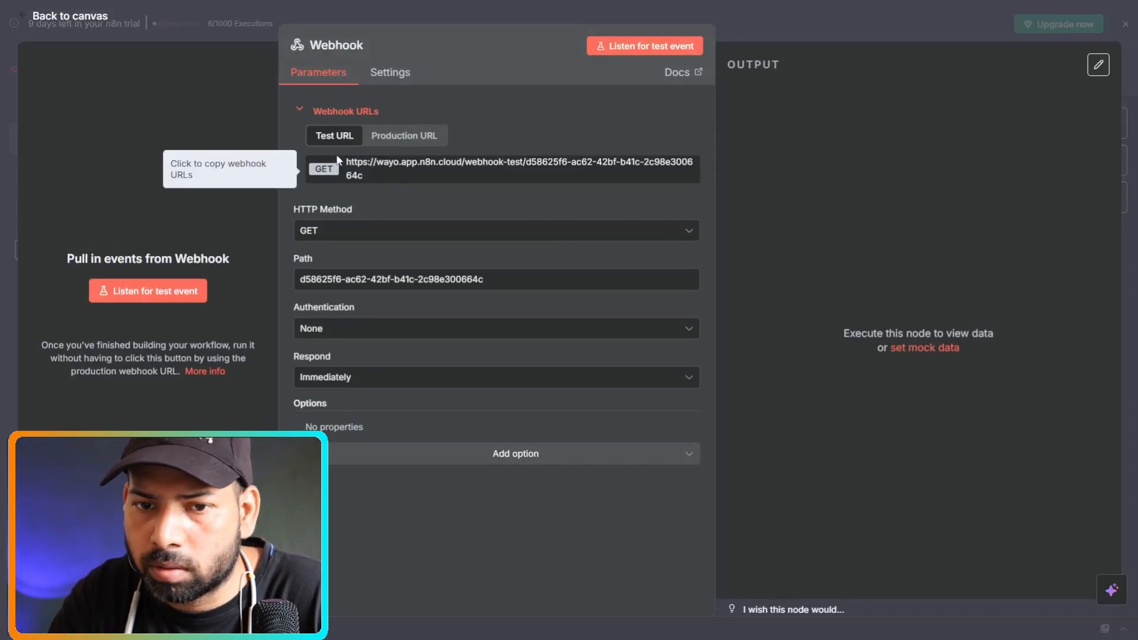
Compare the Production and Test URLs, then replace the Webhook path with 'wayowebhookpath'.
click(409, 138)
click(334, 136)
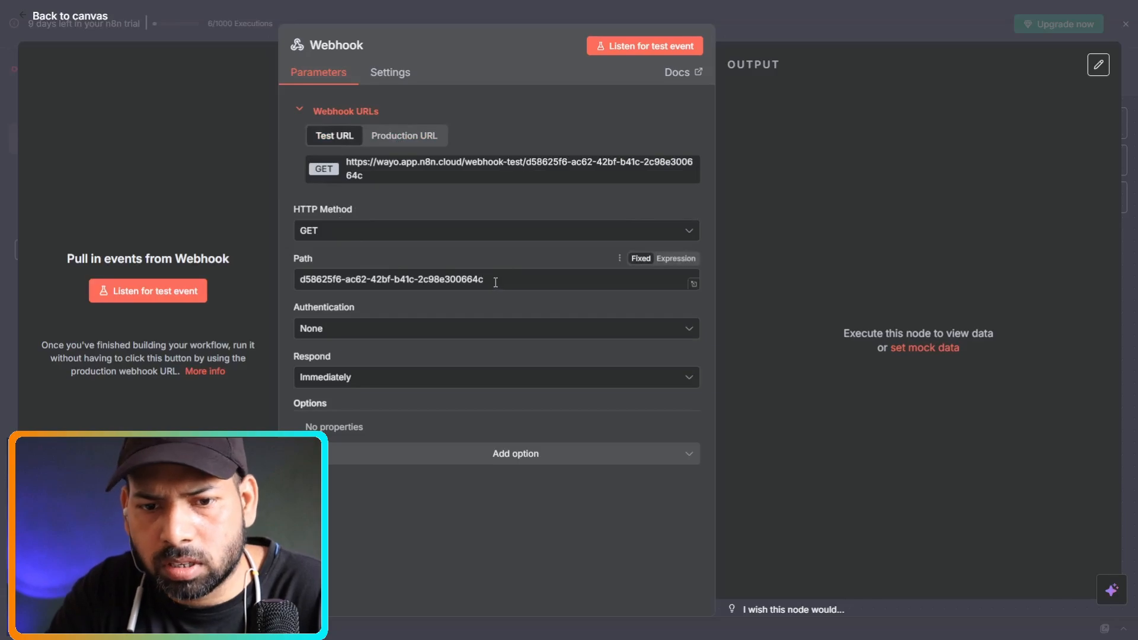
drag(495, 283, 326, 279)
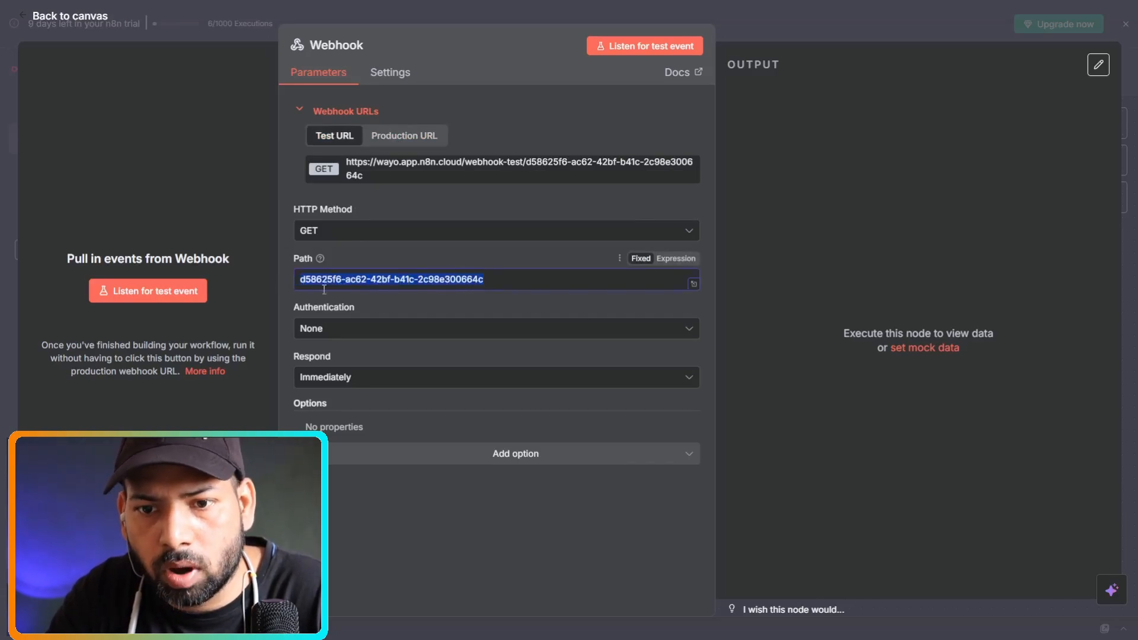
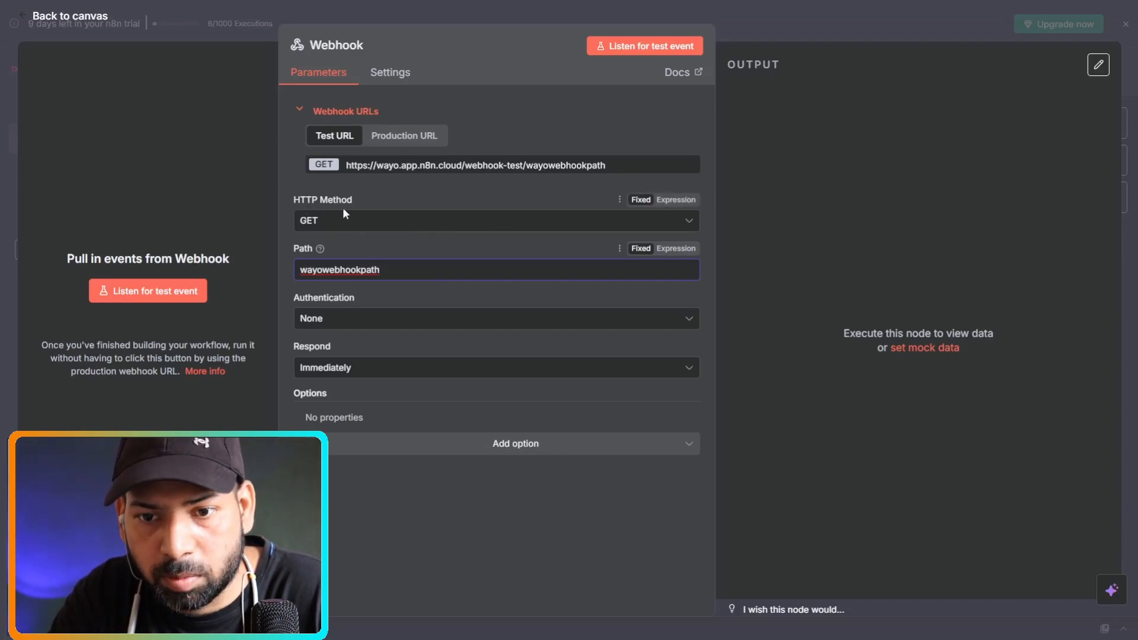
click(375, 229)
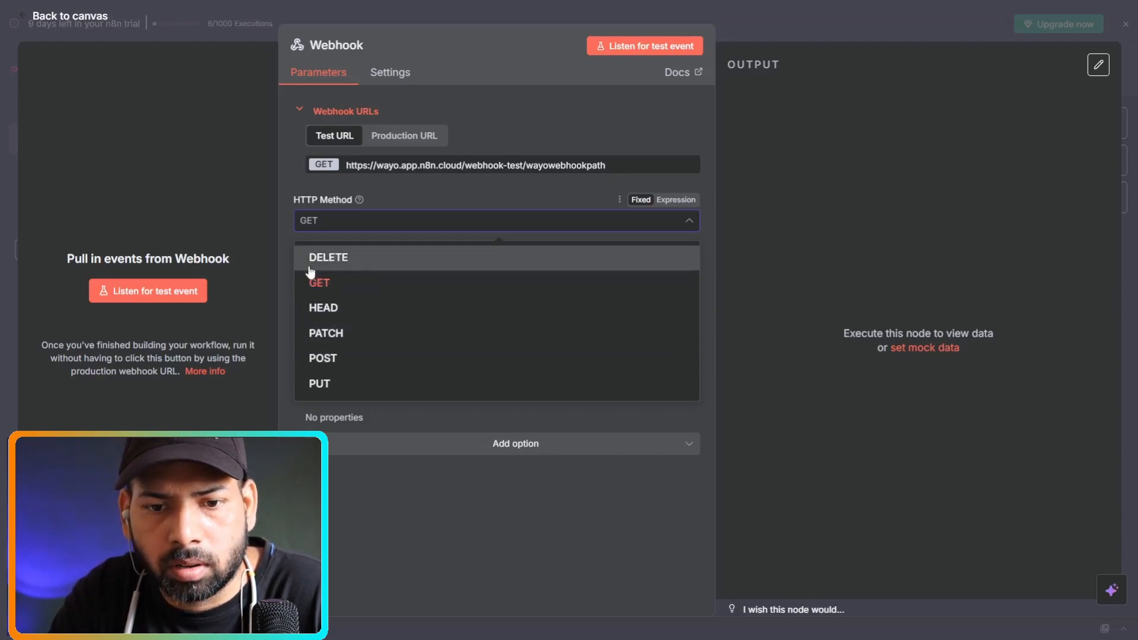
click(294, 186)
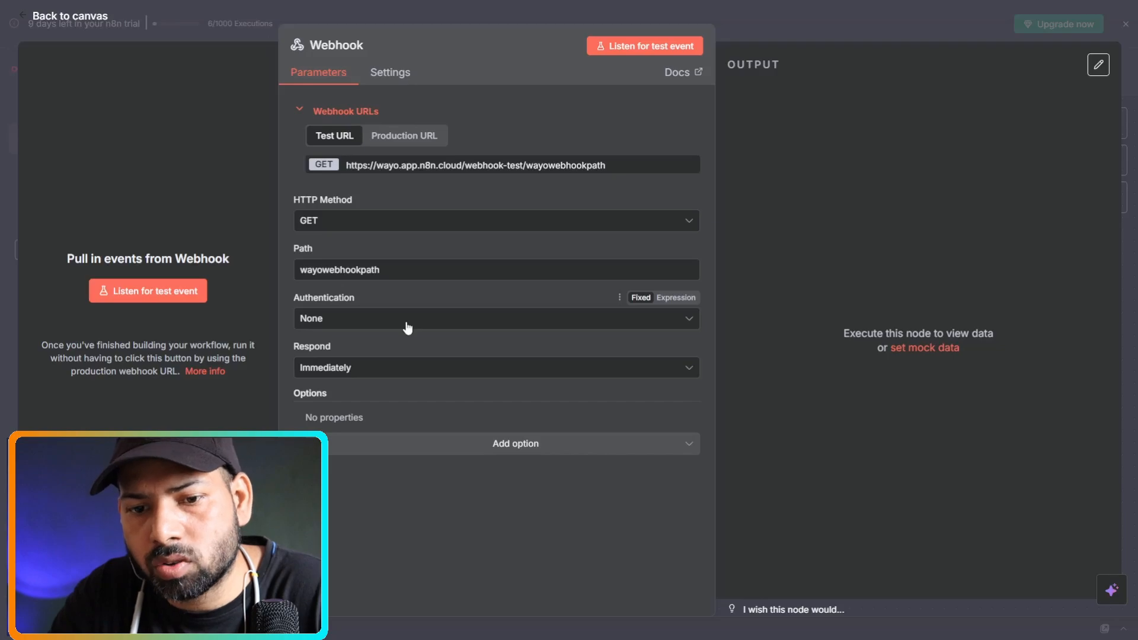
click(507, 327)
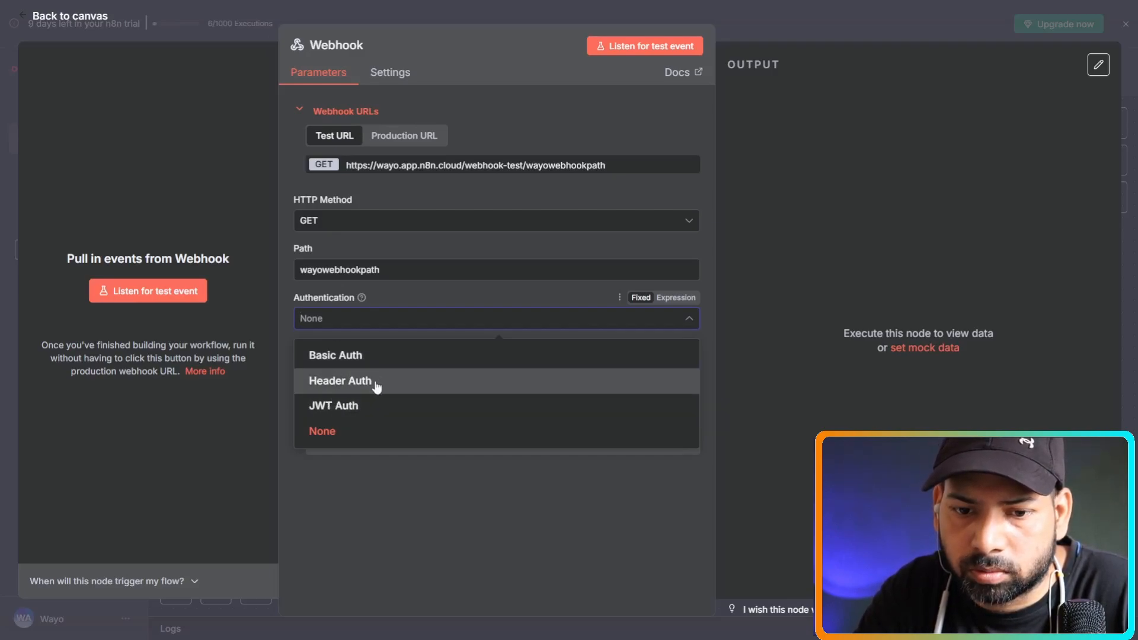
click(330, 434)
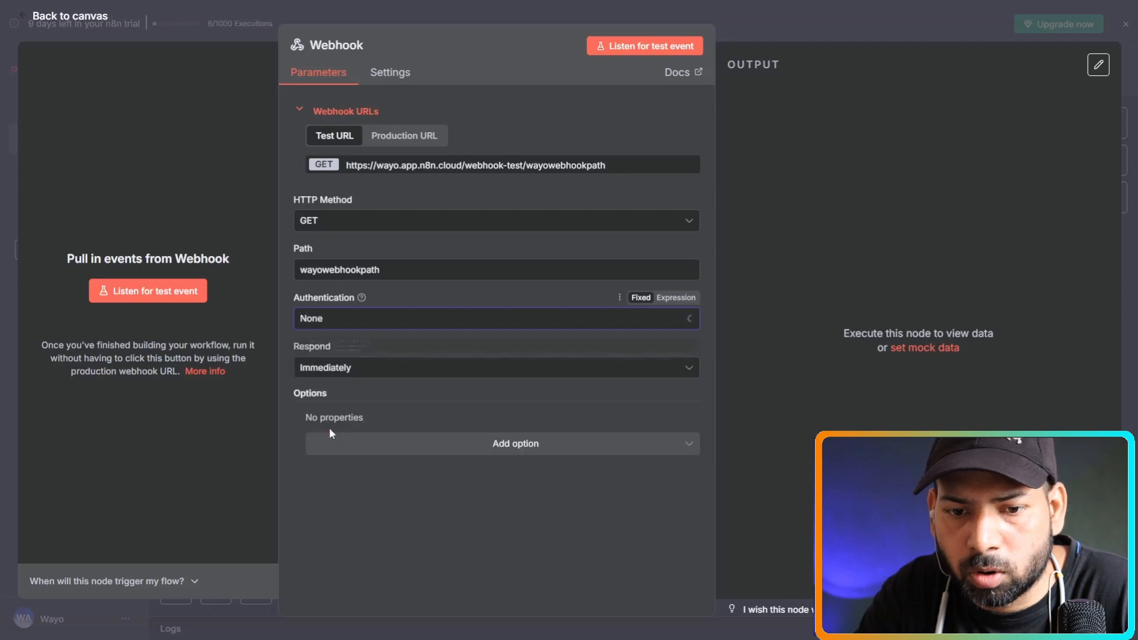
click(421, 367)
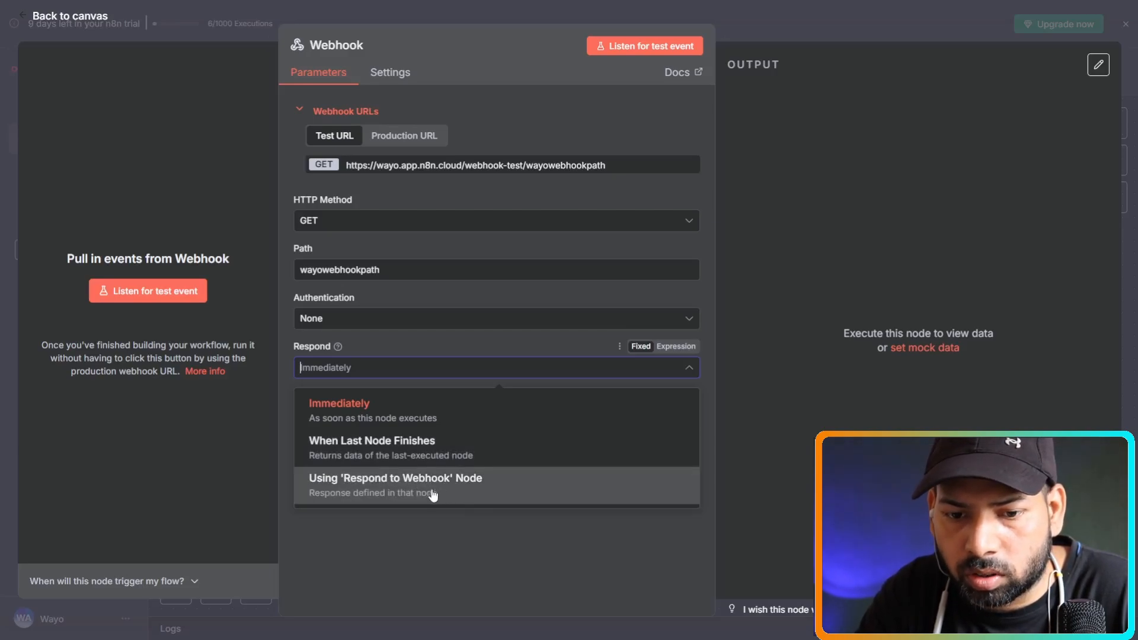
click(282, 400)
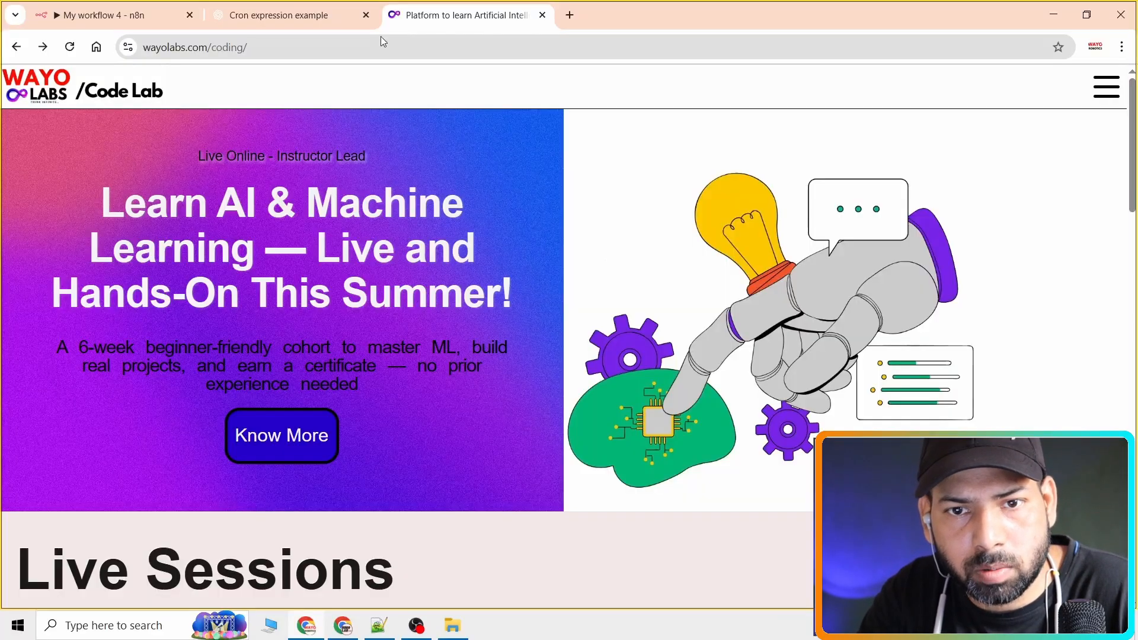
Load the webhook test URL in Chrome, getting a 404 'not registered' error, then return to n8n.
click(381, 40)
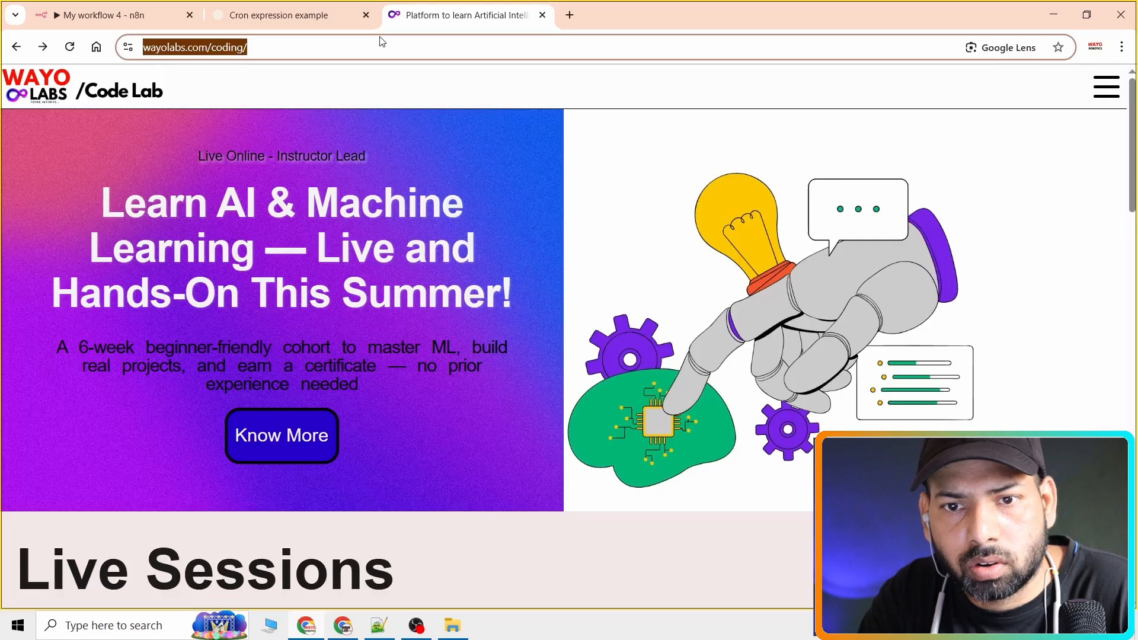
key(Return)
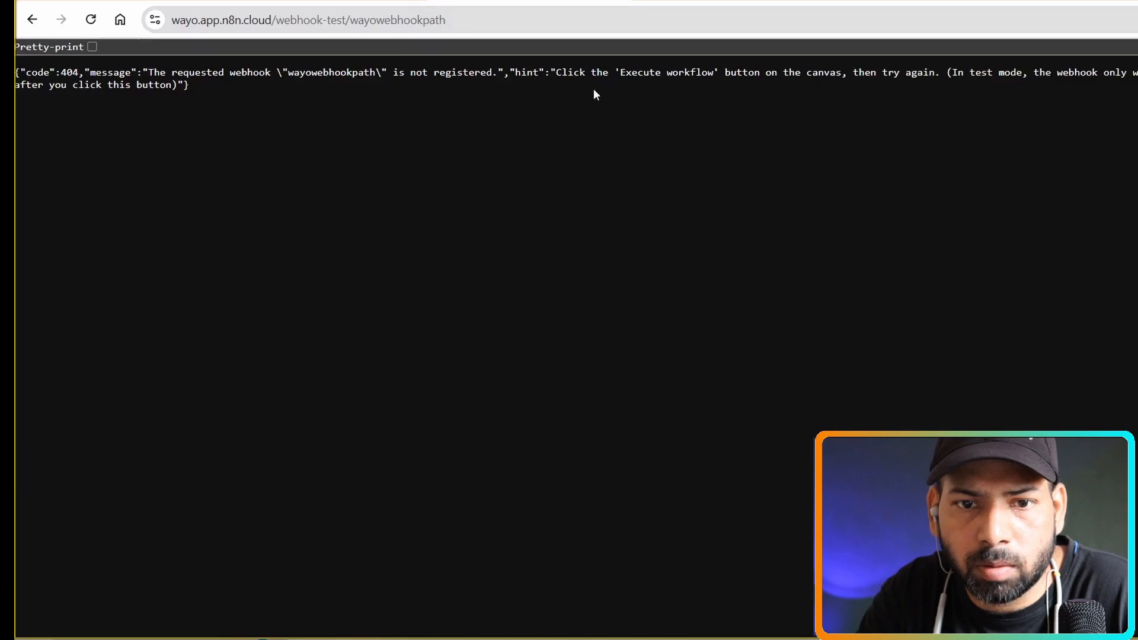
click(261, 1)
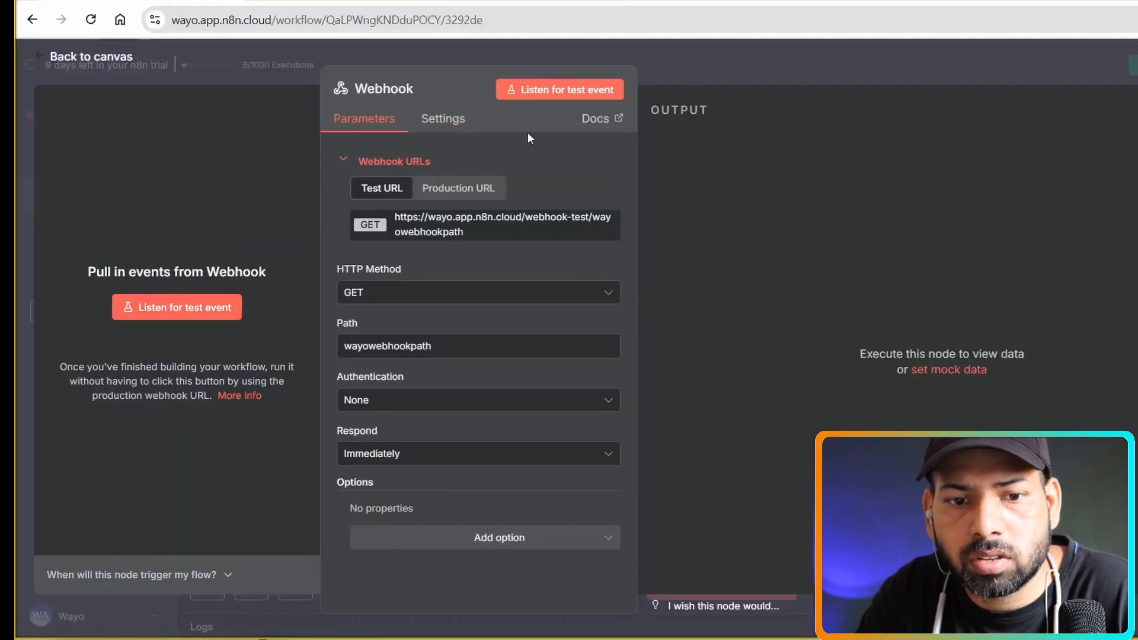
Execute the workflow and reload the webhook test URL so the Webhook node receives 1 item.
click(63, 59)
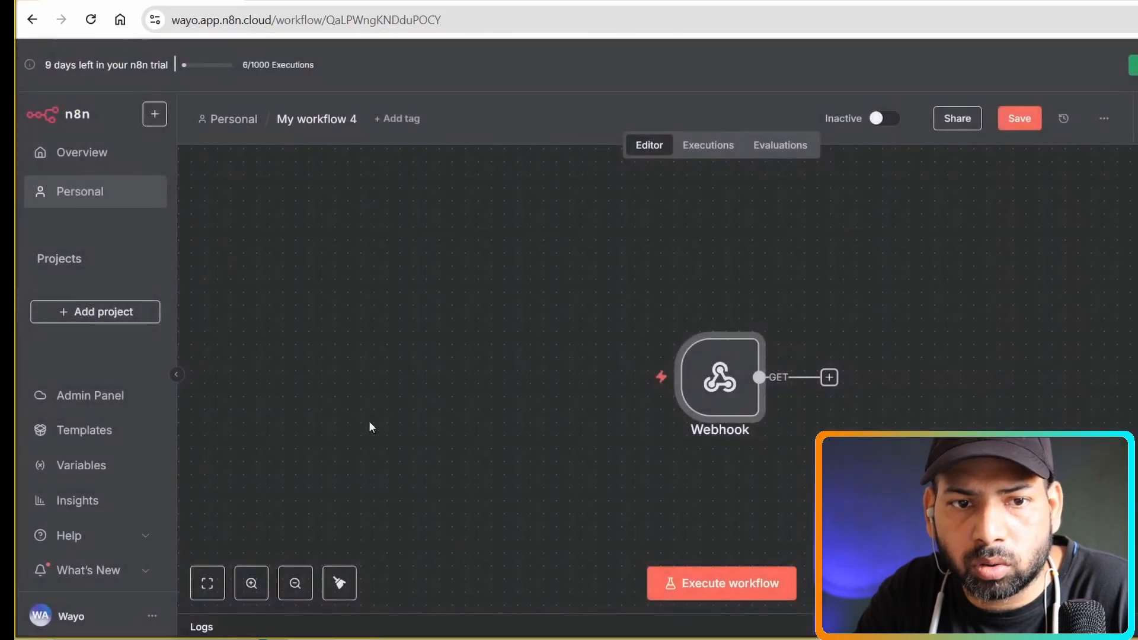
click(731, 582)
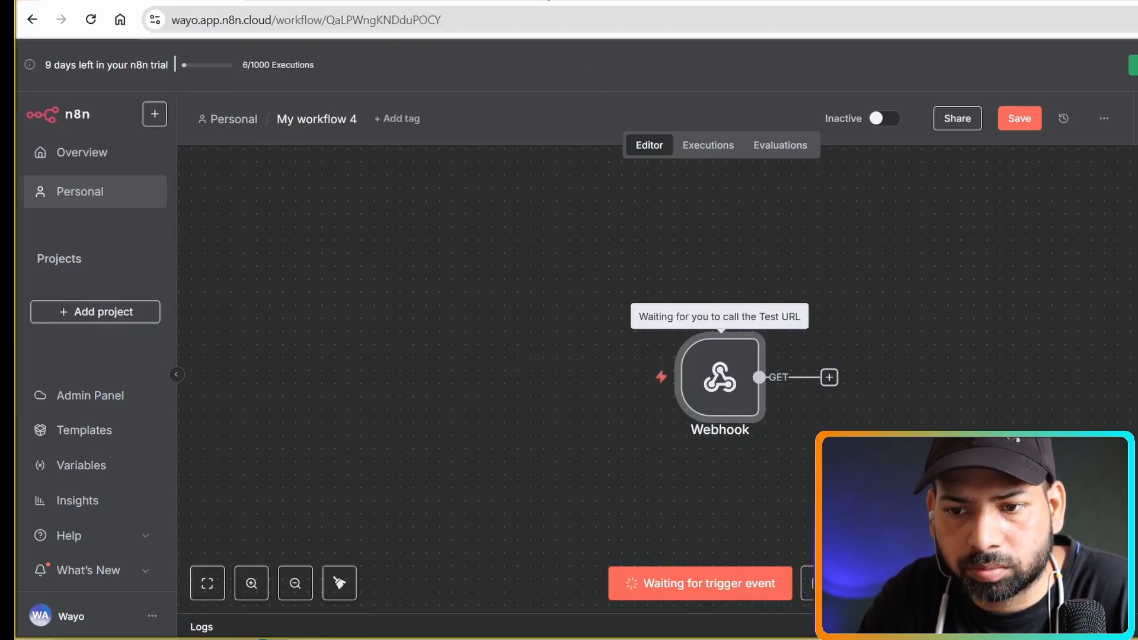
click(546, 0)
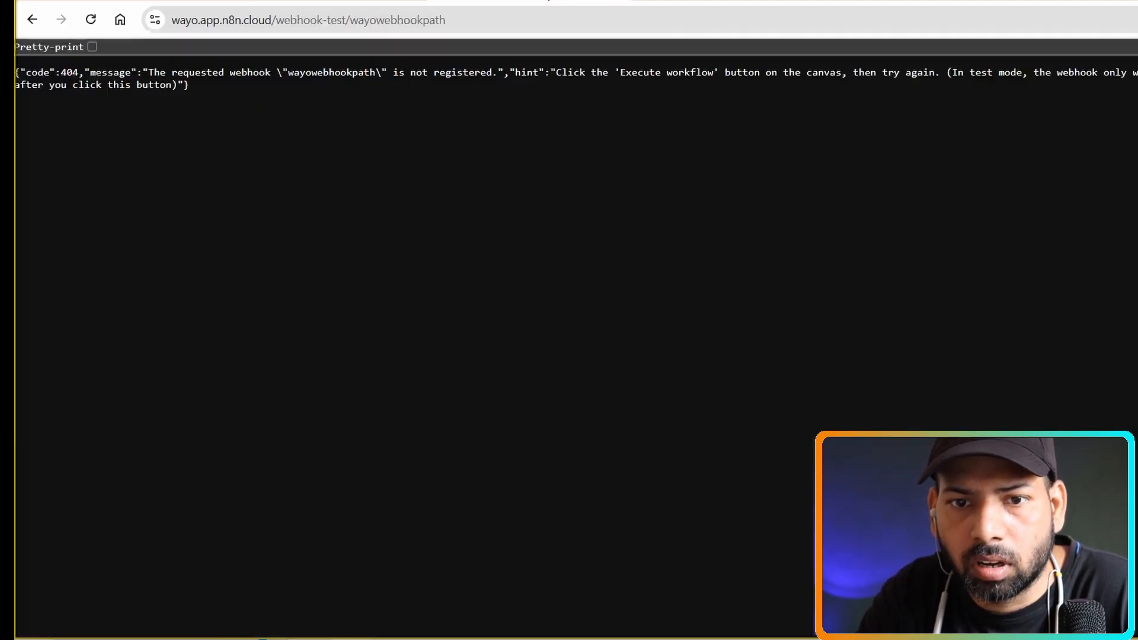
click(91, 19)
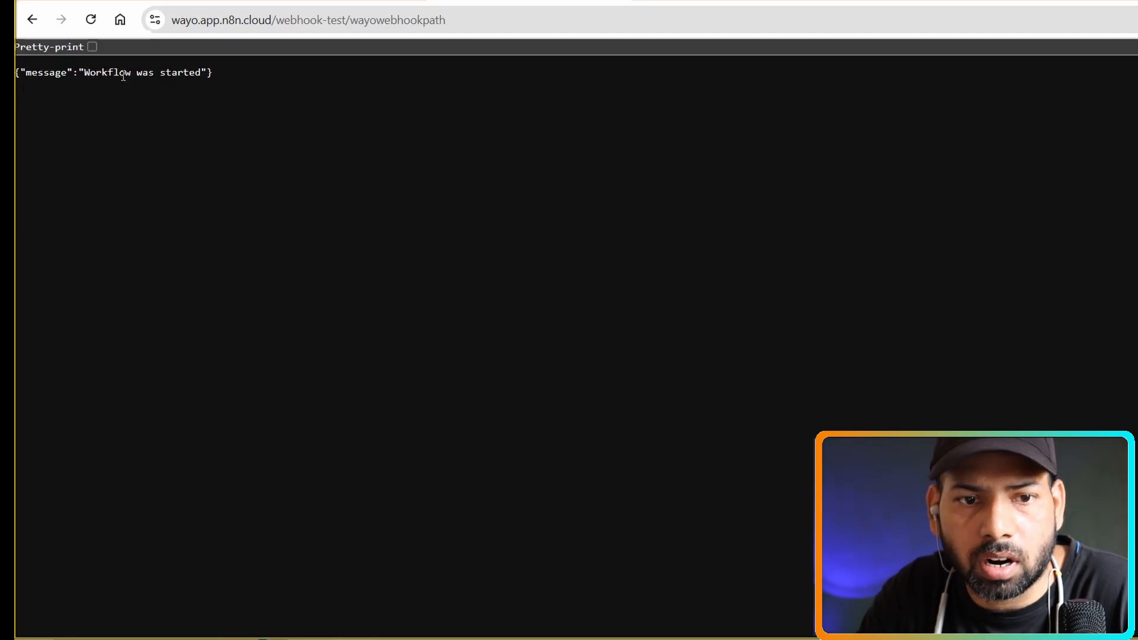
click(185, 1)
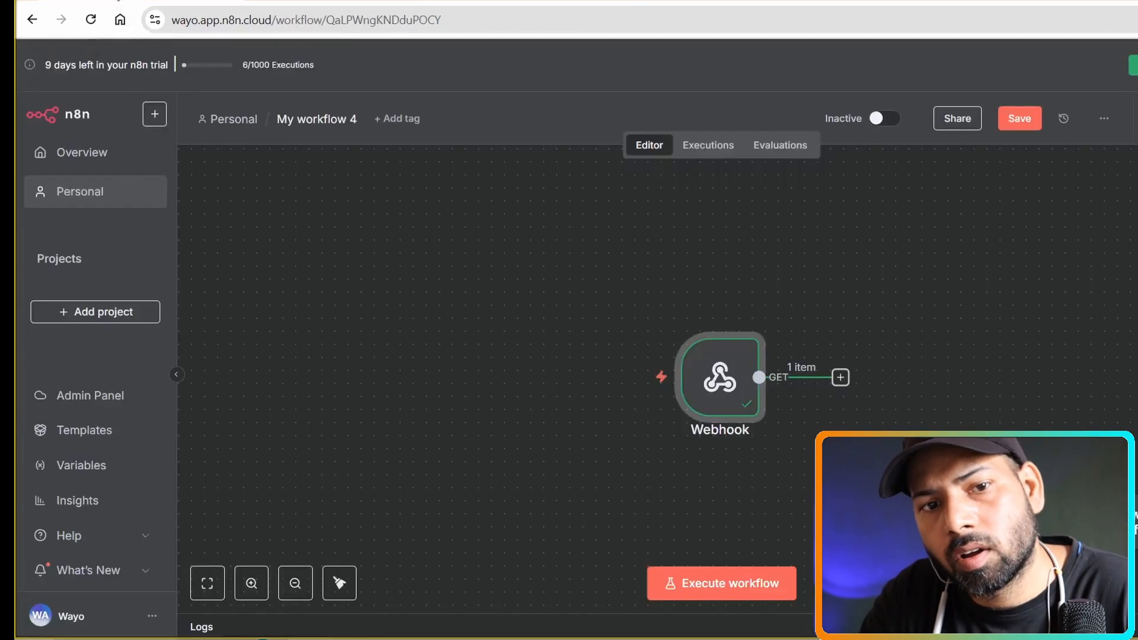
mouse_move(735, 403)
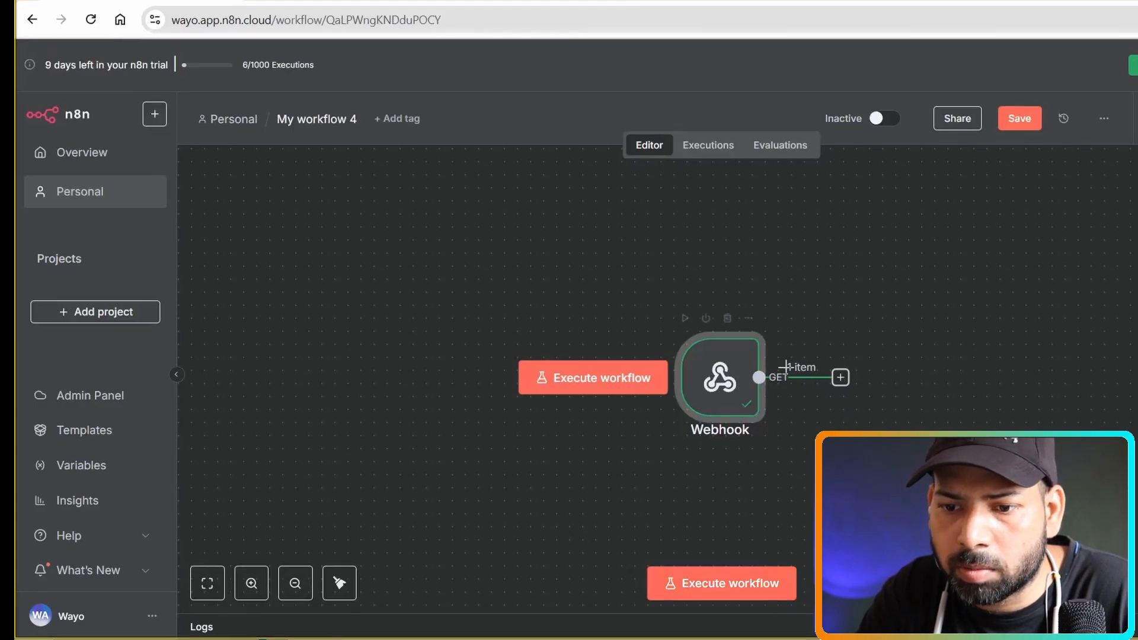
Open the Webhook node and scroll through the received request headers in its output.
double_click(729, 387)
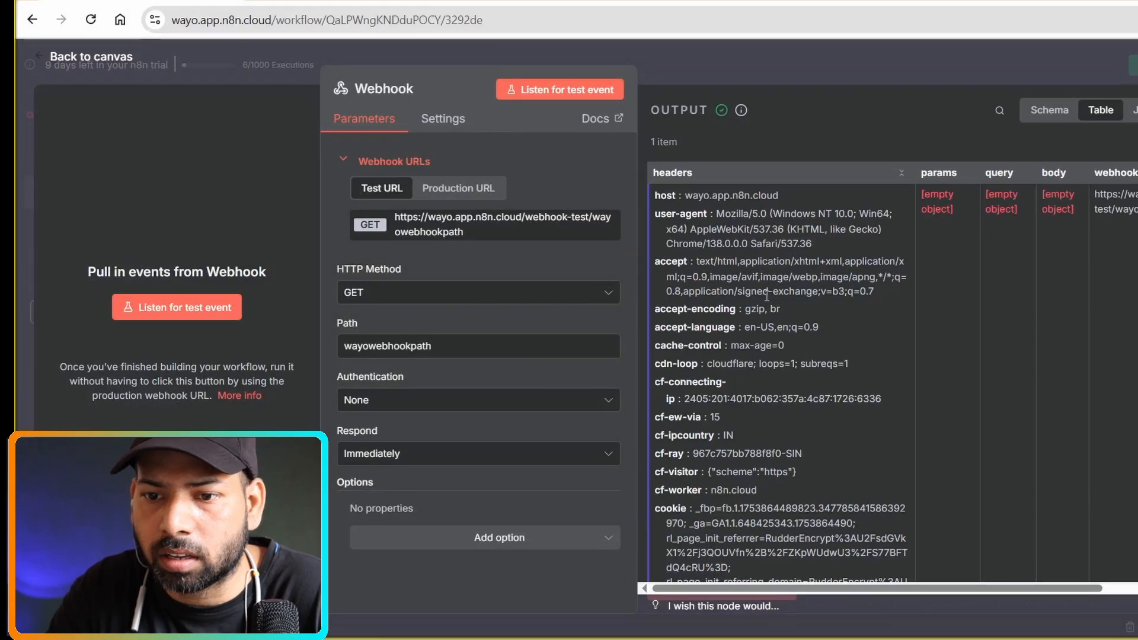
scroll(765, 302, down, 6)
scroll(767, 296, down, 7)
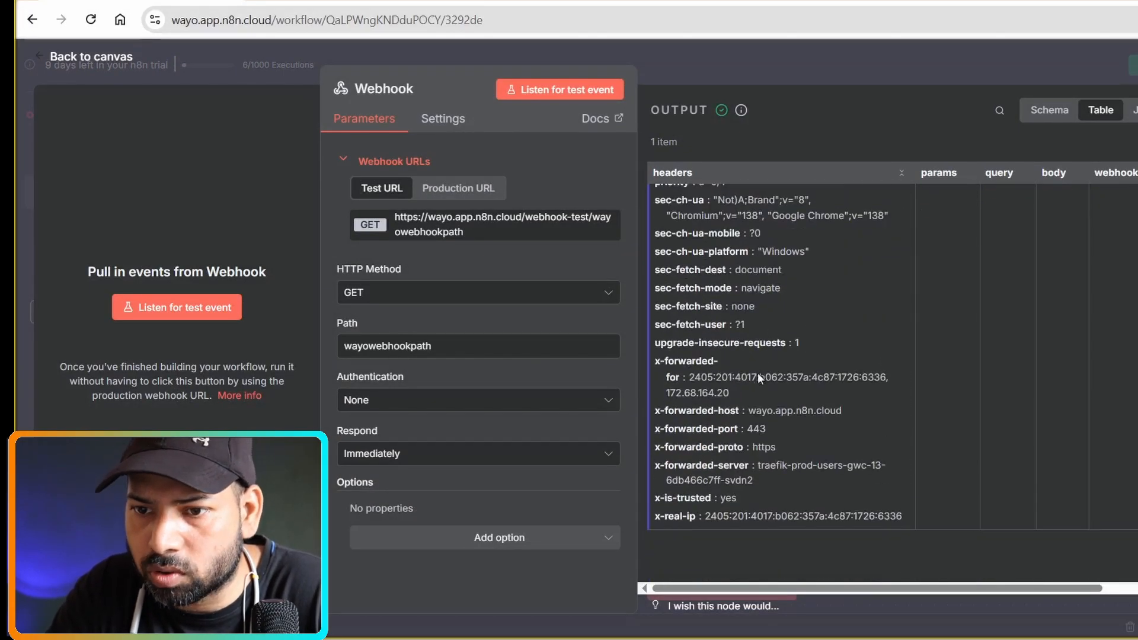
scroll(877, 419, up, 6)
scroll(877, 420, up, 8)
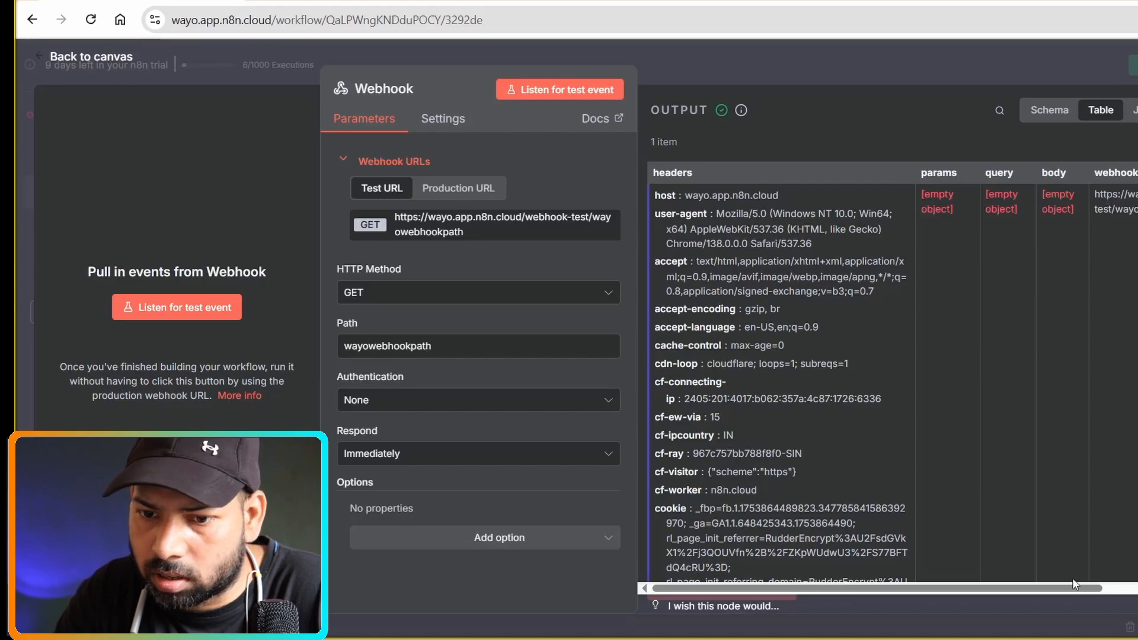
drag(1070, 589, 1137, 588)
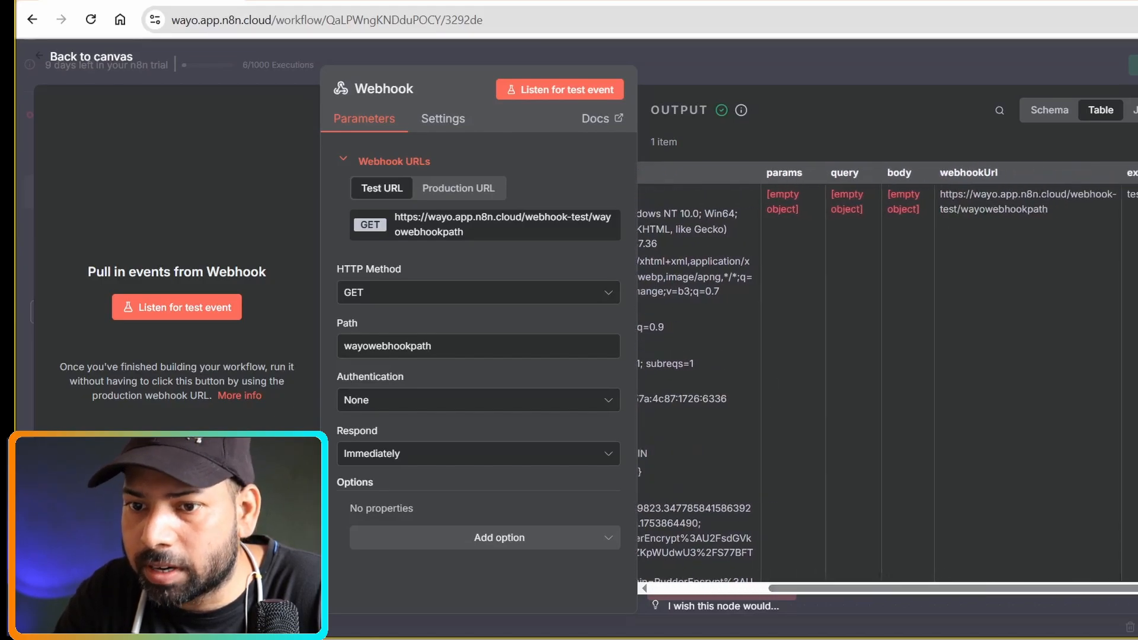
Highlight the webhookUrl and the host value wayo.app.n8n.cloud in the Webhook output.
drag(947, 212, 909, 190)
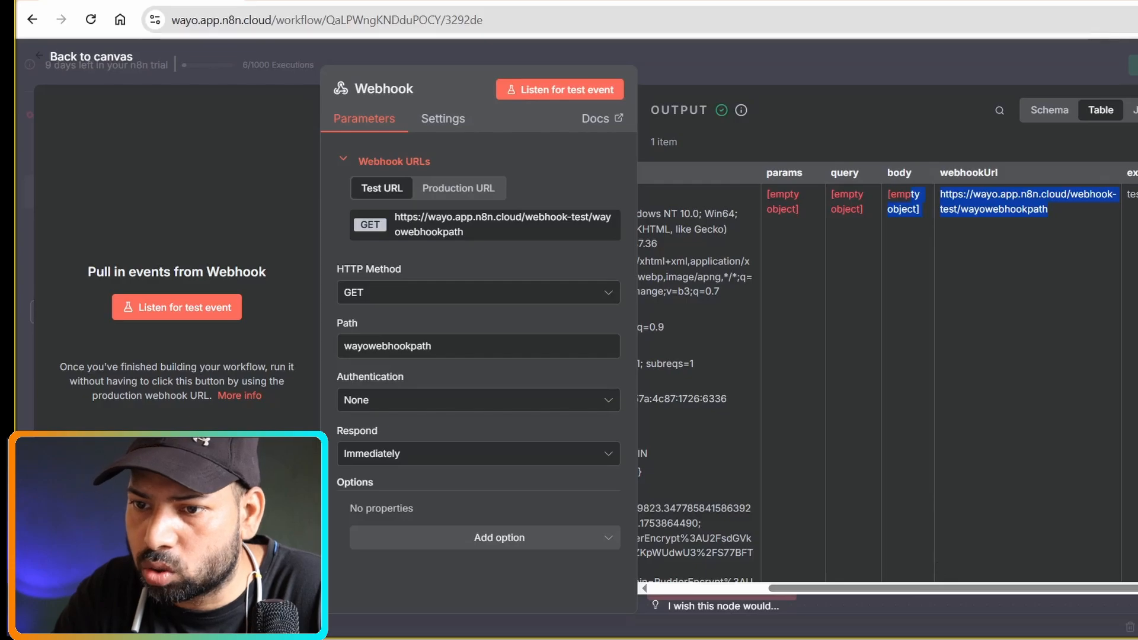
double_click(1129, 194)
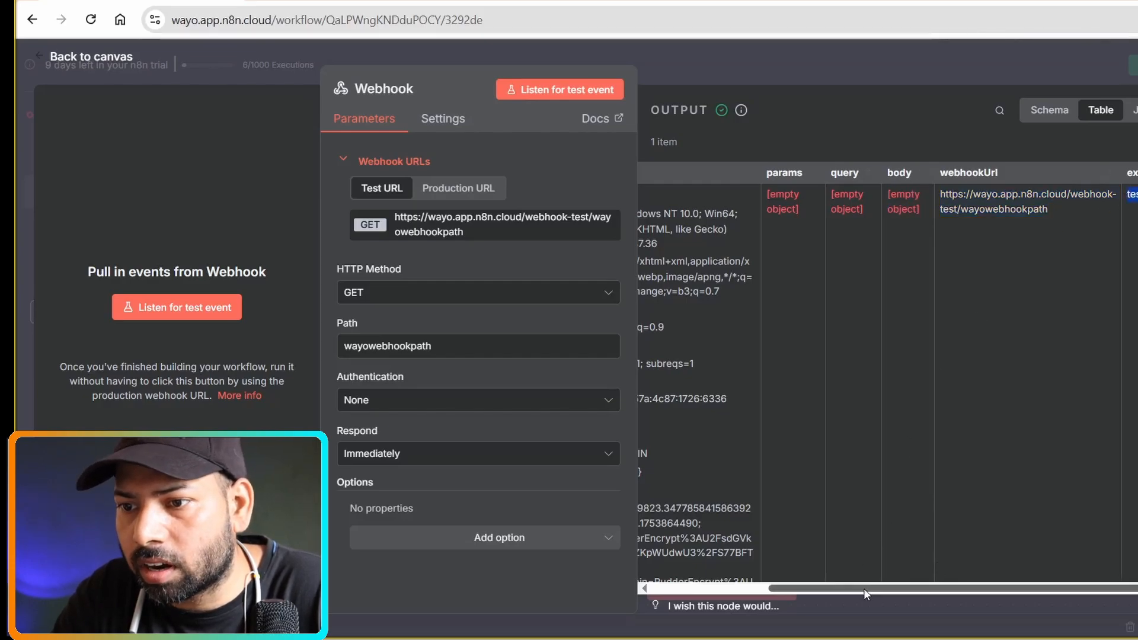
drag(863, 589, 603, 588)
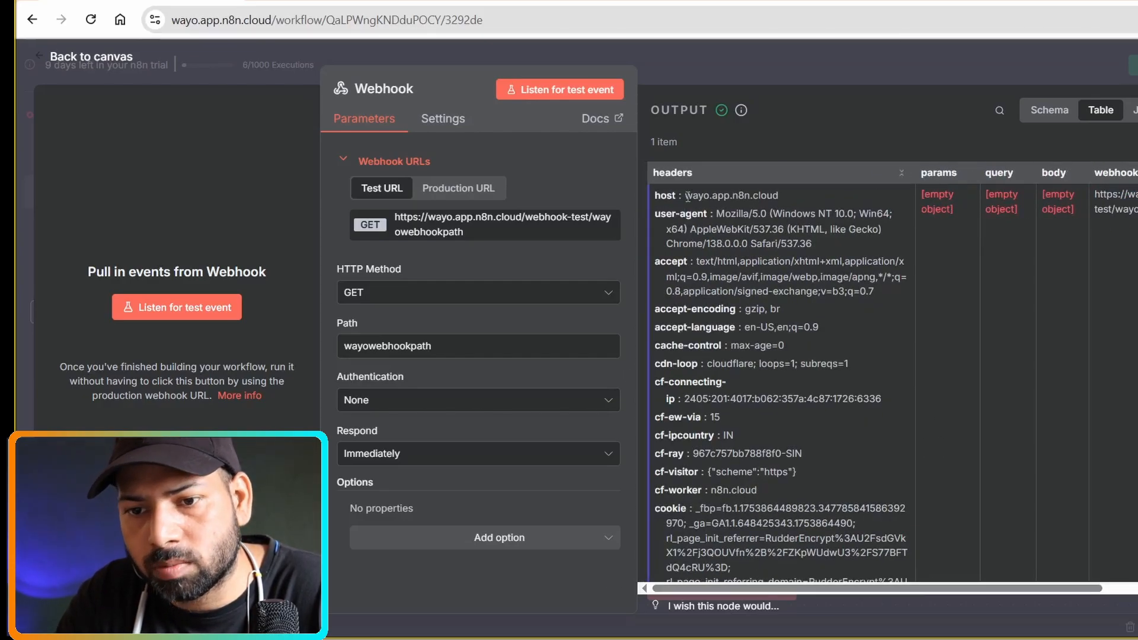
drag(686, 196, 723, 207)
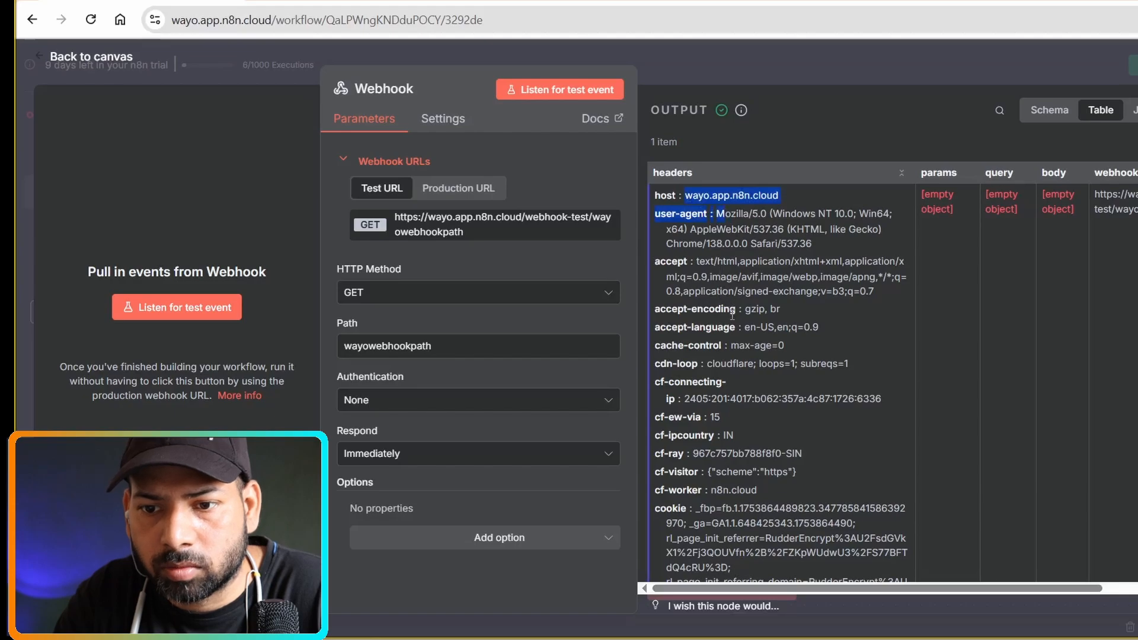
scroll(732, 315, down, 8)
scroll(736, 212, up, 5)
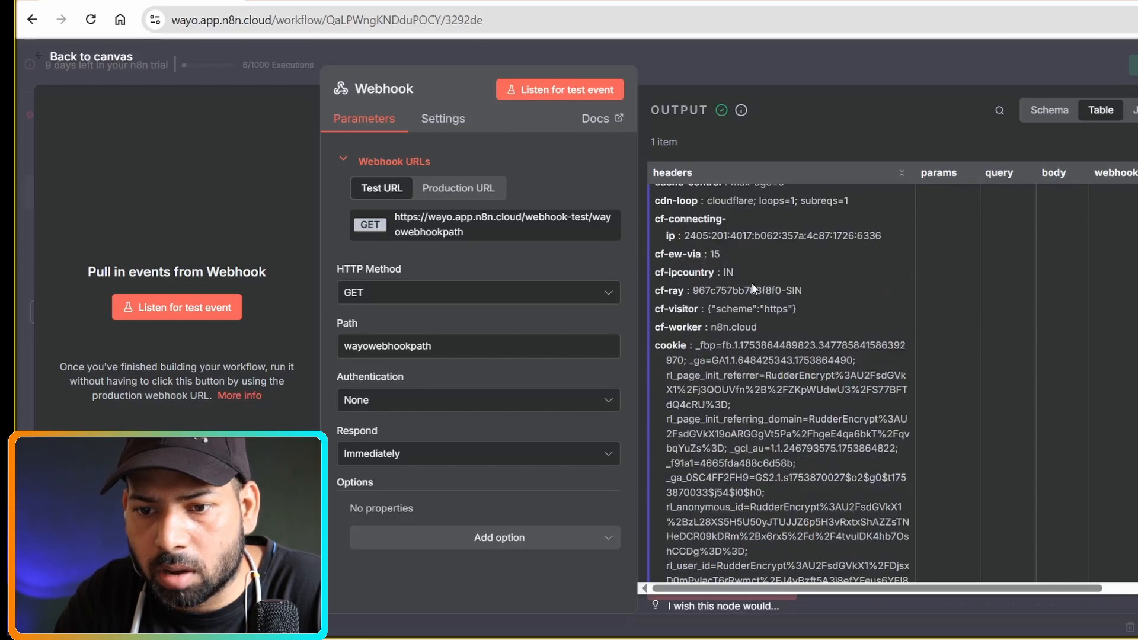
scroll(715, 311, up, 3)
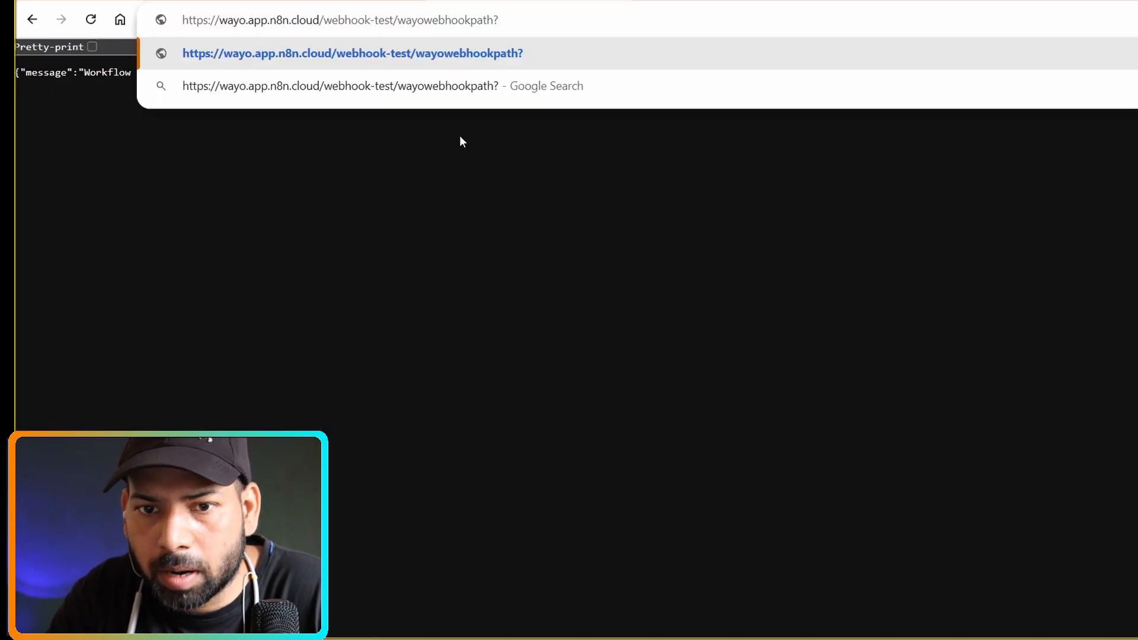
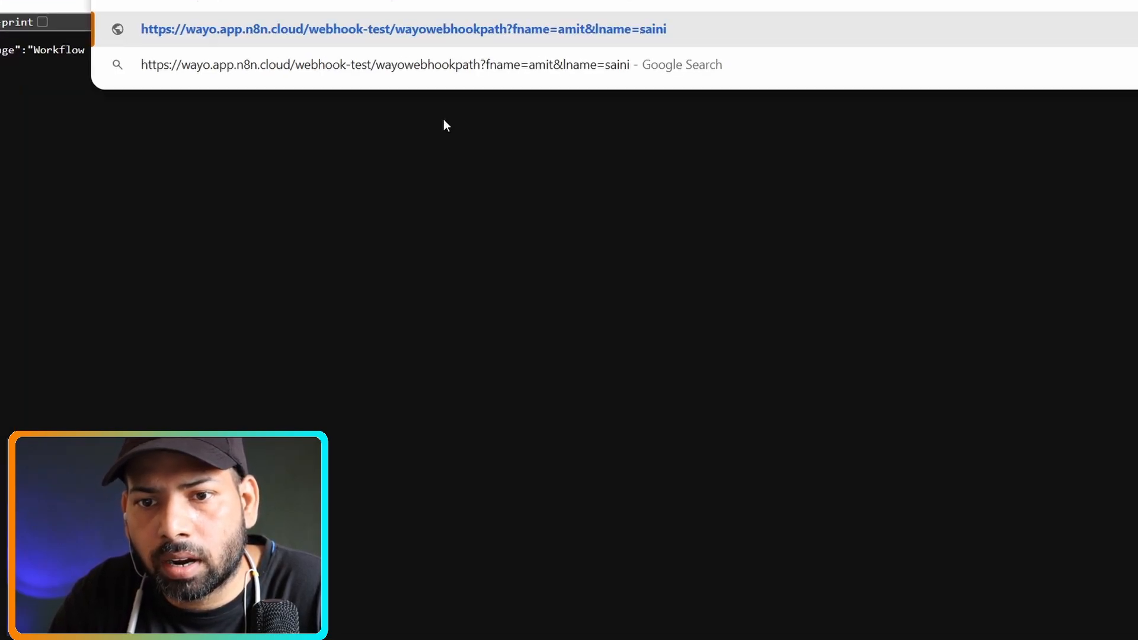
key(Return)
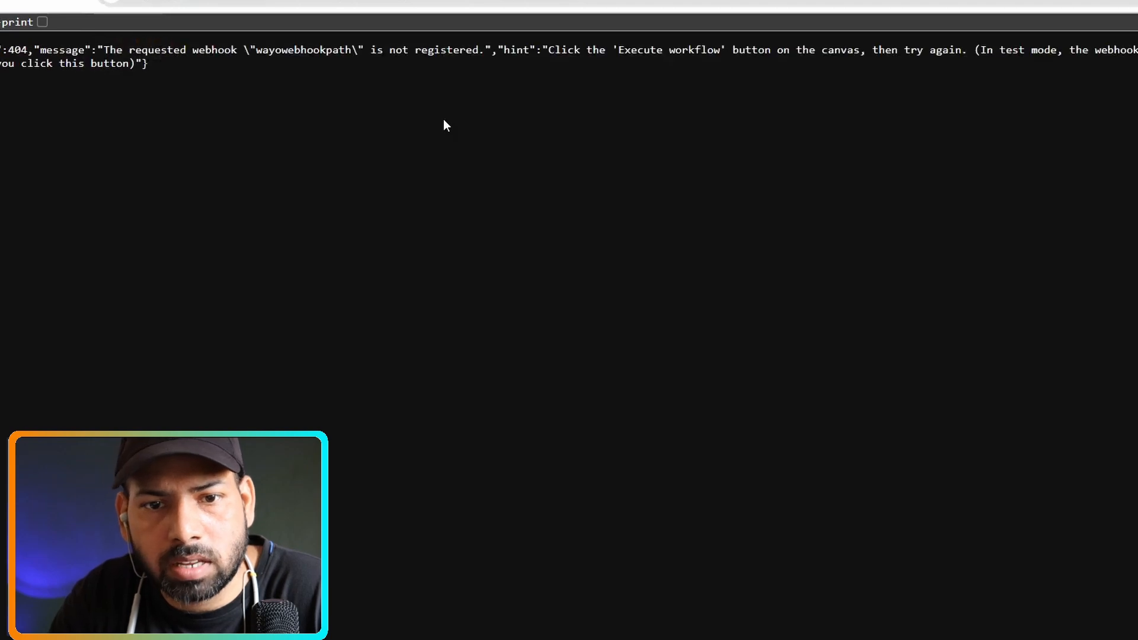
key(ctrl+shift+Tab)
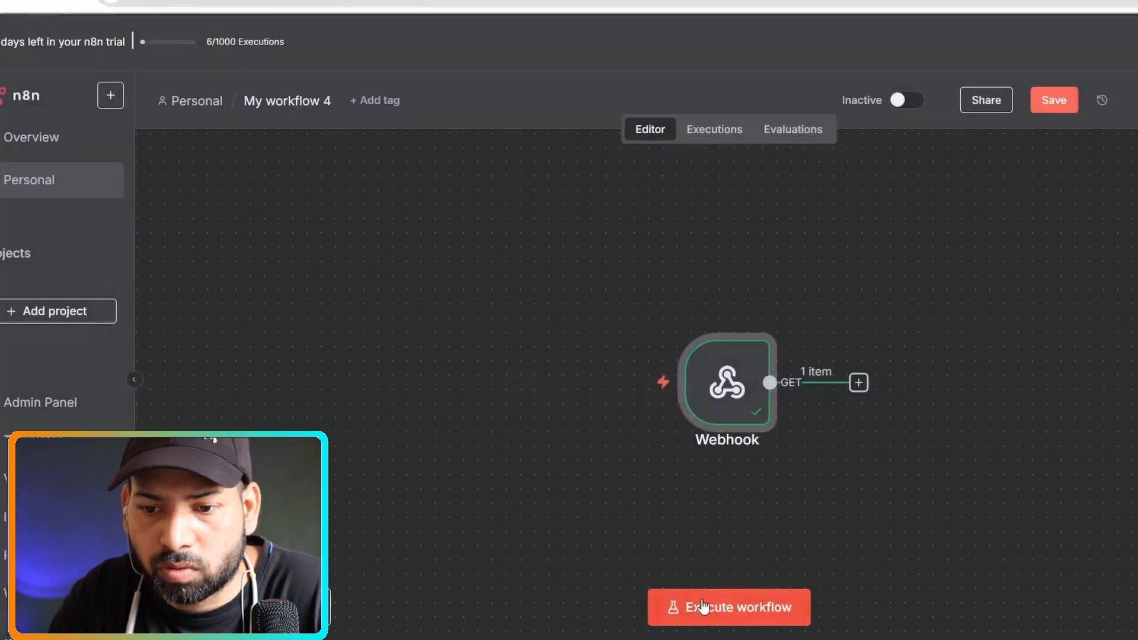
click(668, 605)
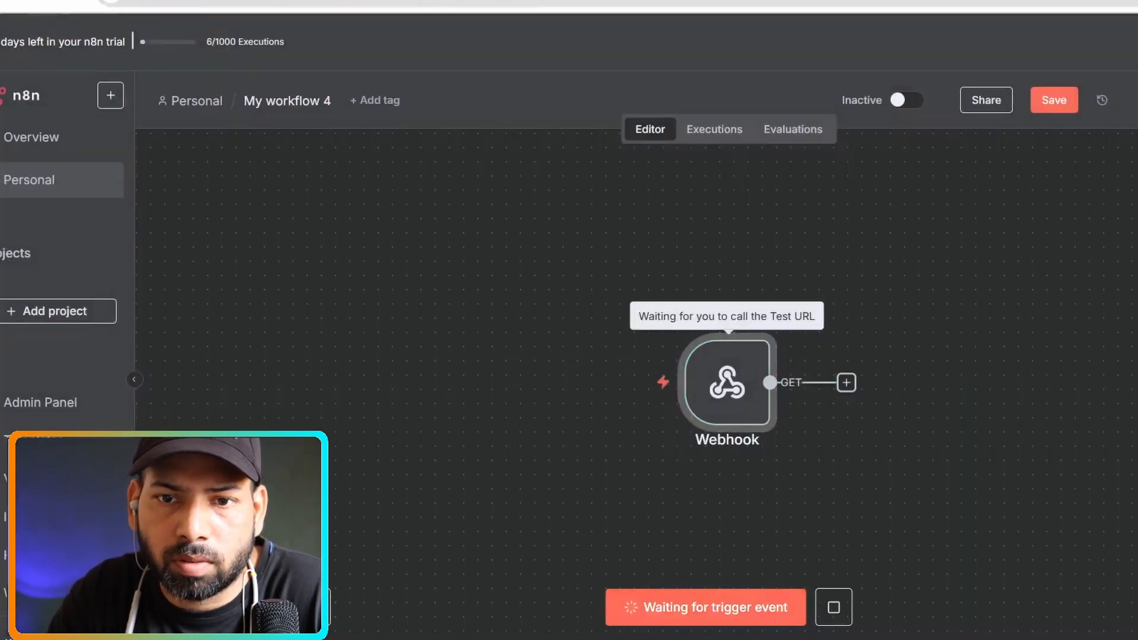
key(ctrl+Tab)
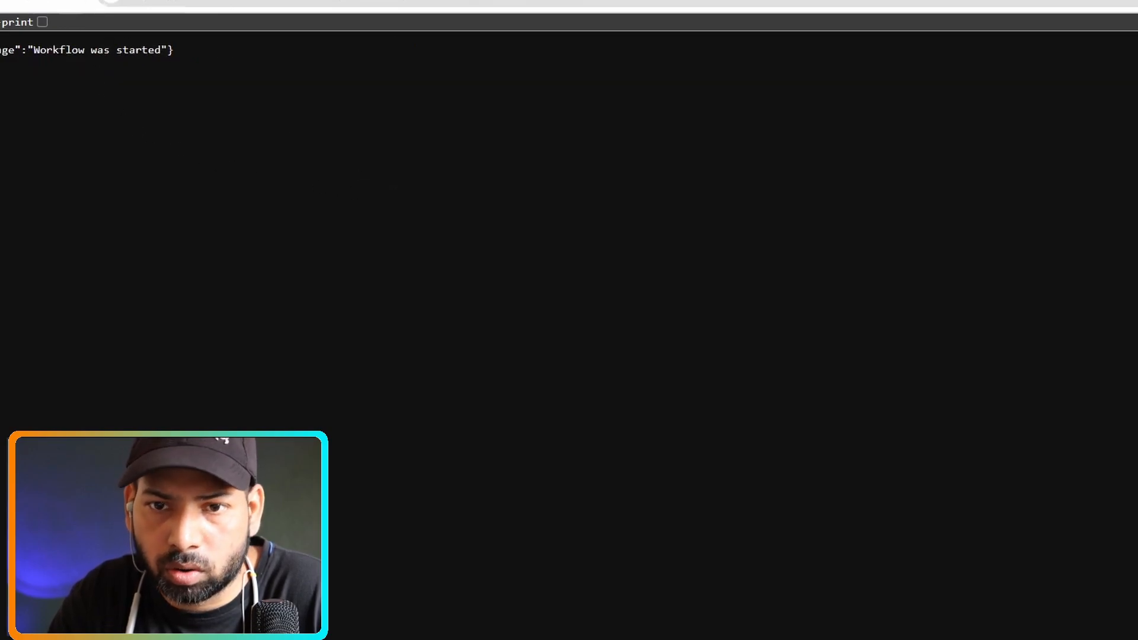
key(ctrl+Tab)
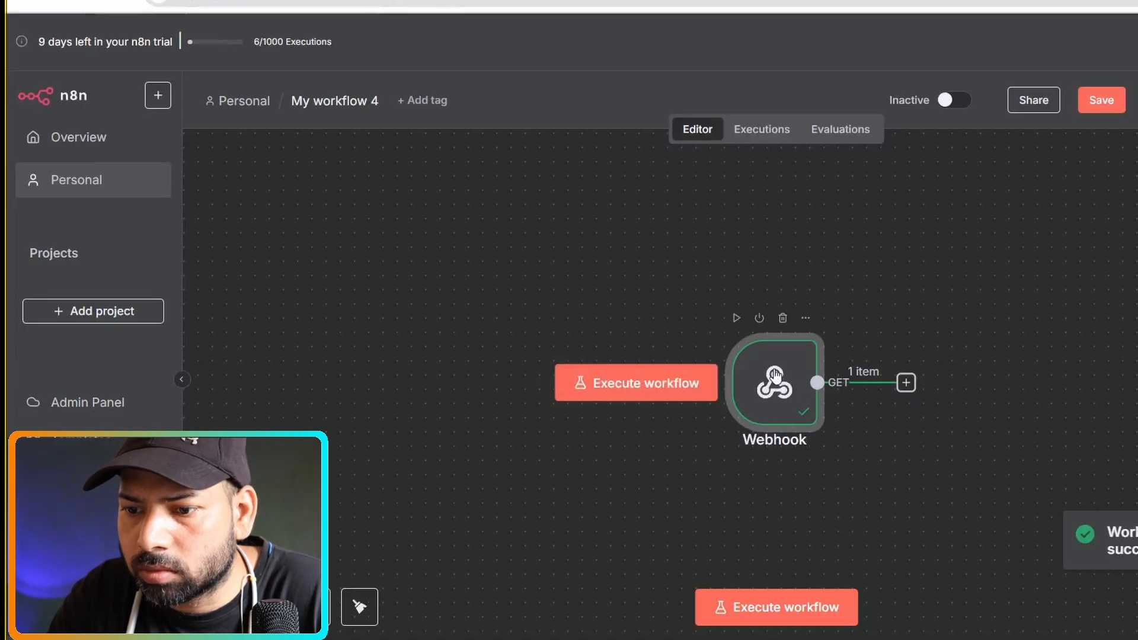
double_click(774, 377)
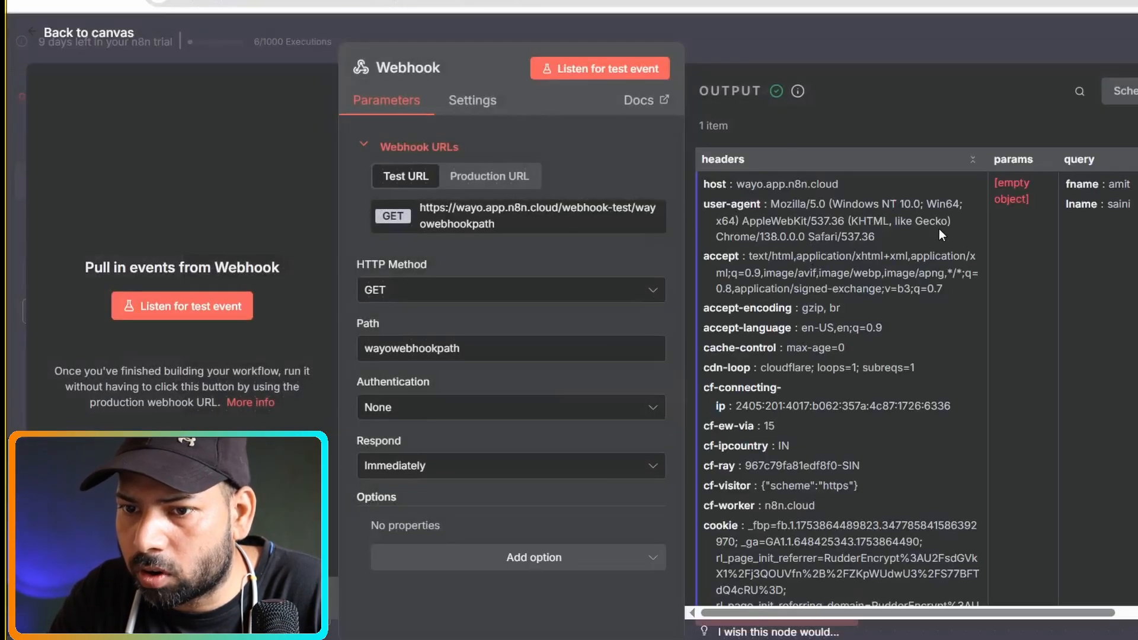
scroll(1114, 534, right, 5)
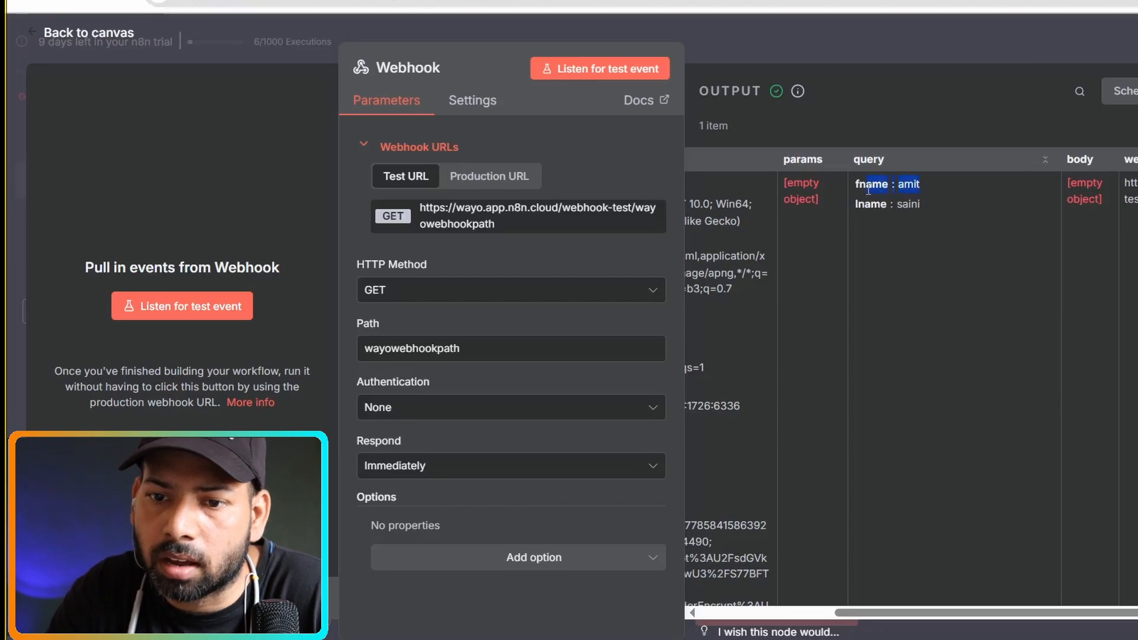
drag(930, 211, 847, 202)
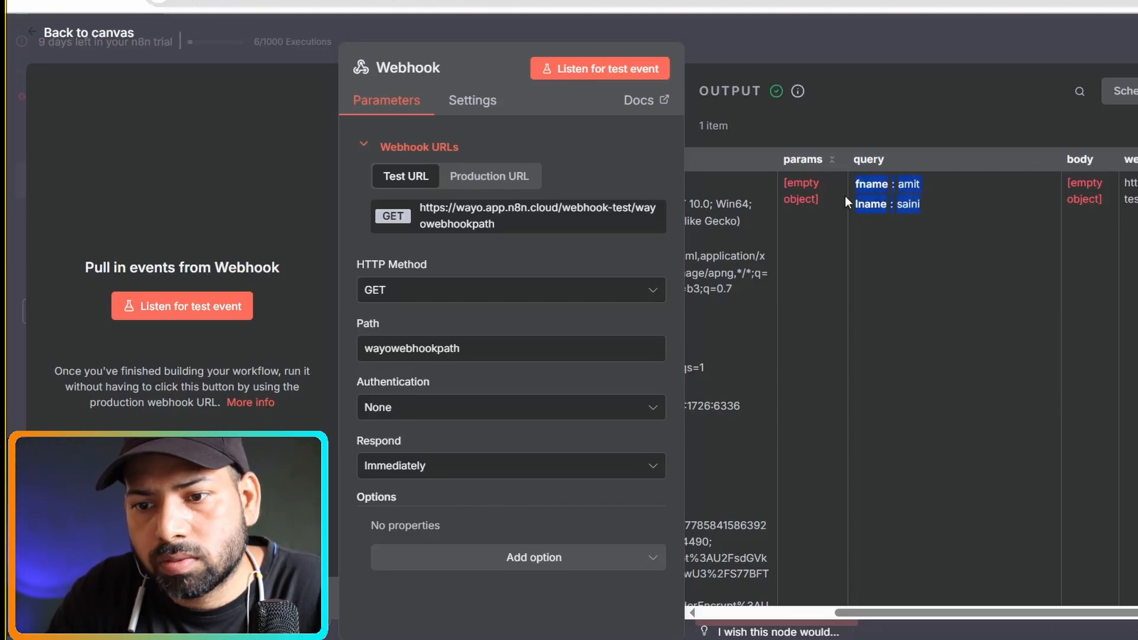
drag(925, 189, 852, 196)
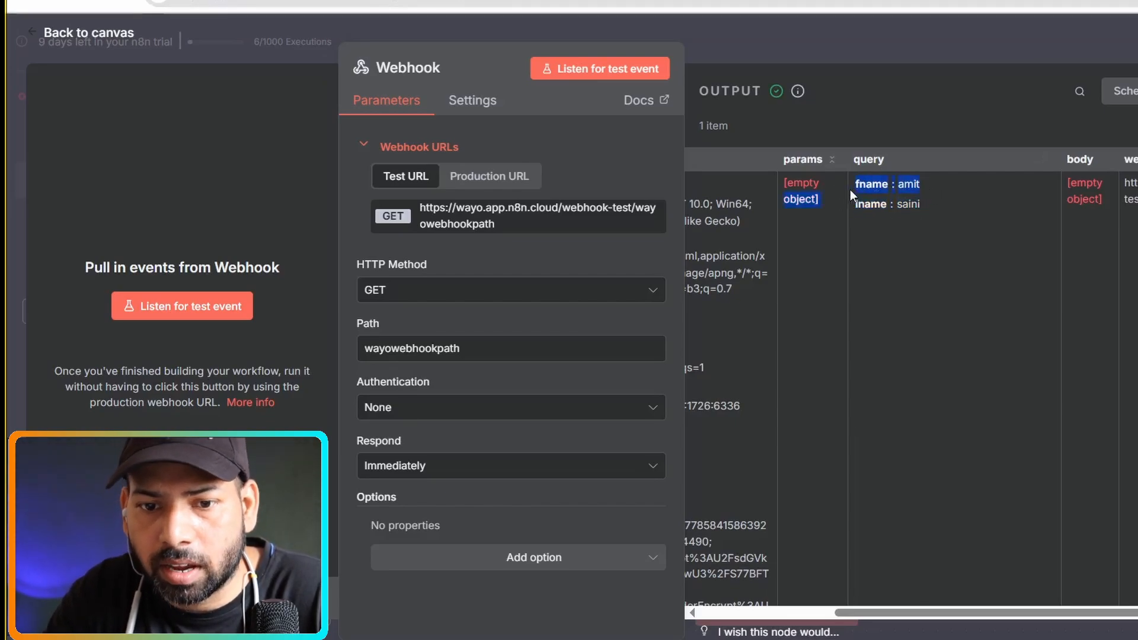
drag(923, 206, 851, 210)
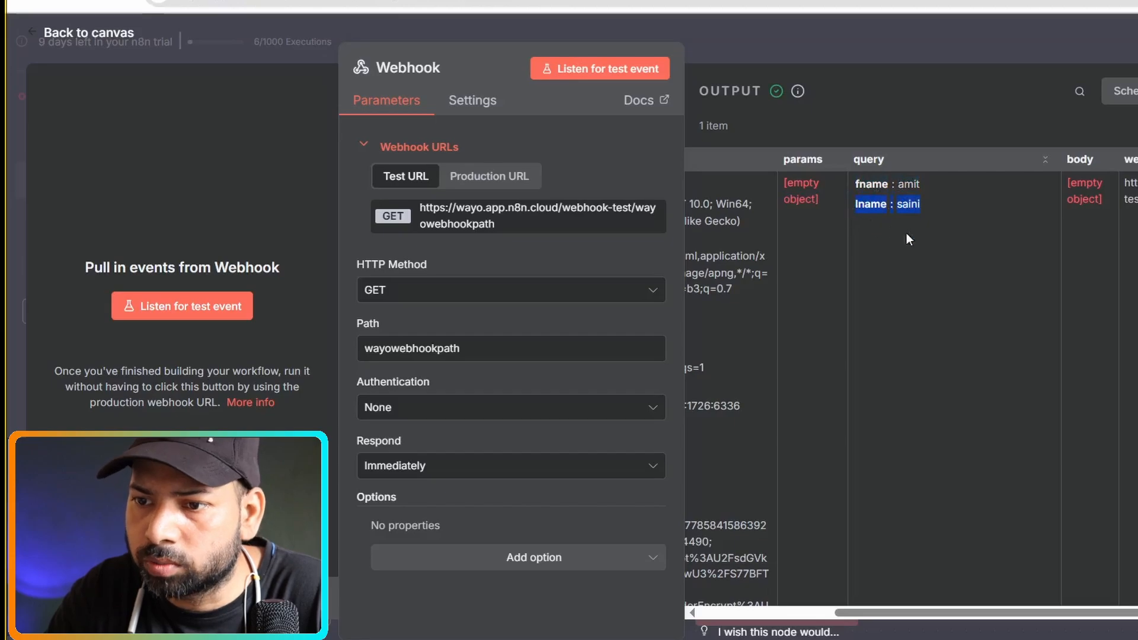
drag(1118, 612, 1137, 613)
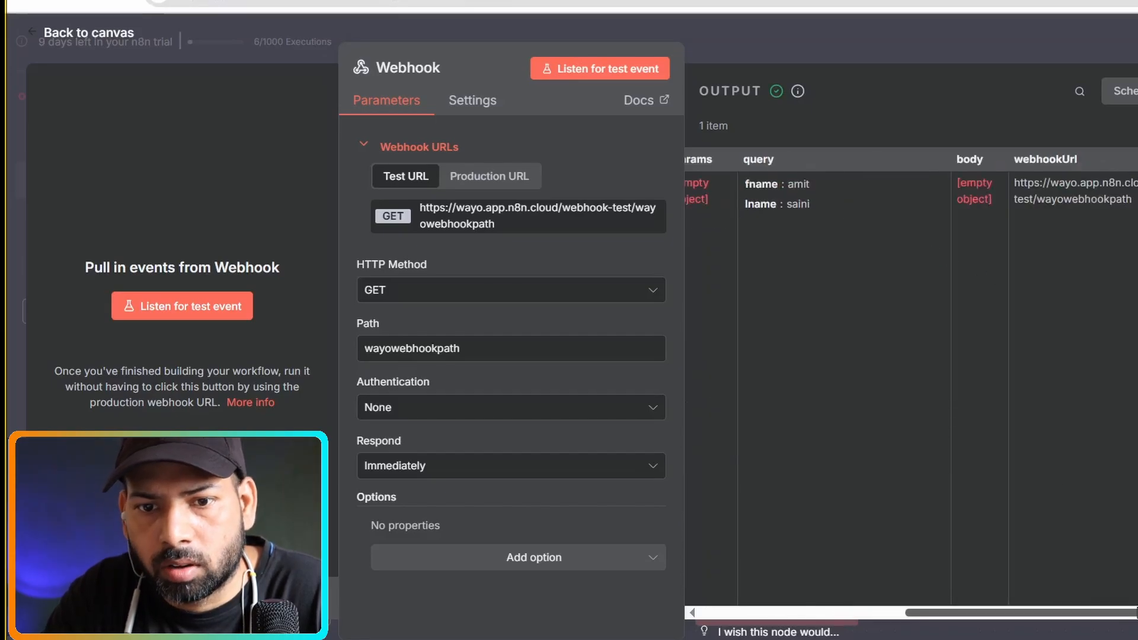
drag(1001, 611, 713, 593)
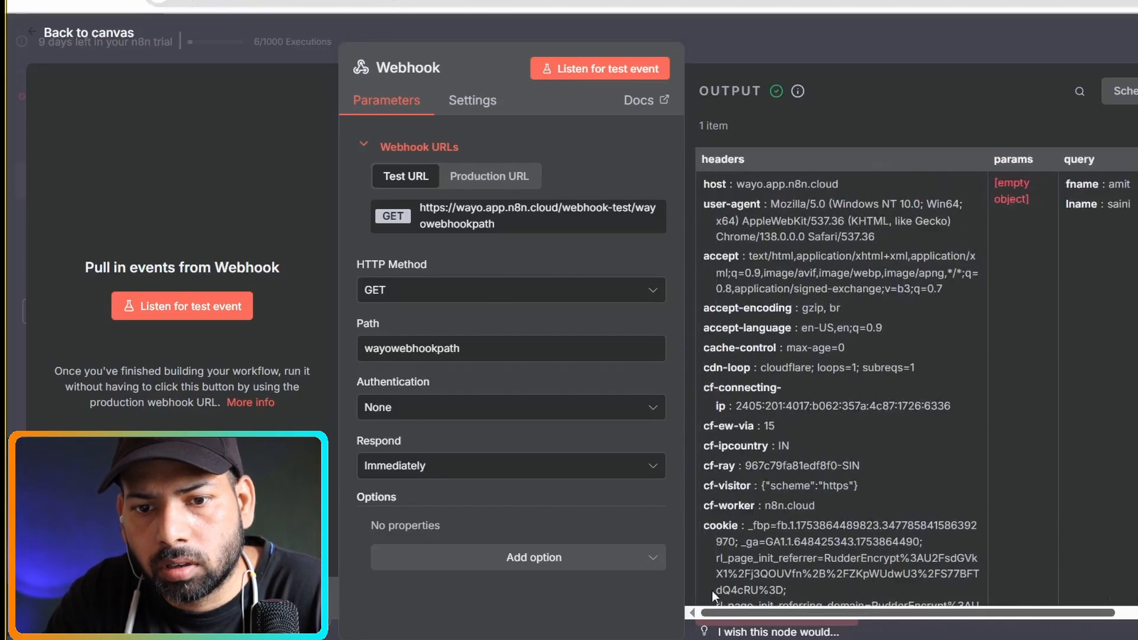
View the Webhook's production URL and confirm HTTP method GET before returning to the canvas.
click(490, 177)
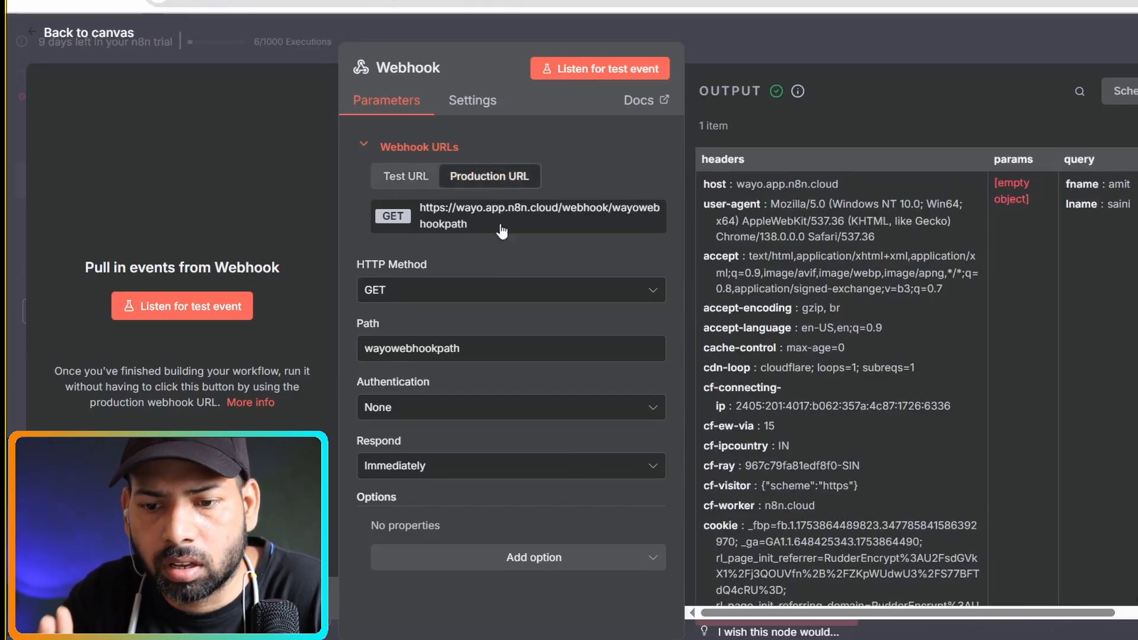
click(500, 298)
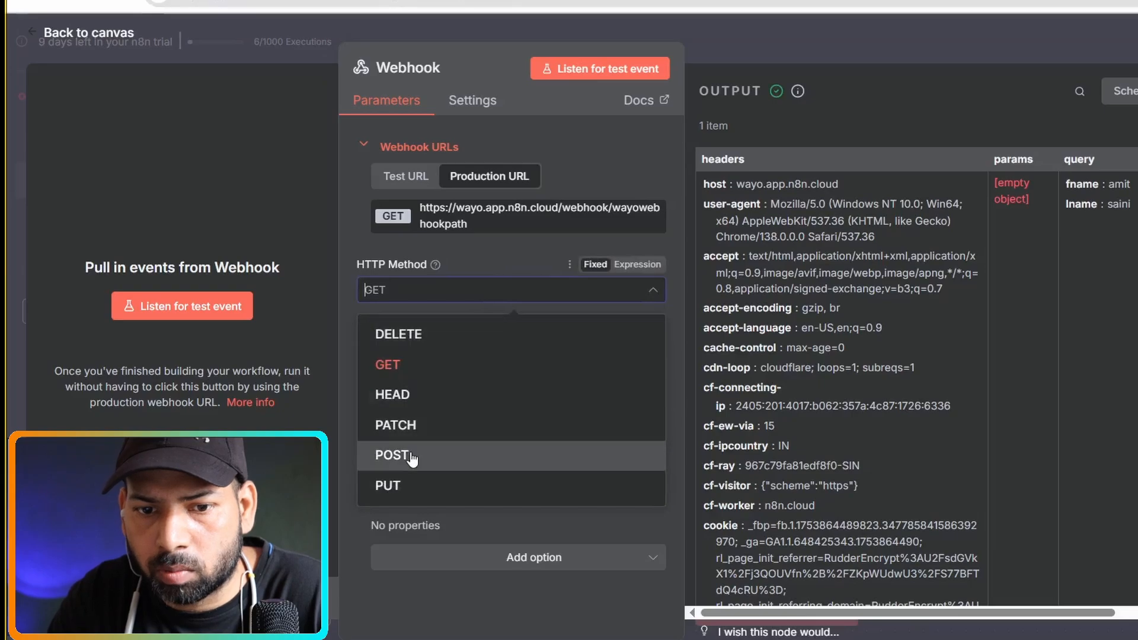
click(1023, 338)
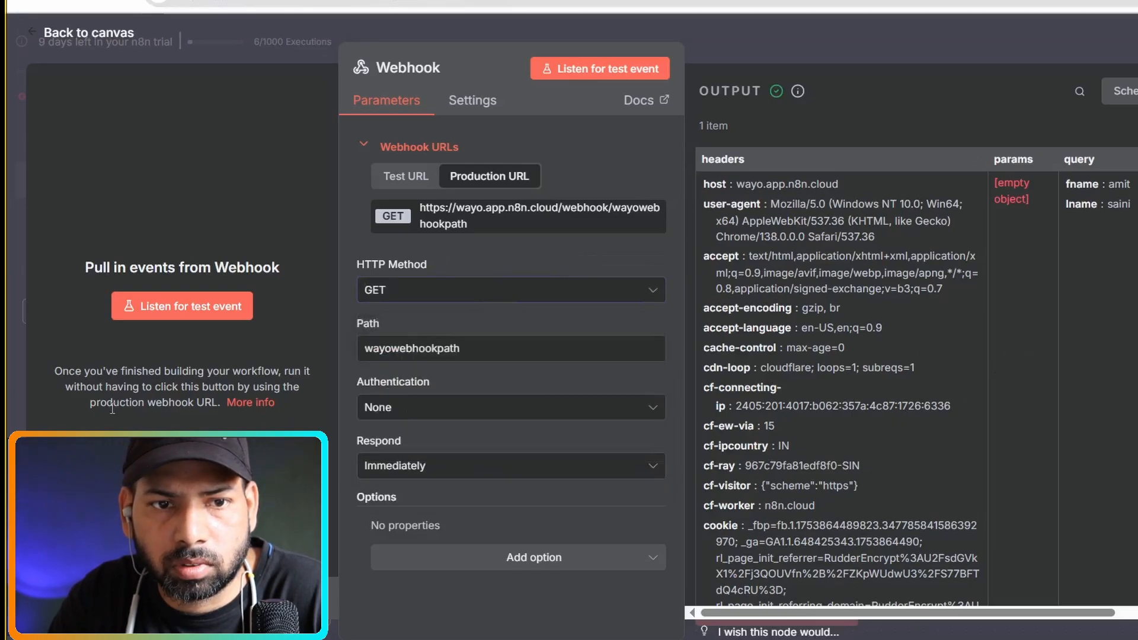
click(24, 35)
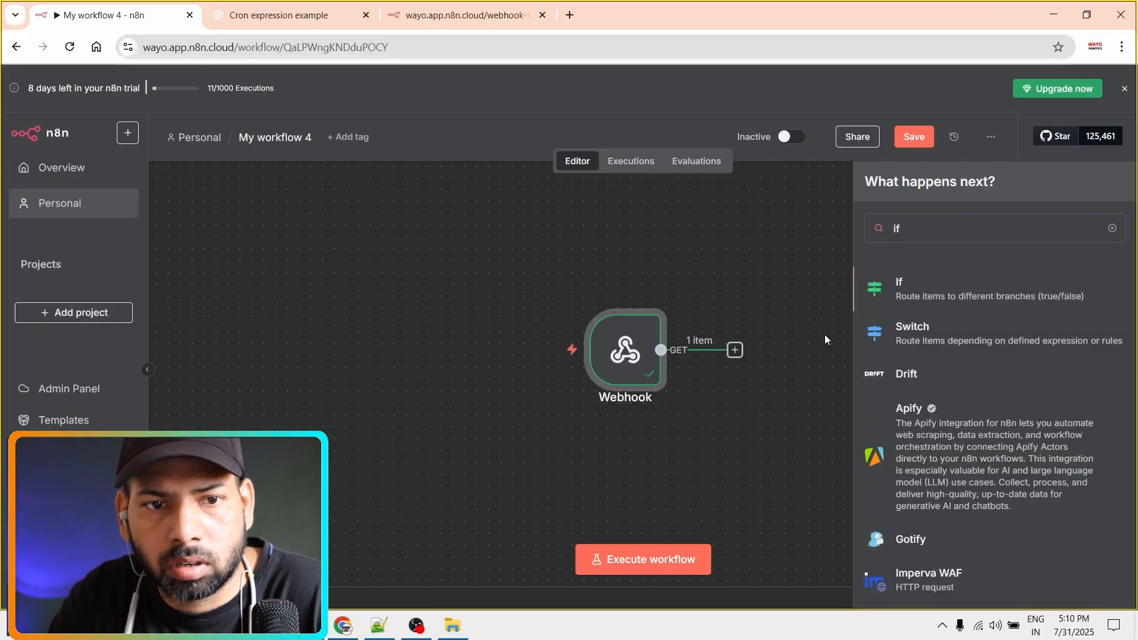
Add an If node after the Webhook and shift both nodes left on the canvas.
key(Return)
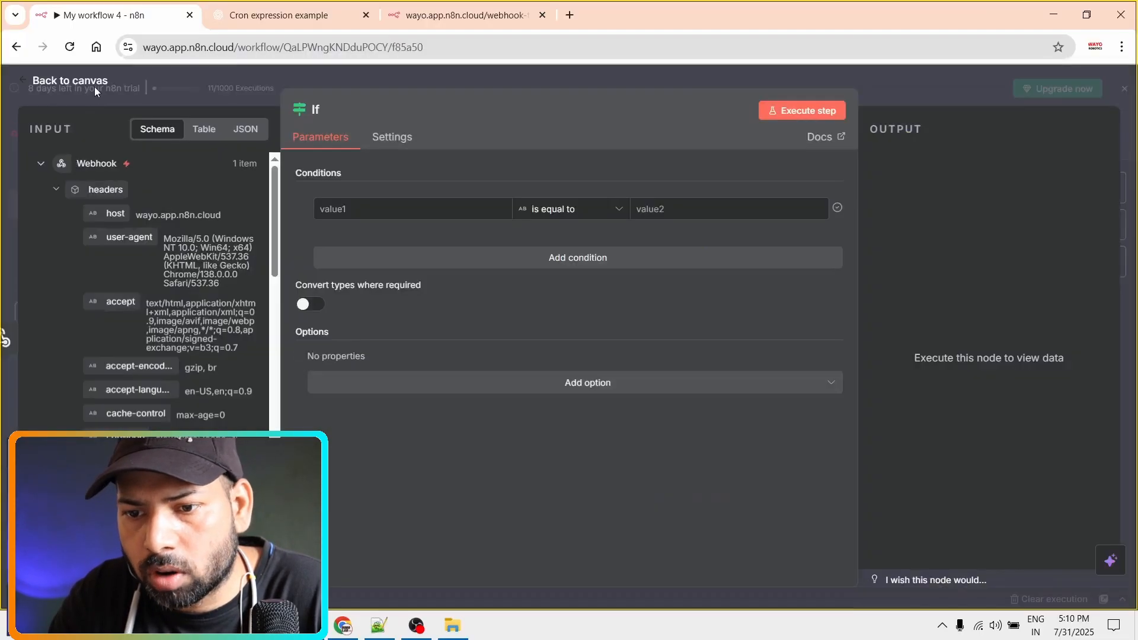
click(95, 87)
drag(647, 358, 505, 358)
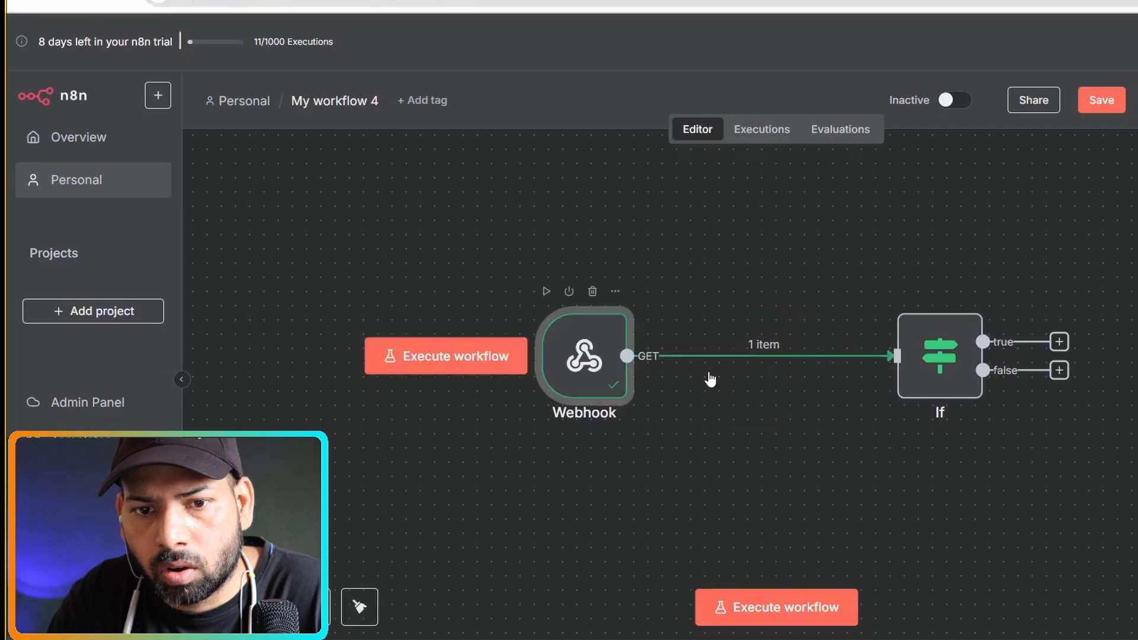
drag(787, 344, 692, 343)
Set the If condition to compare query.fname against the value amit.
double_click(763, 342)
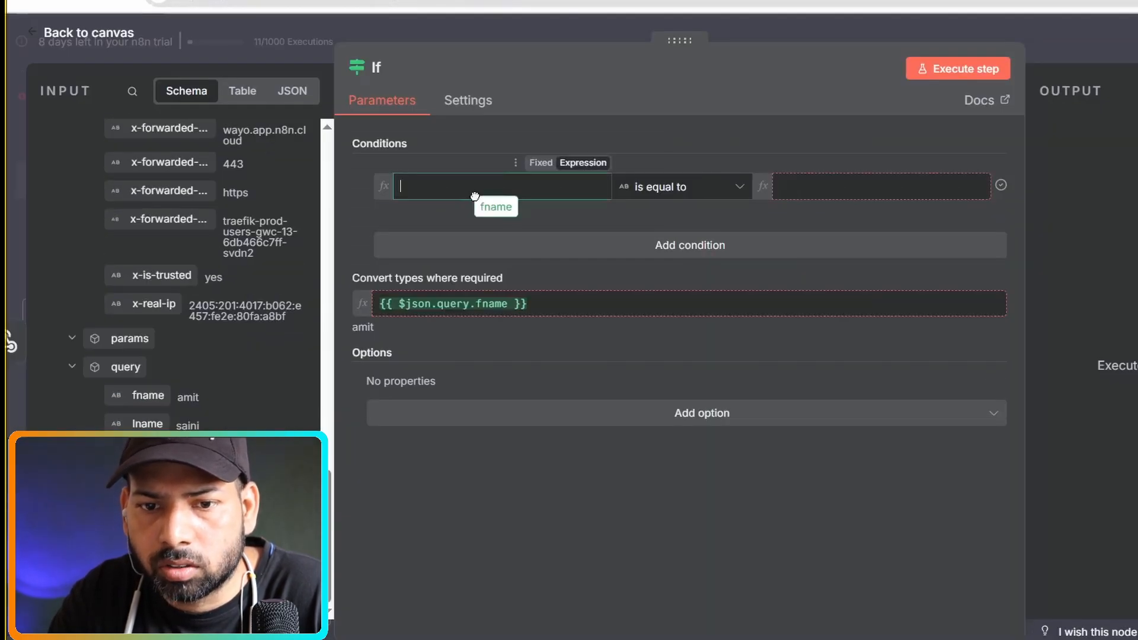
drag(469, 196, 475, 196)
click(843, 190)
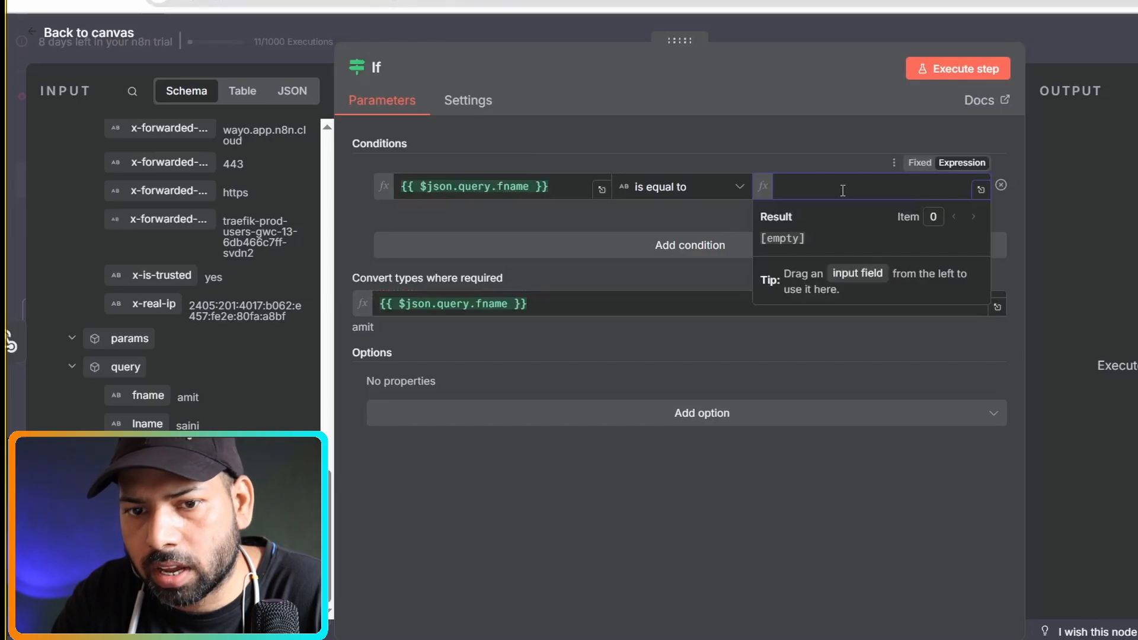
text(amit)
click(575, 339)
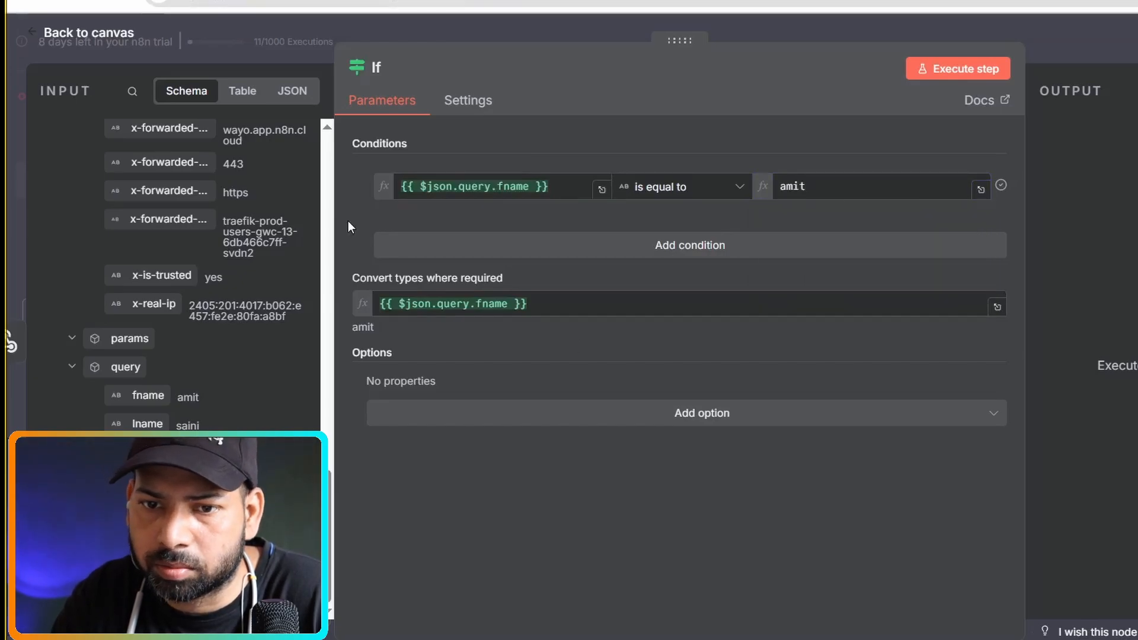
click(682, 187)
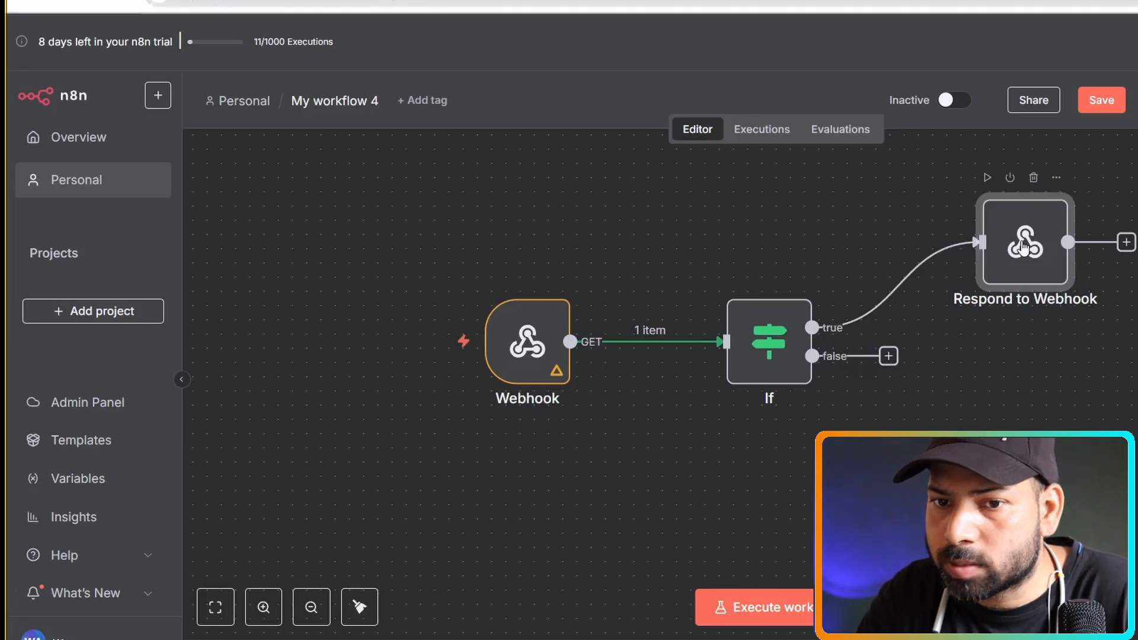
Add a location header of wayolabs.com to Respond to Webhook and show the Webhook's production URL.
double_click(1024, 246)
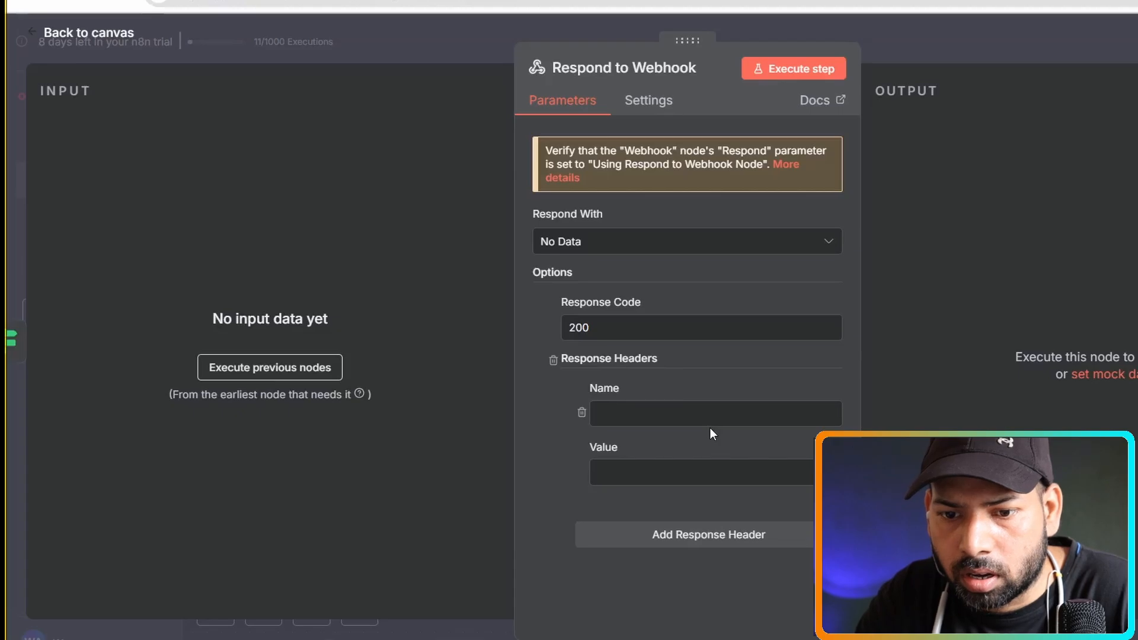
click(634, 472)
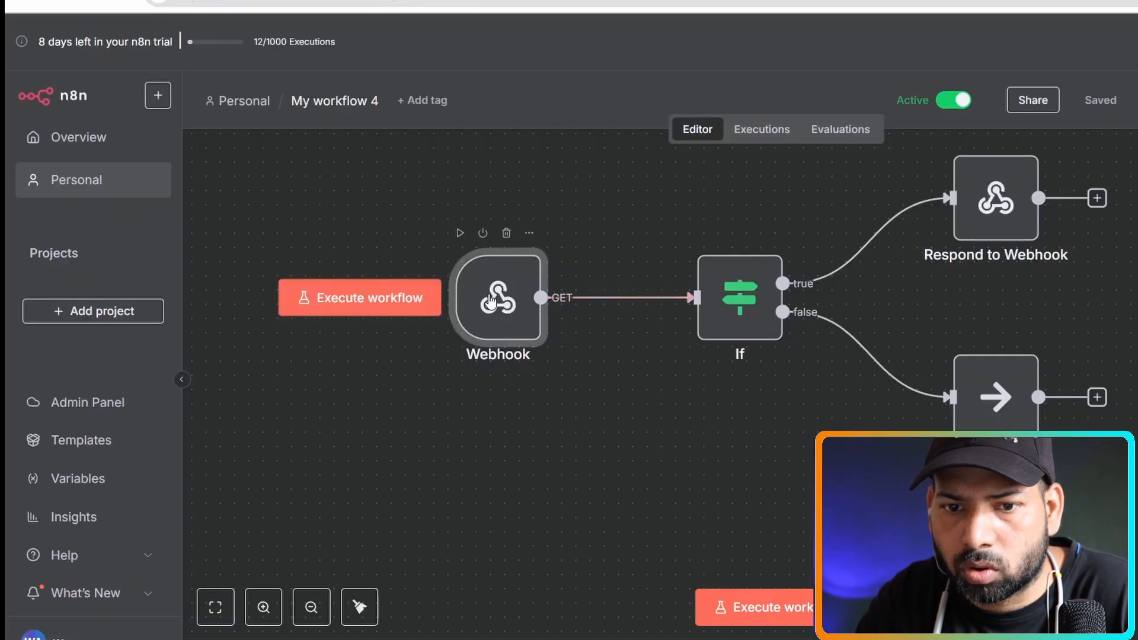
double_click(488, 297)
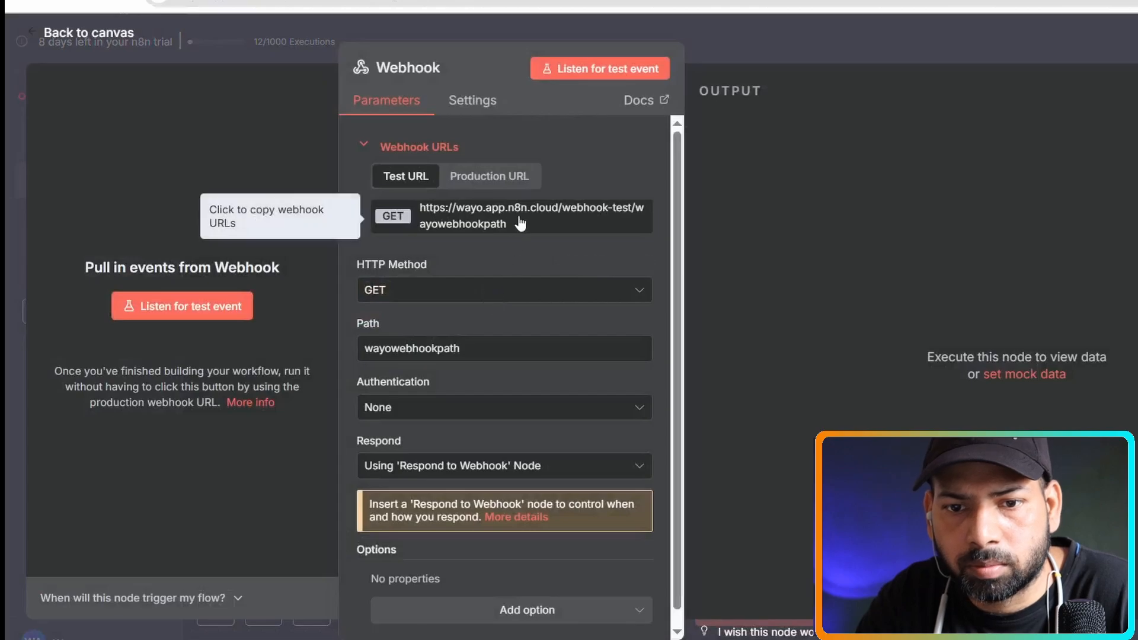
click(483, 176)
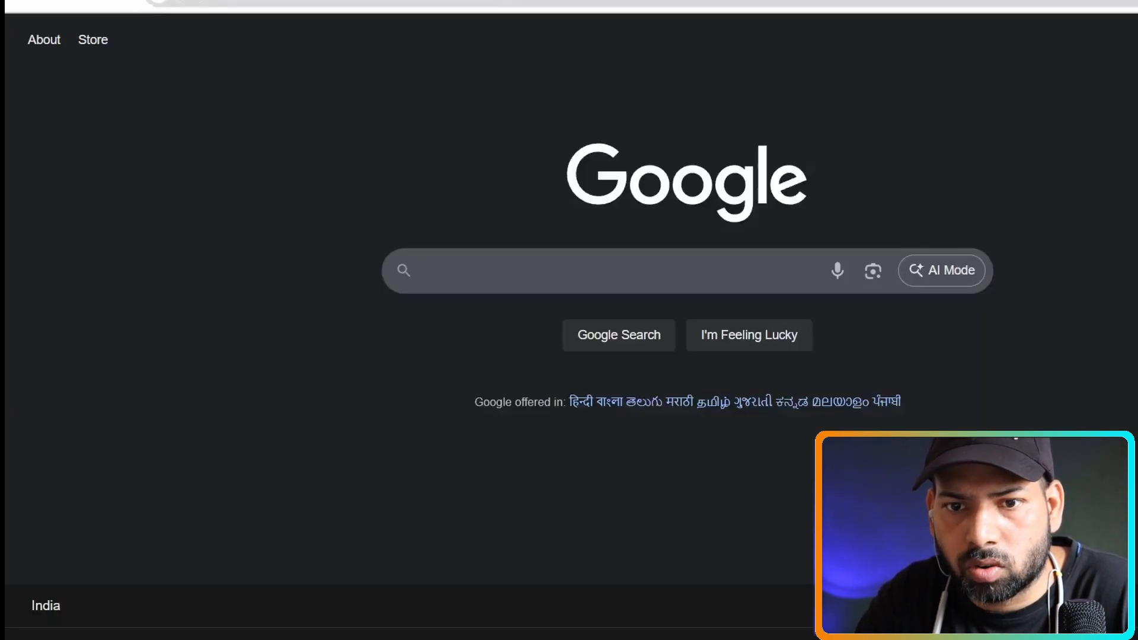
right_click(508, 3)
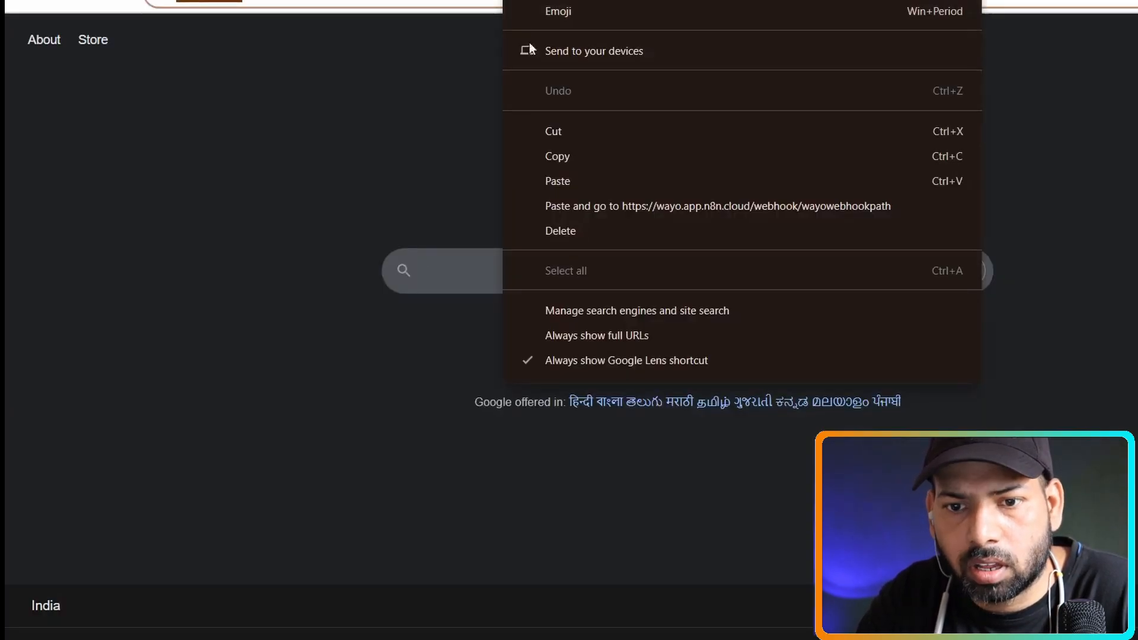
click(585, 176)
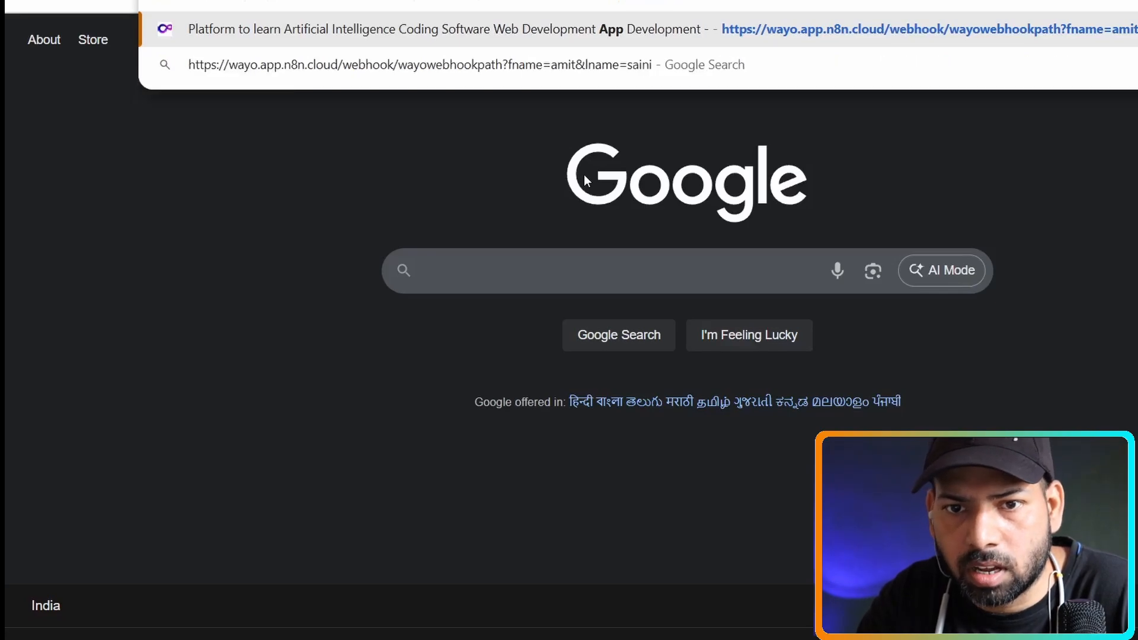
key(Return)
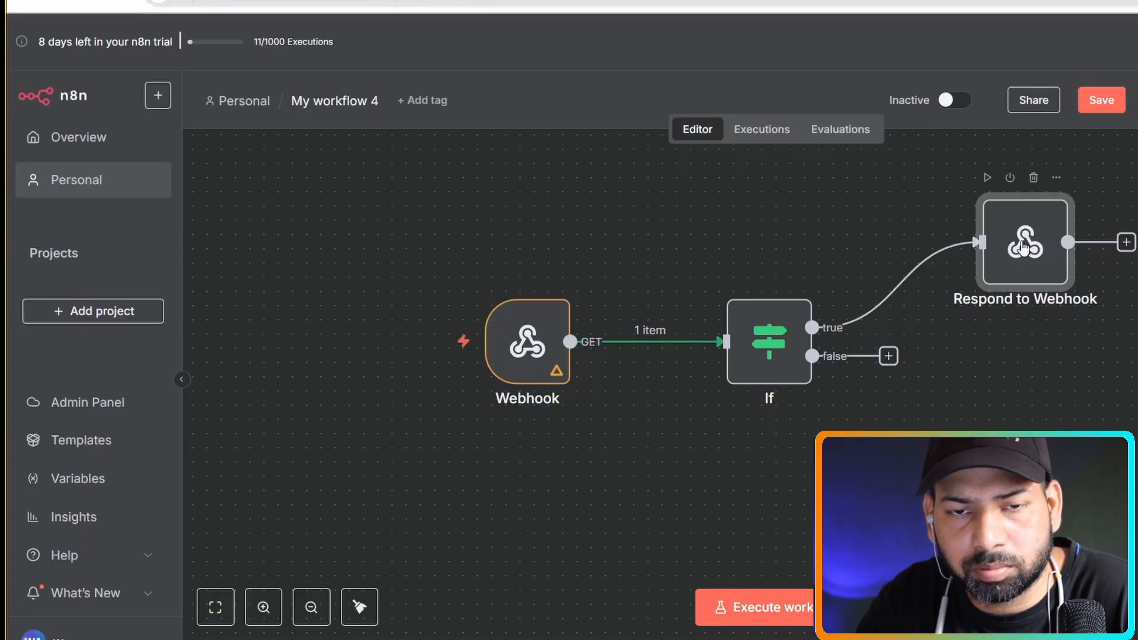
double_click(1024, 247)
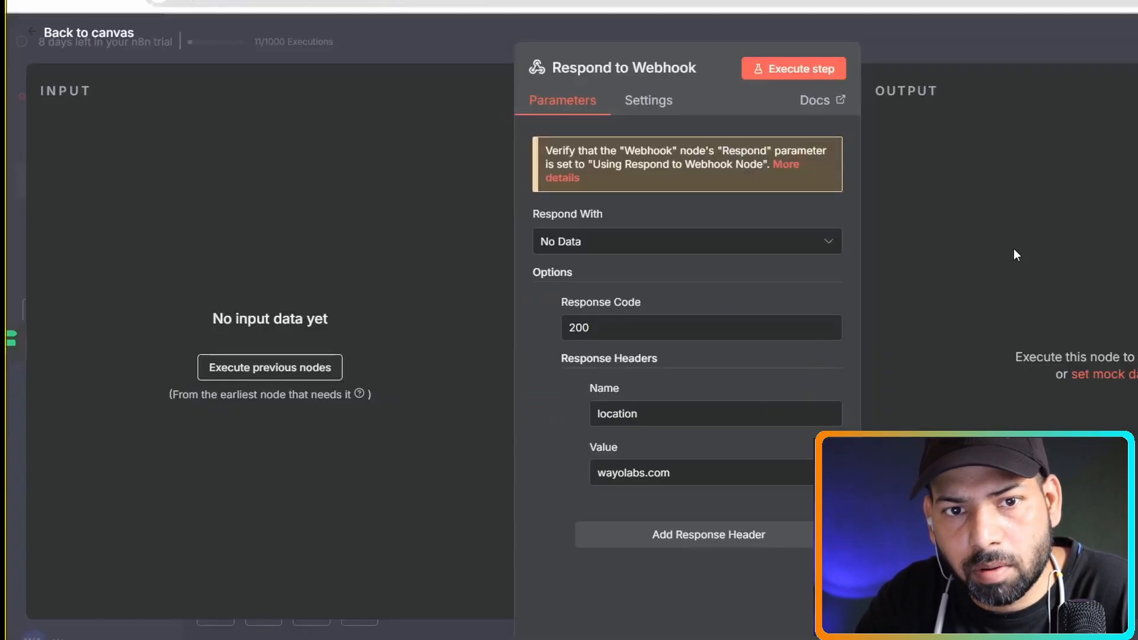